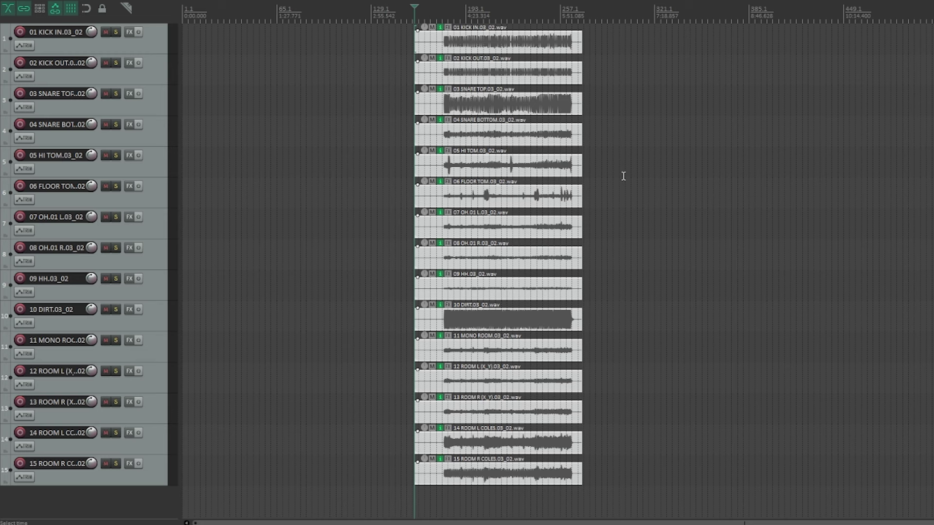
Select all fifteen drum items on tracks 01 through 15 and group them.
click(572, 128)
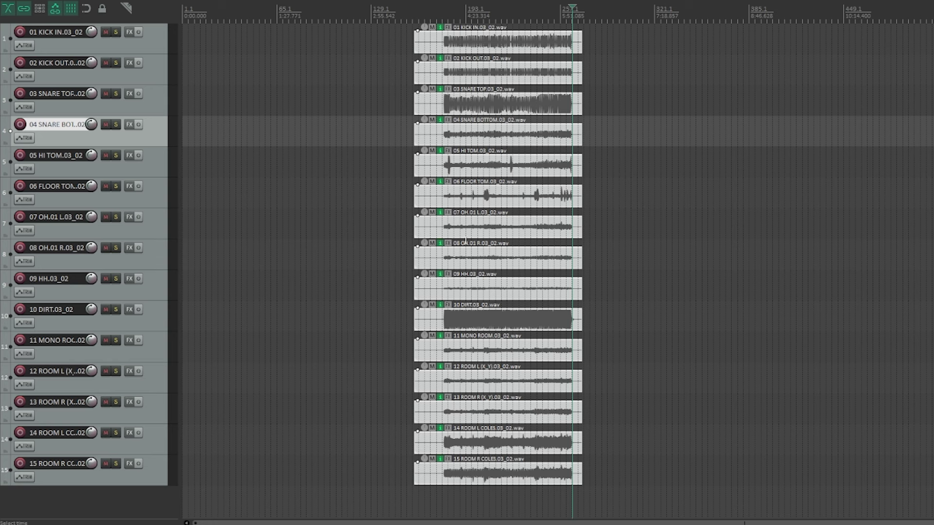
key(ctrl+a)
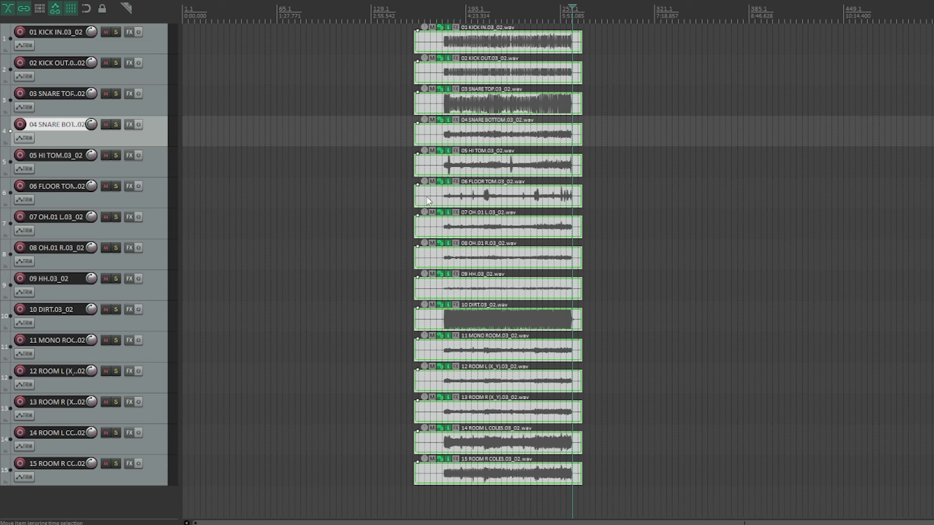
Try moving the 02 KICK OUT item on its own with item grouping disabled, undo the move and re-enable grouping.
click(23, 9)
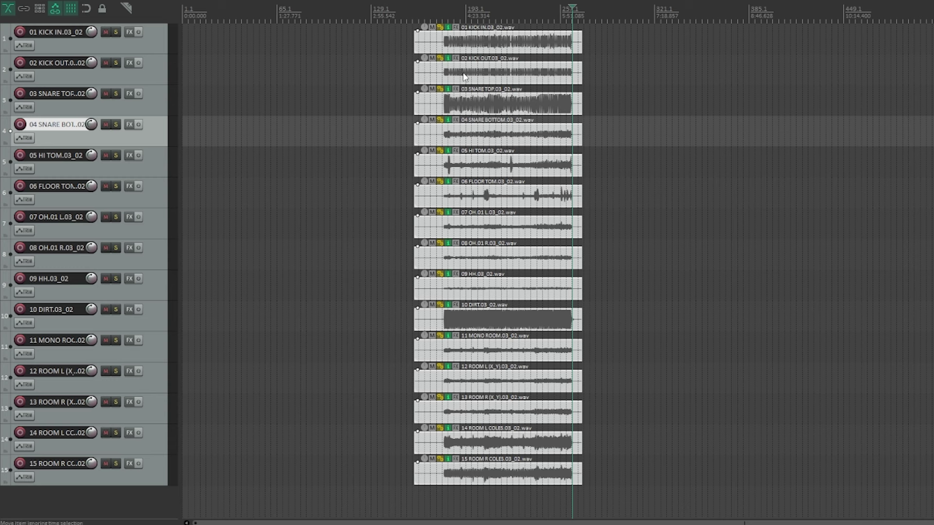
drag(463, 73, 371, 77)
key(ctrl+z)
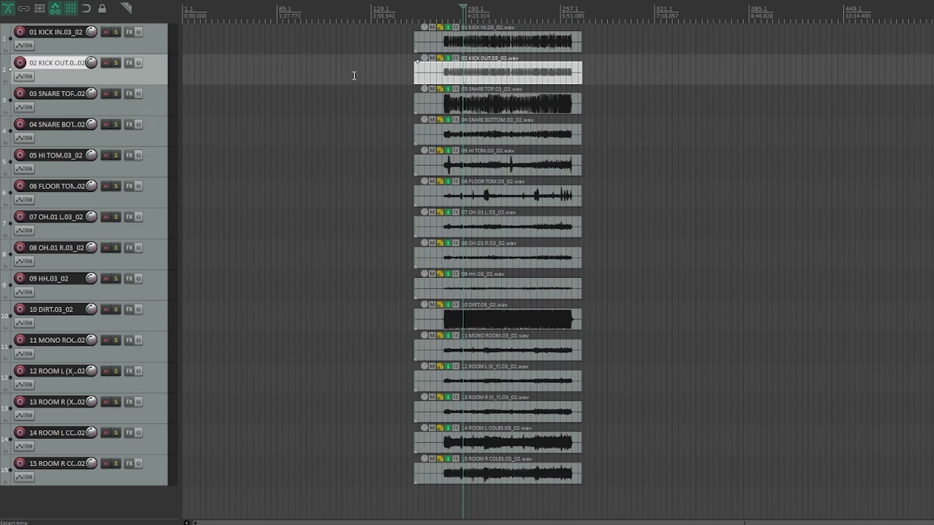
click(24, 9)
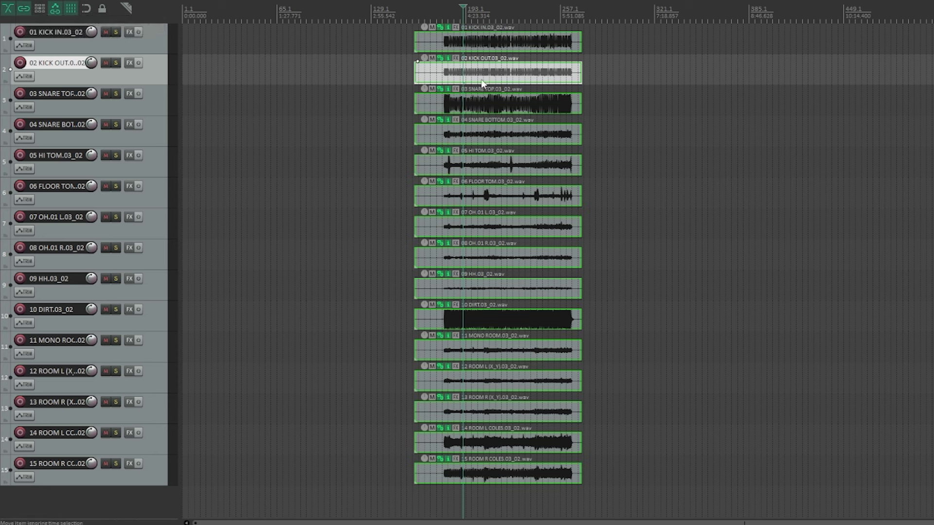
Move the whole drum item group earlier on the timeline and reselect it through the 03 SNARE TOP item.
drag(487, 83, 333, 103)
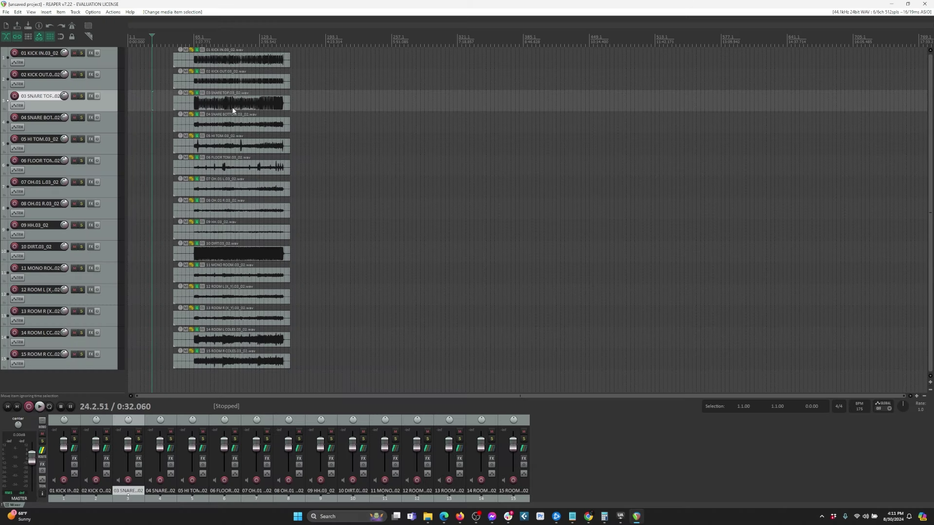
click(232, 110)
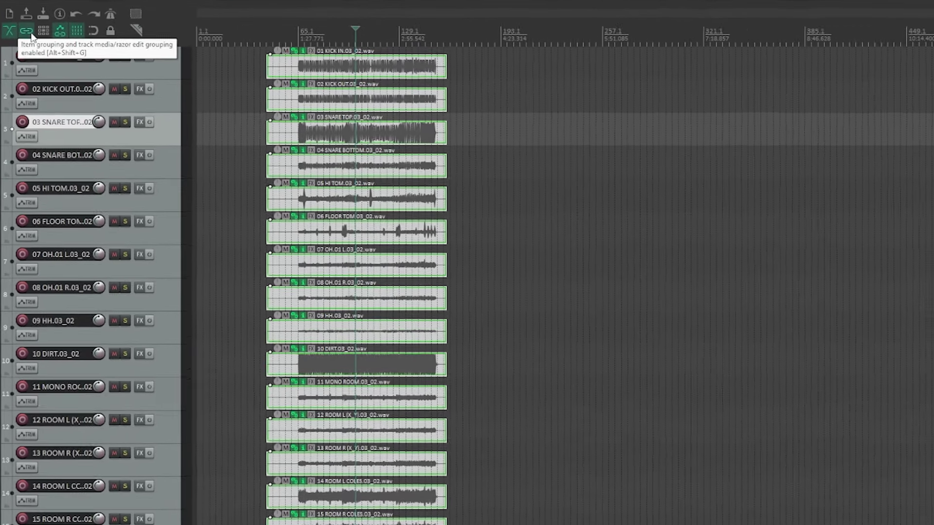
Turn off "Selecting one item selects group" and test it by moving the group by its 04 SNARE BOTTOM item and back.
right_click(17, 37)
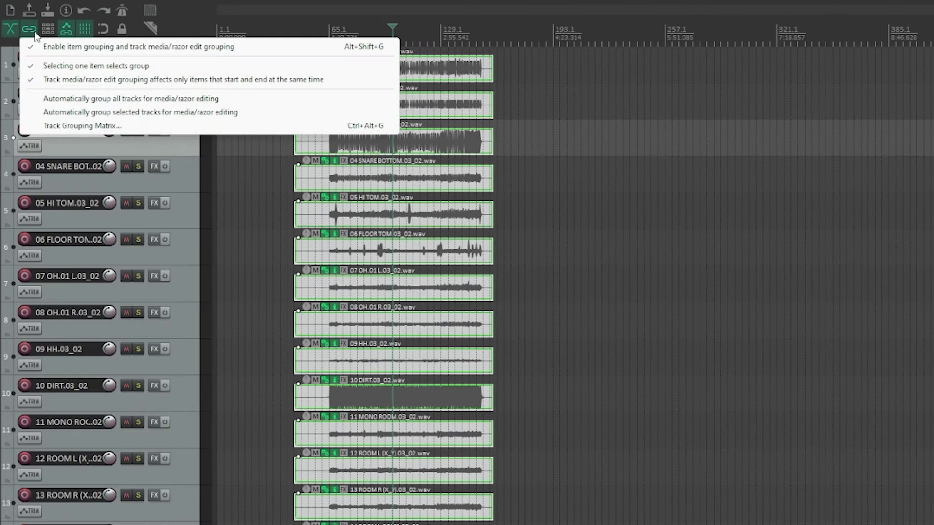
click(84, 70)
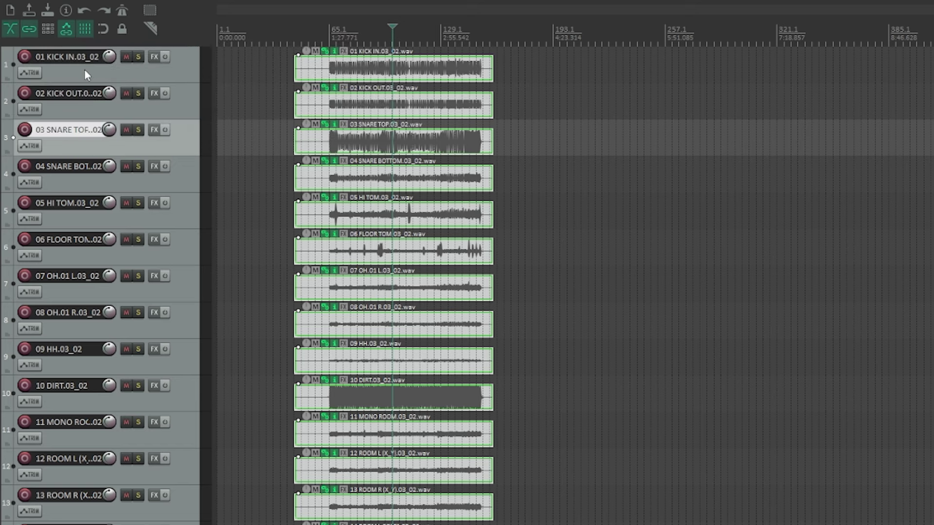
click(343, 189)
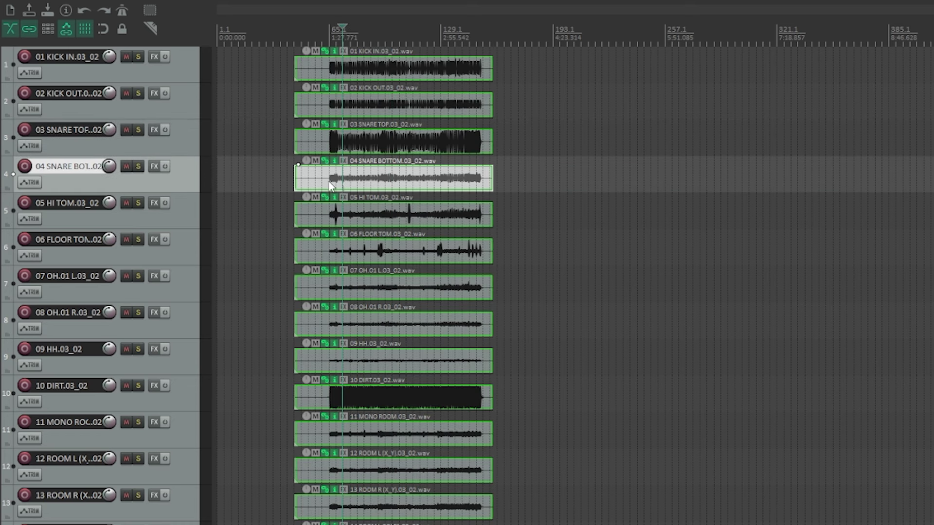
drag(329, 187, 468, 187)
drag(579, 188, 443, 185)
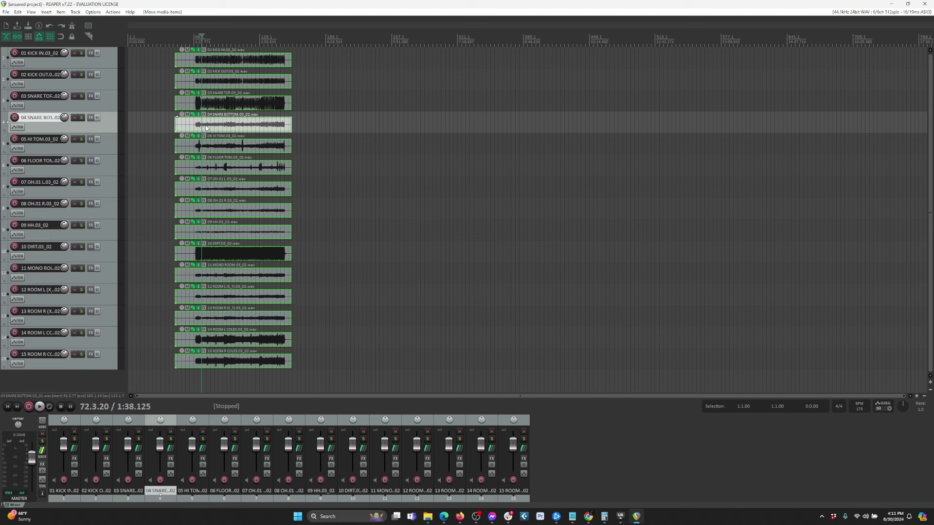
Nudge the grouped drum items so the first snare hit lines up with the start of bar 67.
scroll(206, 128, up, 10)
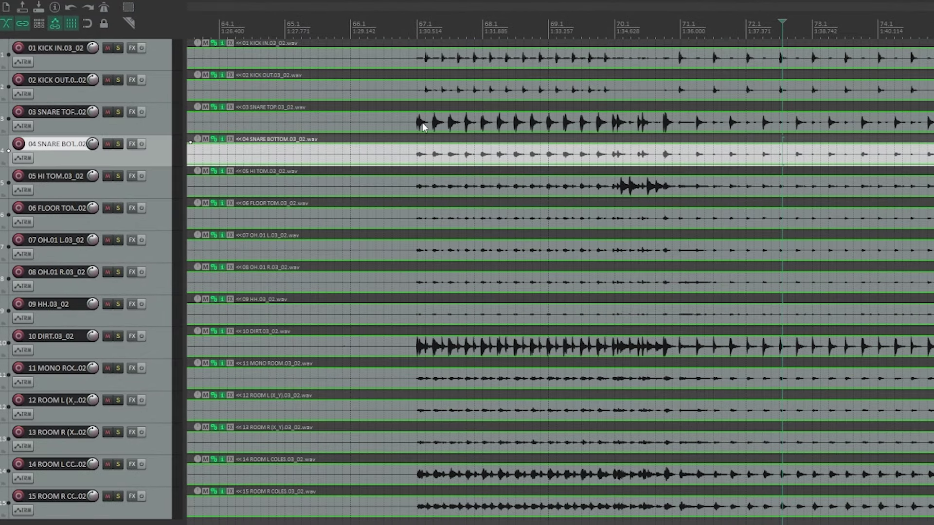
scroll(424, 127, up, 3)
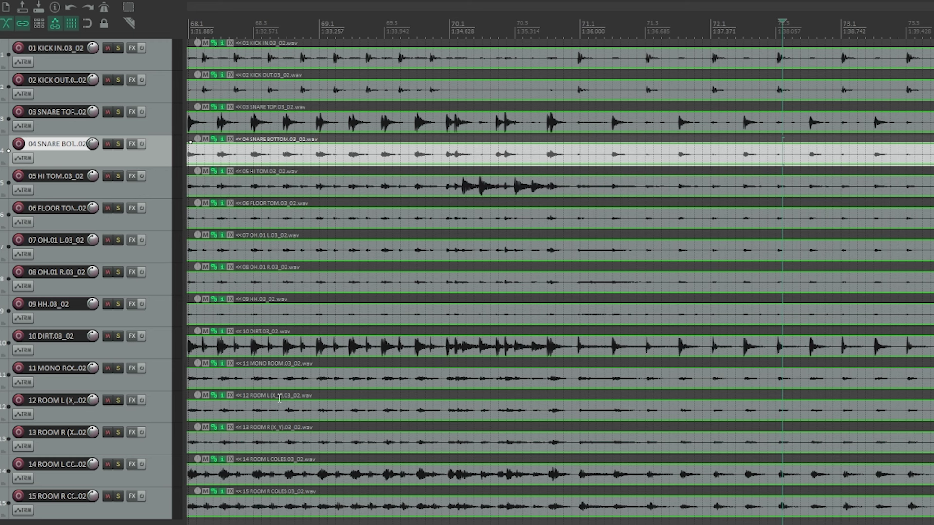
scroll(307, 141, down, 2)
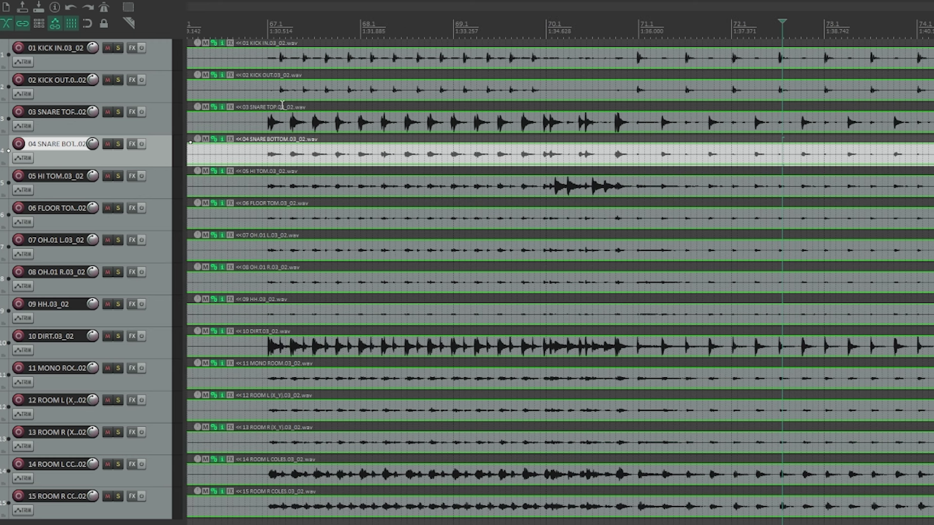
click(270, 126)
scroll(271, 125, up, 10)
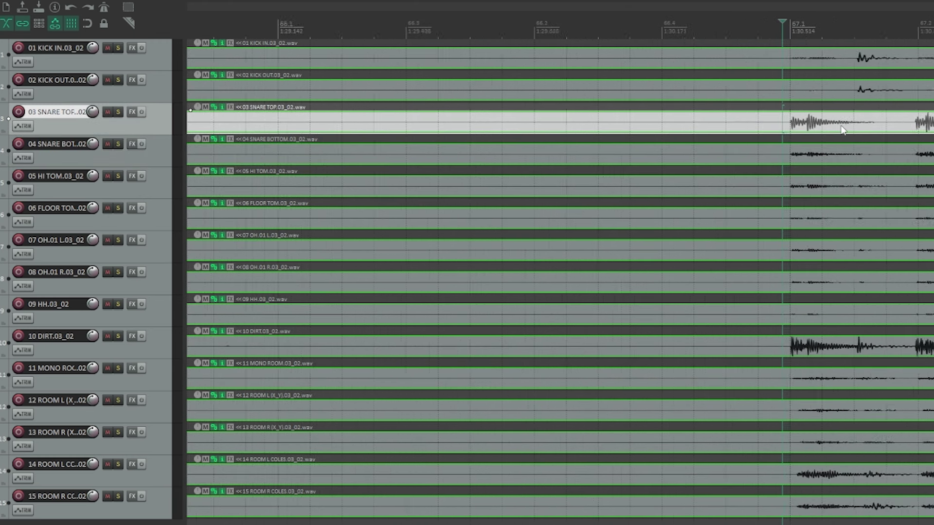
scroll(846, 131, up, 2)
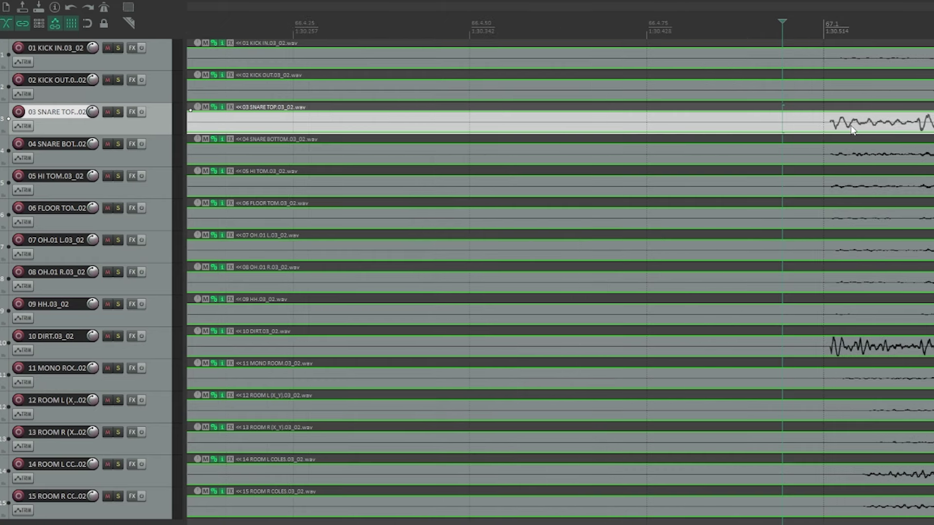
drag(856, 129, 857, 128)
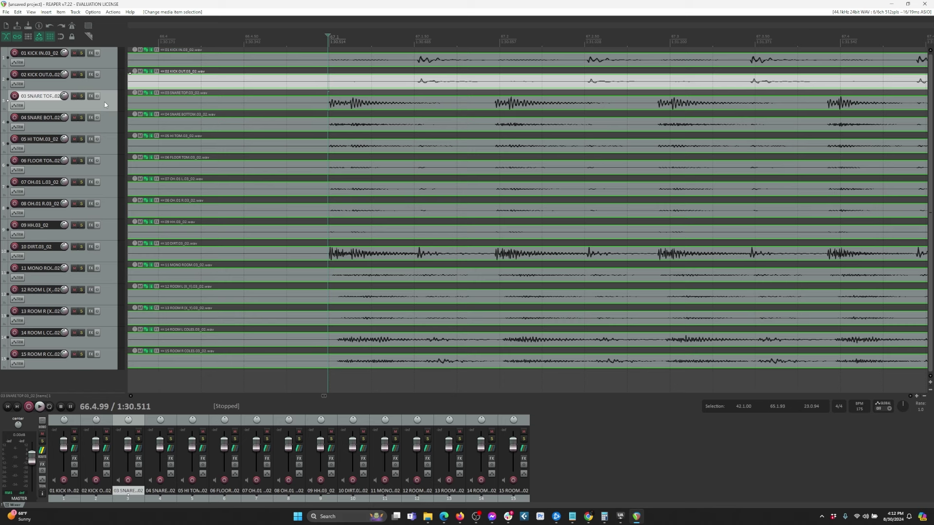
Increase the heights of the 01 KICK IN, 03 SNARE TOP, 05 HI TOM and 06 FLOOR TOM tracks.
click(107, 64)
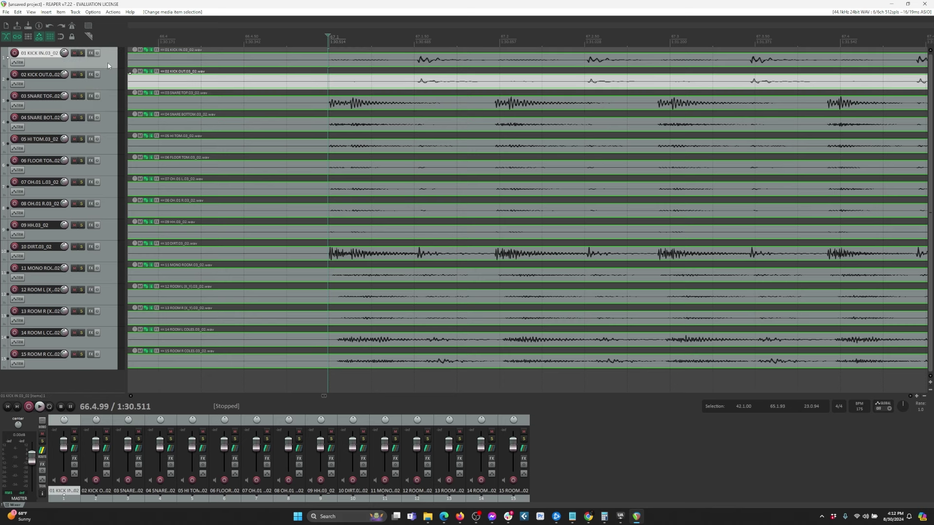
drag(107, 68, 107, 104)
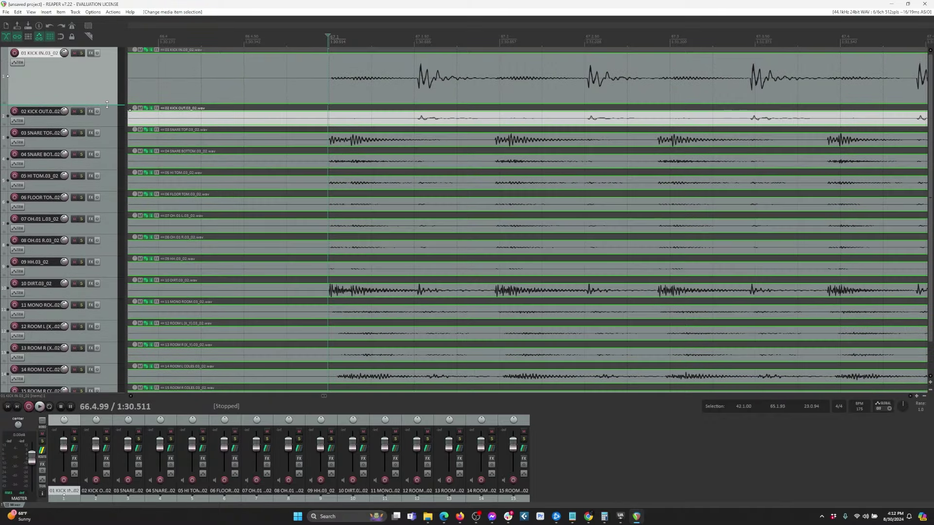
click(109, 138)
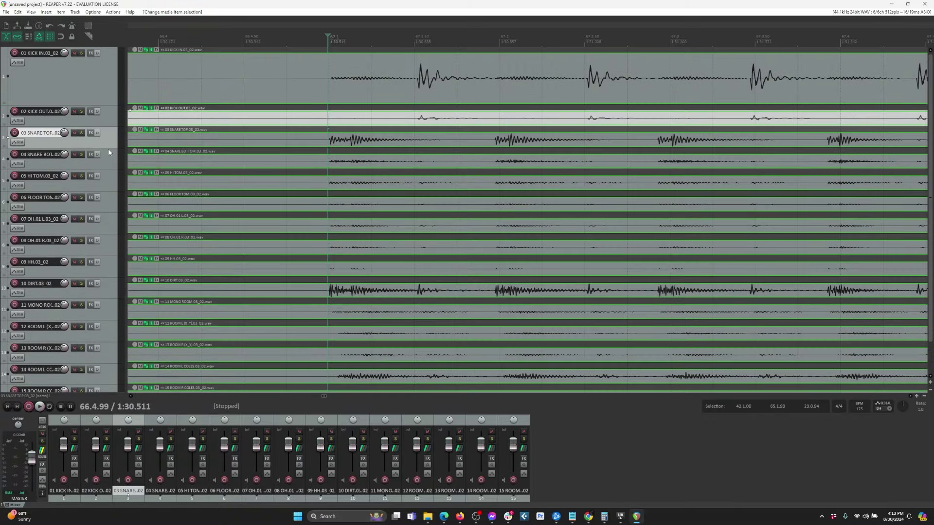
drag(108, 147, 105, 179)
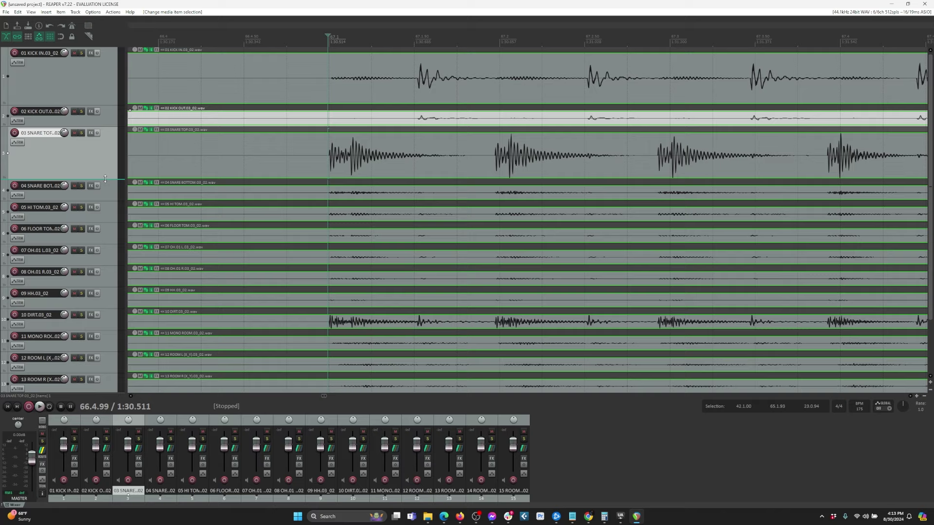
click(110, 213)
drag(109, 223, 110, 321)
click(107, 276)
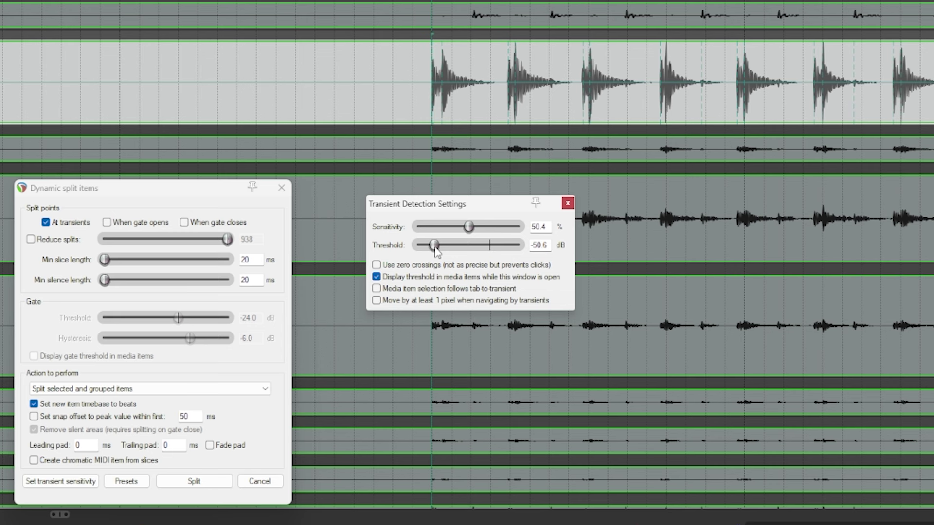
Raise the transient detection threshold for the 03 SNARE TOP item.
drag(436, 248, 483, 251)
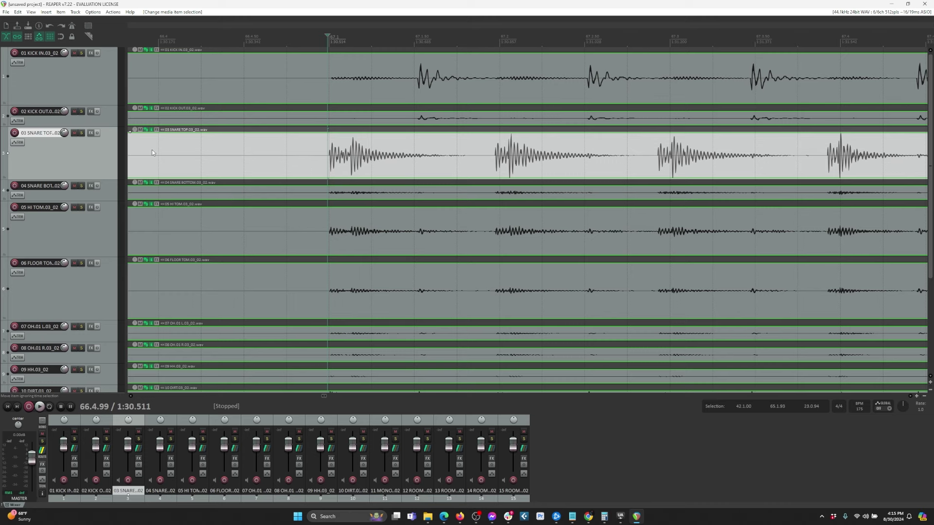
drag(94, 165, 416, 231)
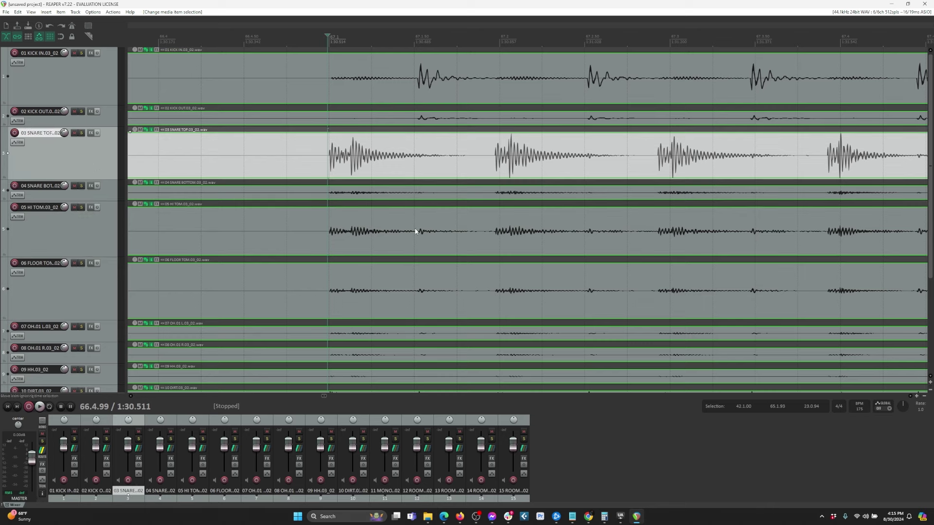
Select only the 03 SNARE TOP item and open the Dynamic split settings for it, clear of the snare waveform.
click(67, 239)
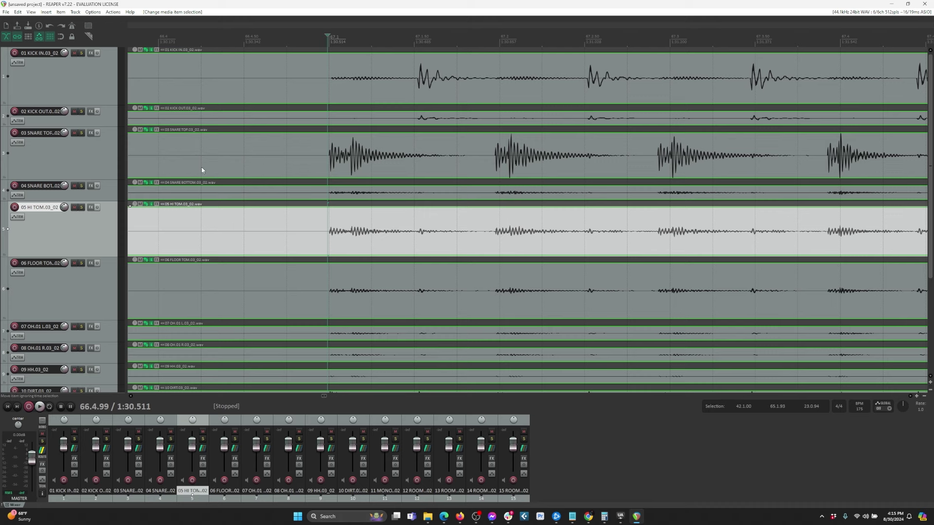
click(77, 163)
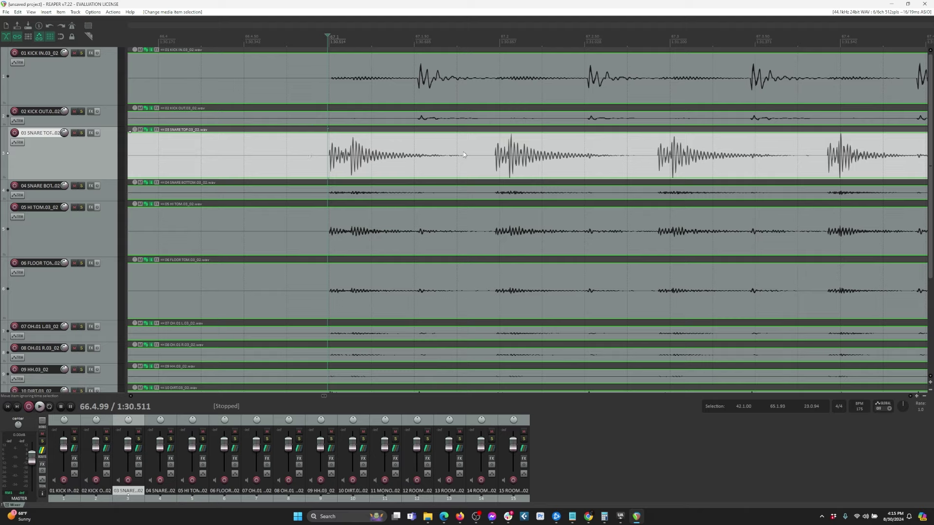
key(d)
drag(499, 298, 363, 214)
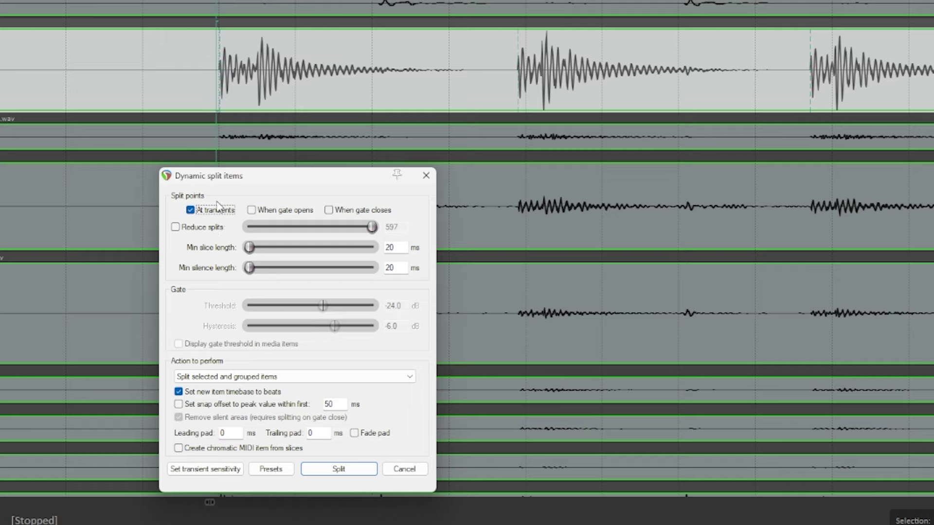
Switch the dynamic split action to "Split selected items" and back to "Split selected and grouped items".
click(290, 377)
click(275, 389)
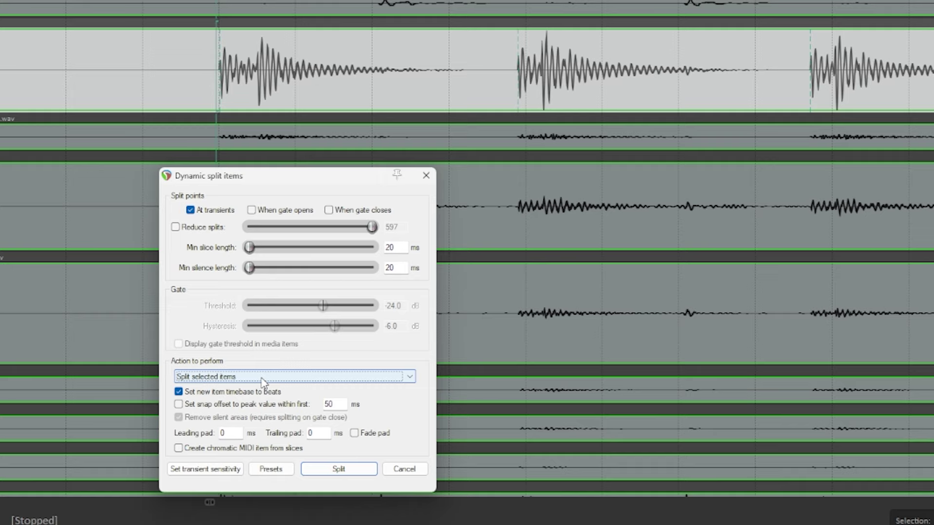
click(262, 382)
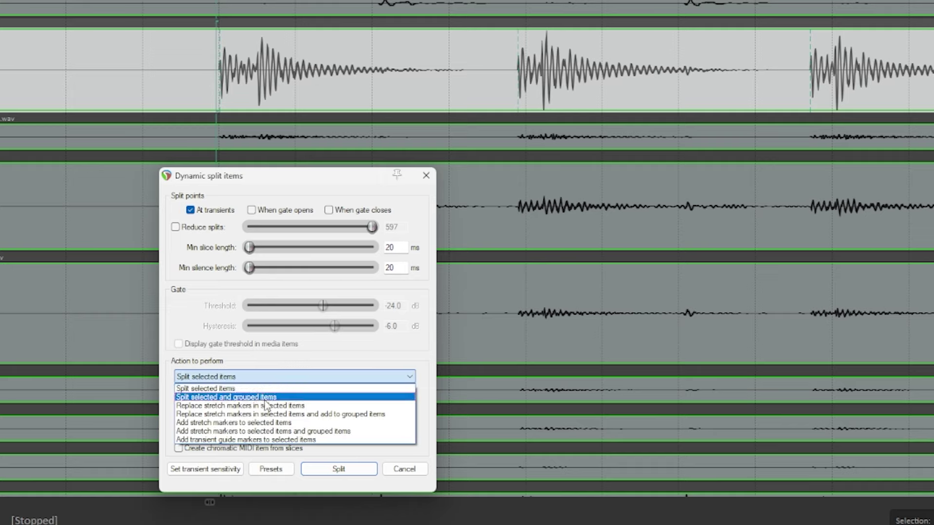
click(265, 399)
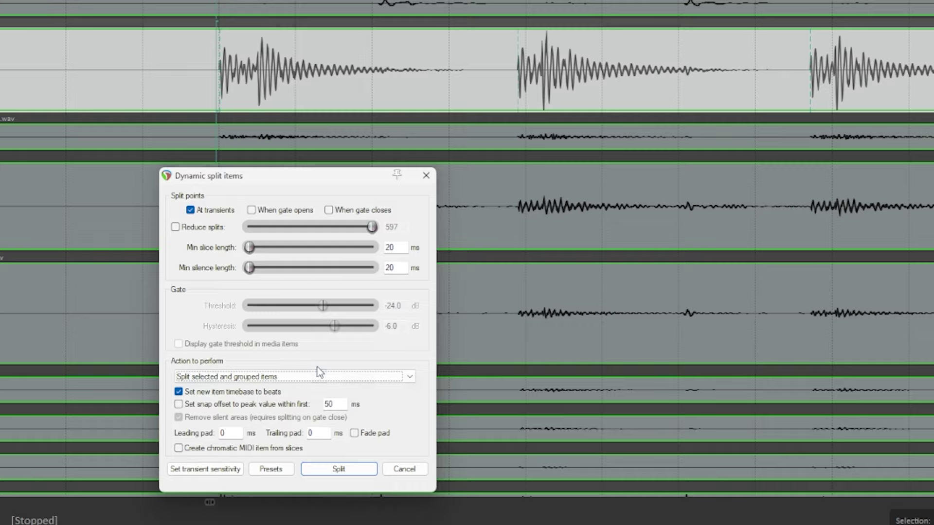
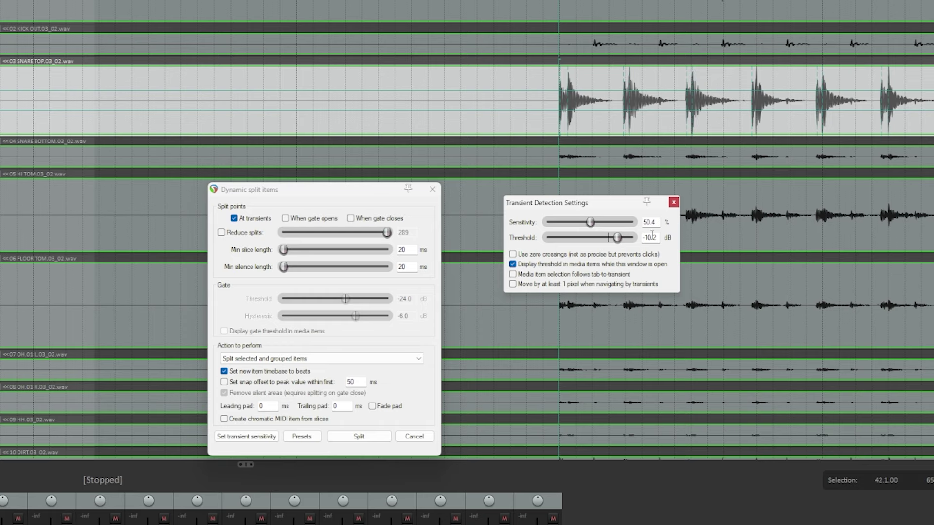
Lower the transient detection sensitivity to 15.1% and check the split points on the following snare hits.
drag(591, 223, 580, 223)
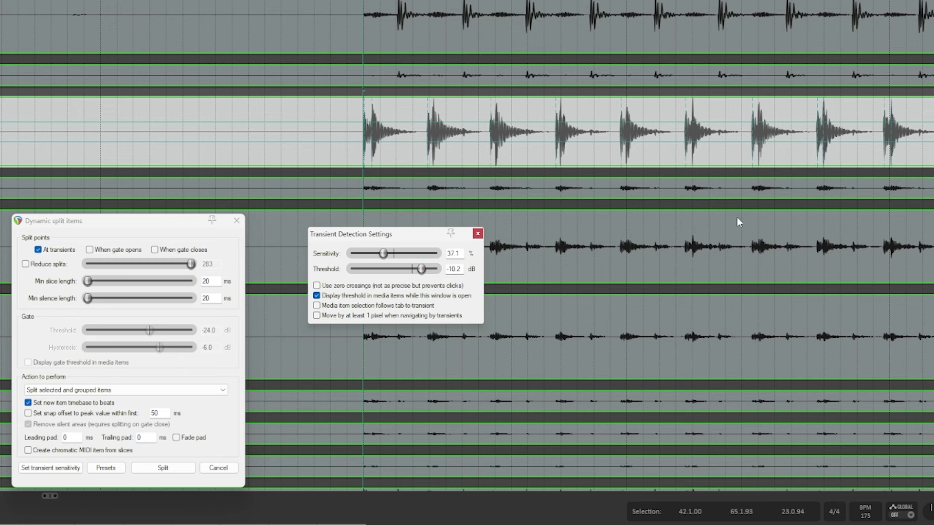
drag(383, 254, 376, 253)
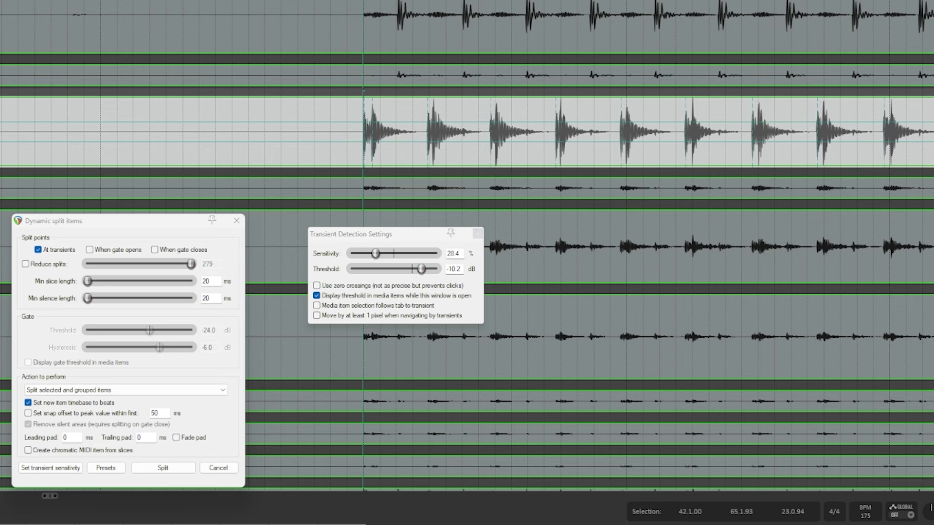
click(311, 73)
click(366, 165)
drag(376, 254, 365, 260)
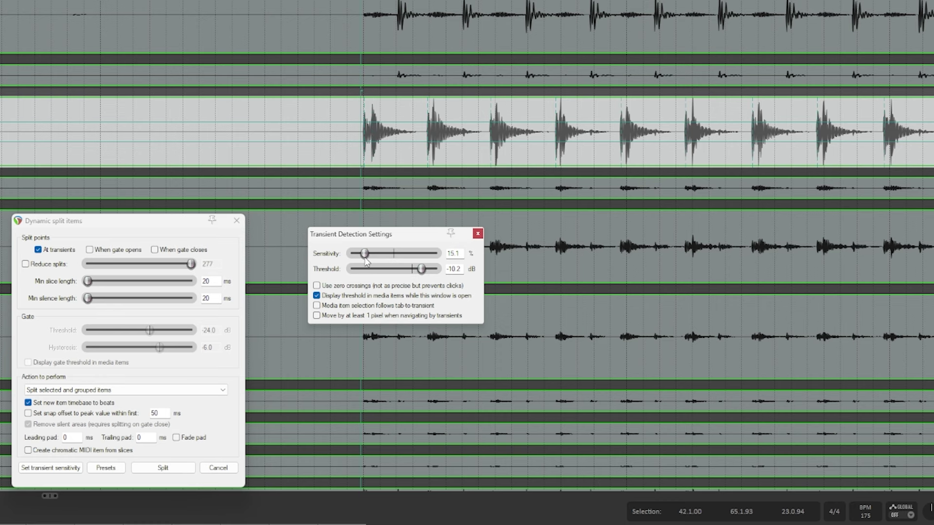
scroll(259, 149, right, 5)
scroll(260, 152, right, 3)
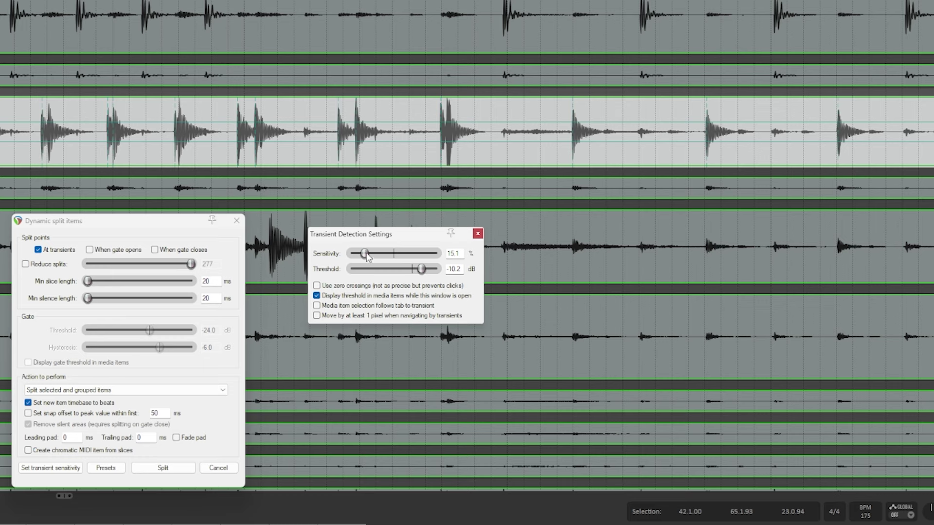
Lower the transient detection sensitivity to 11.1% and check the split points across the 03 SNARE TOP item.
drag(367, 254, 363, 255)
scroll(384, 133, left, 3)
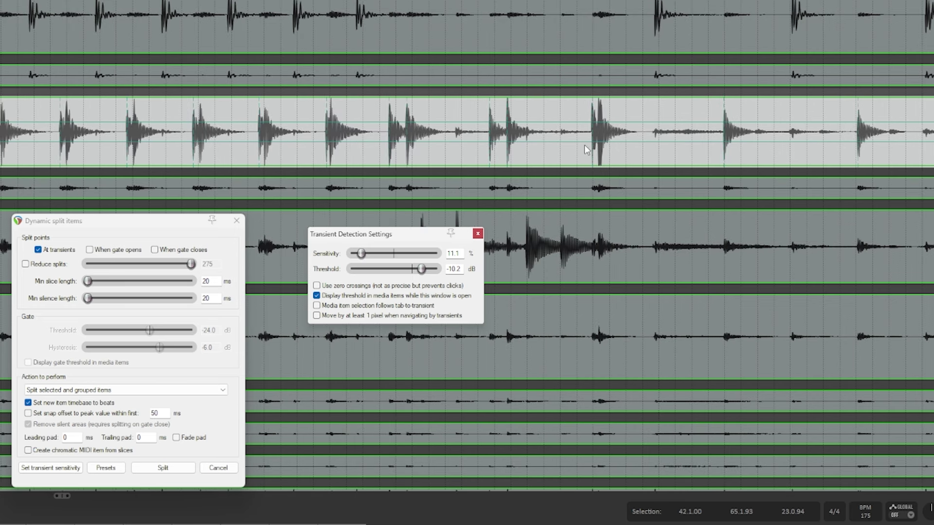
scroll(311, 139, left, 6)
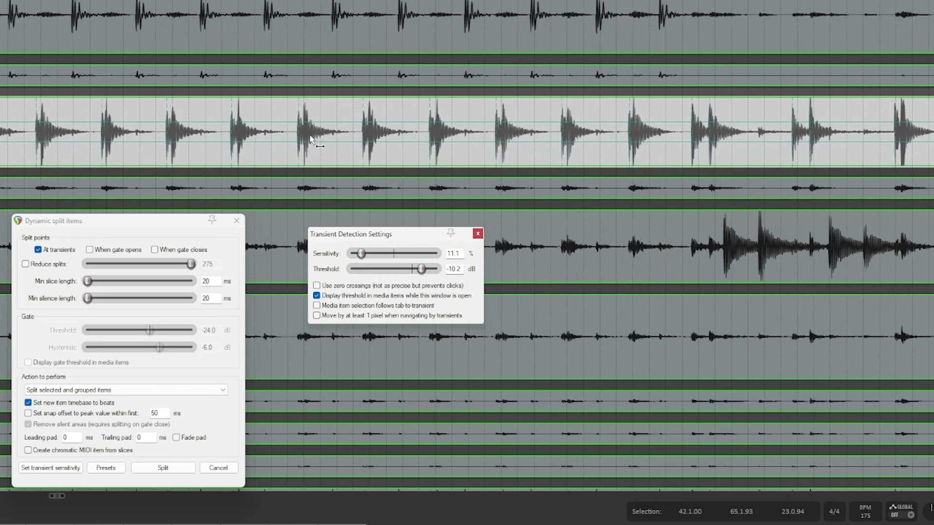
scroll(310, 139, right, 9)
scroll(310, 139, right, 8)
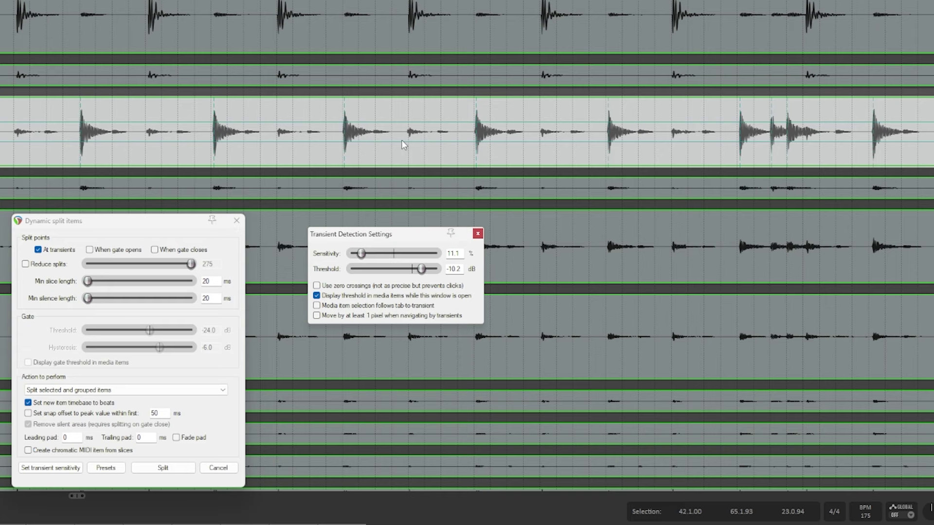
scroll(402, 143, right, 8)
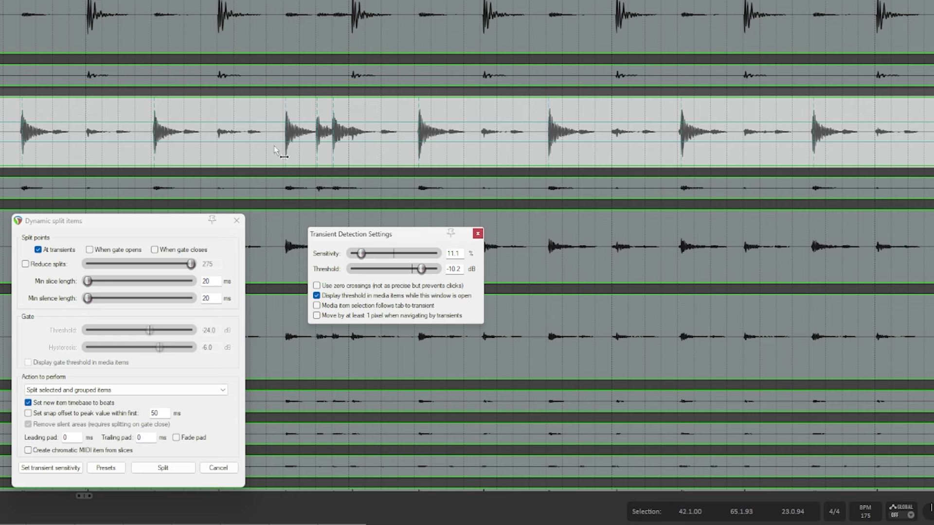
scroll(160, 141, right, 1)
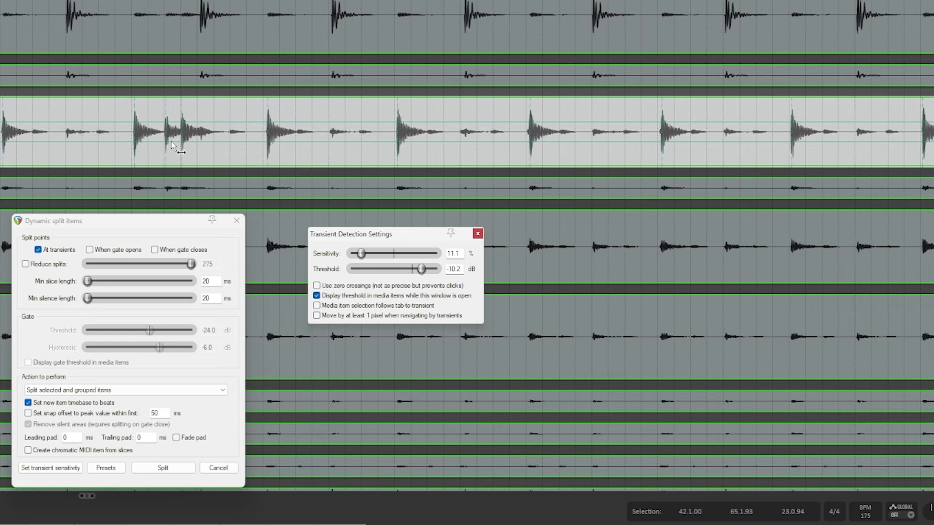
Examine the proposed split points up close on each snare hit along the 03 SNARE TOP item, including the quick double hits.
scroll(332, 182, up, 3)
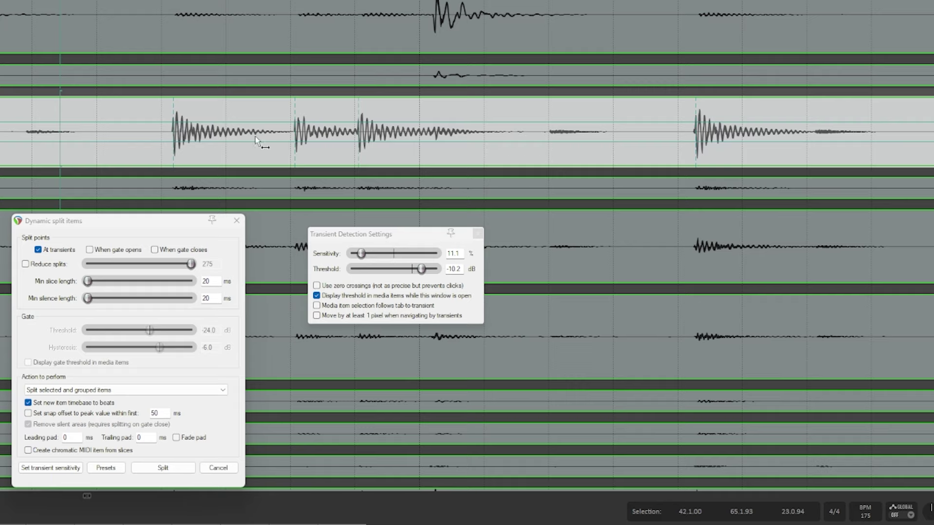
scroll(255, 136, right, 3)
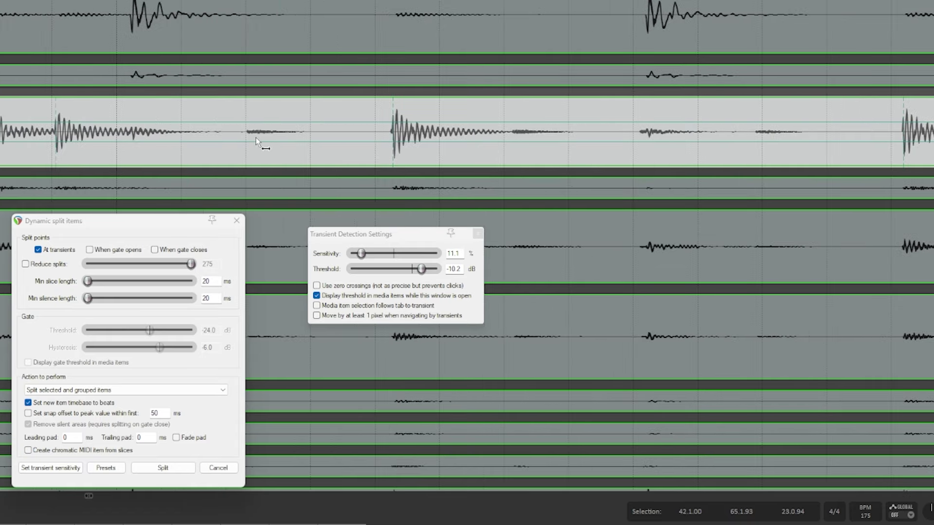
scroll(256, 141, right, 1)
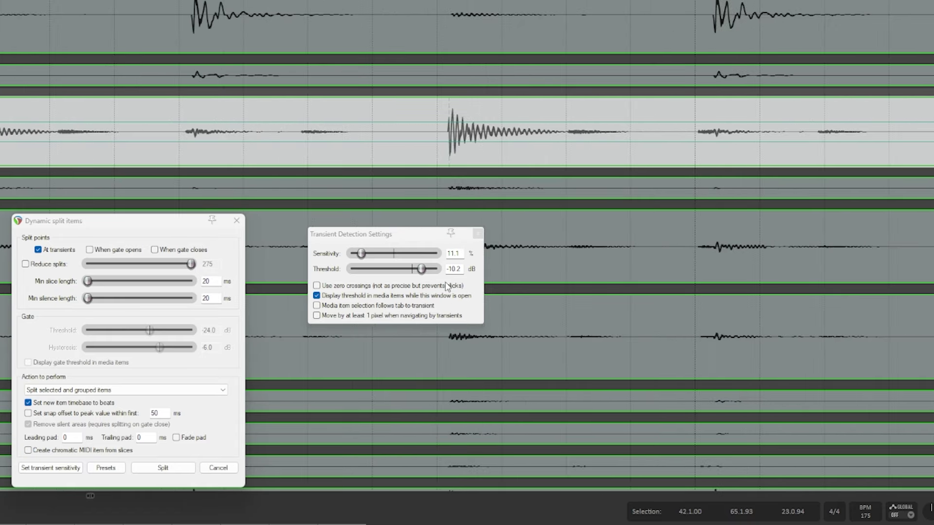
scroll(331, 148, right, 3)
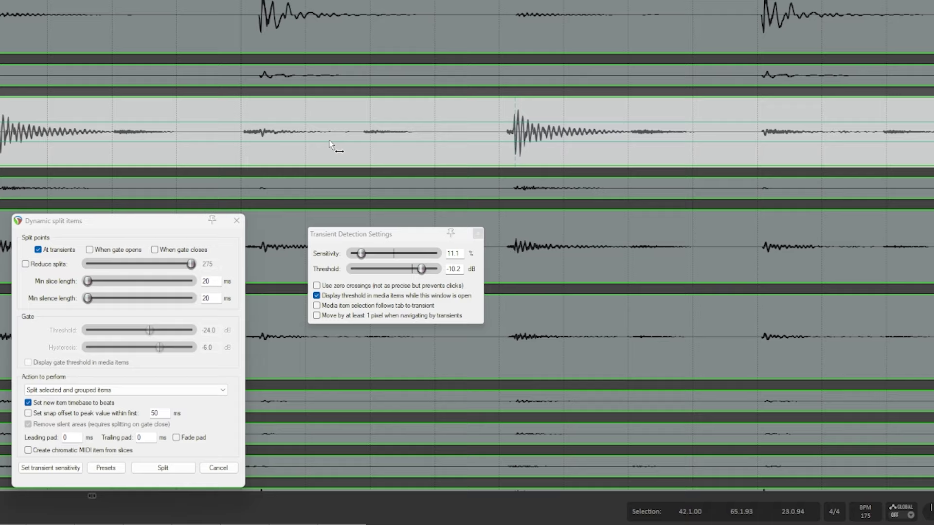
scroll(331, 146, right, 2)
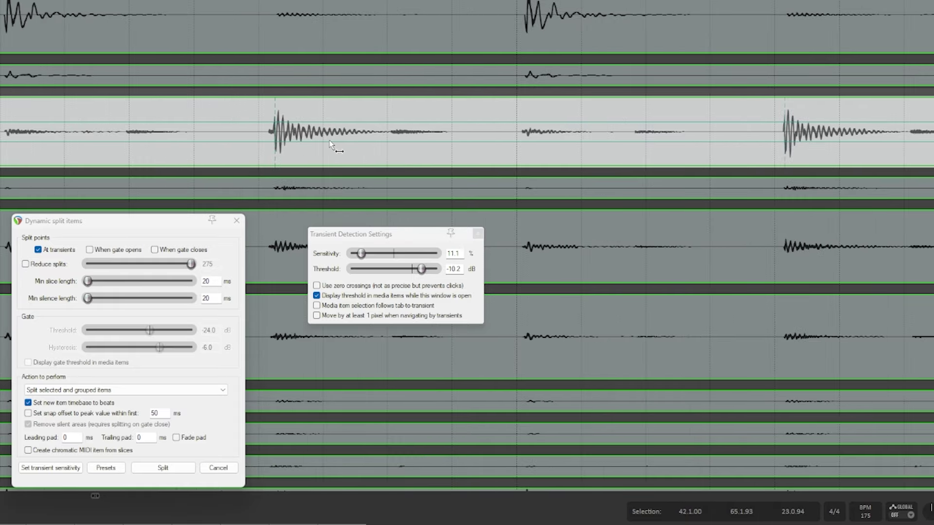
scroll(330, 146, right, 1)
scroll(331, 146, right, 1)
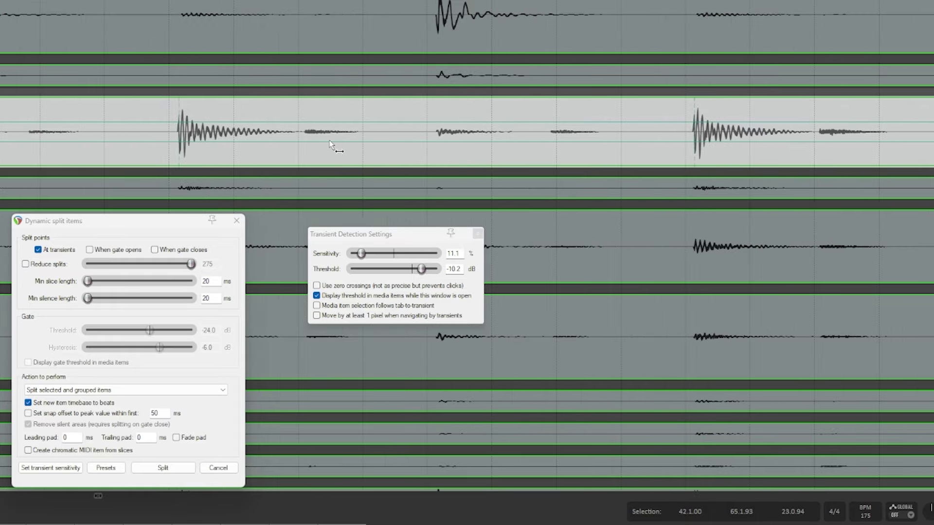
scroll(330, 146, right, 4)
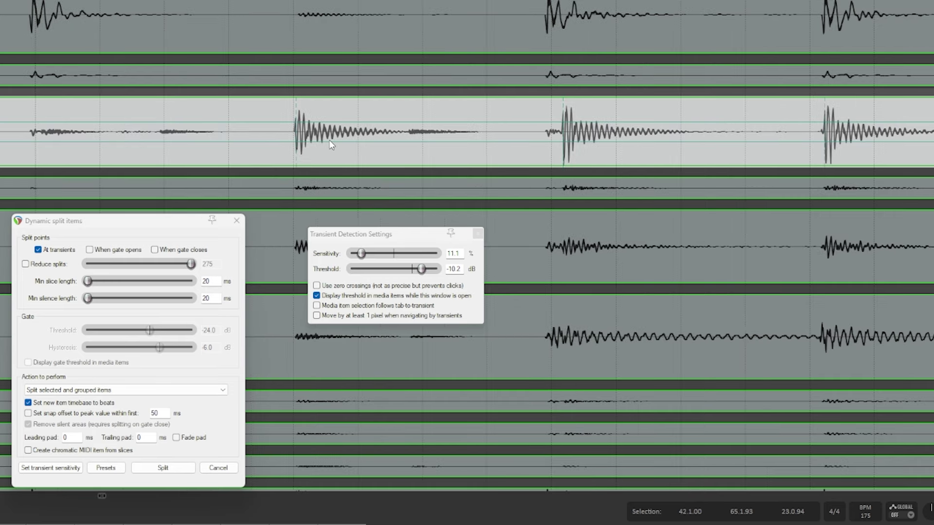
scroll(332, 140, right, 3)
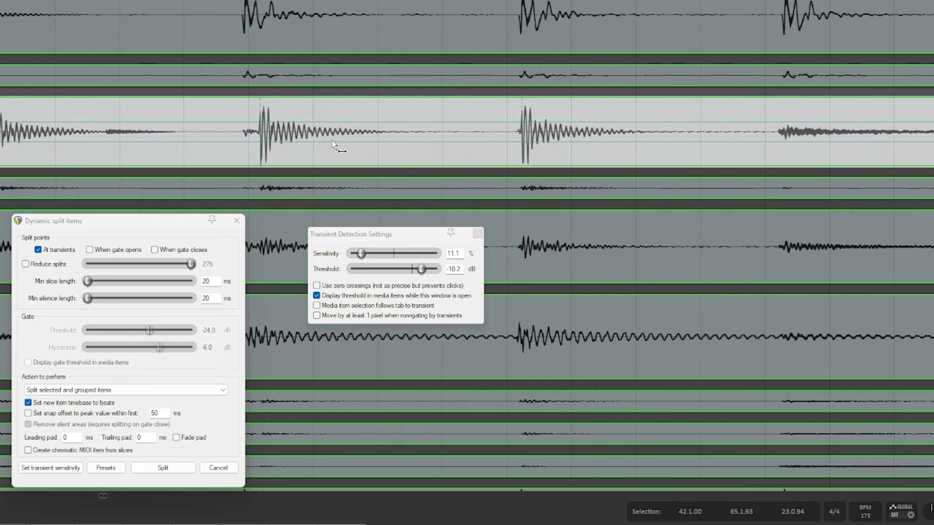
scroll(488, 139, up, 2)
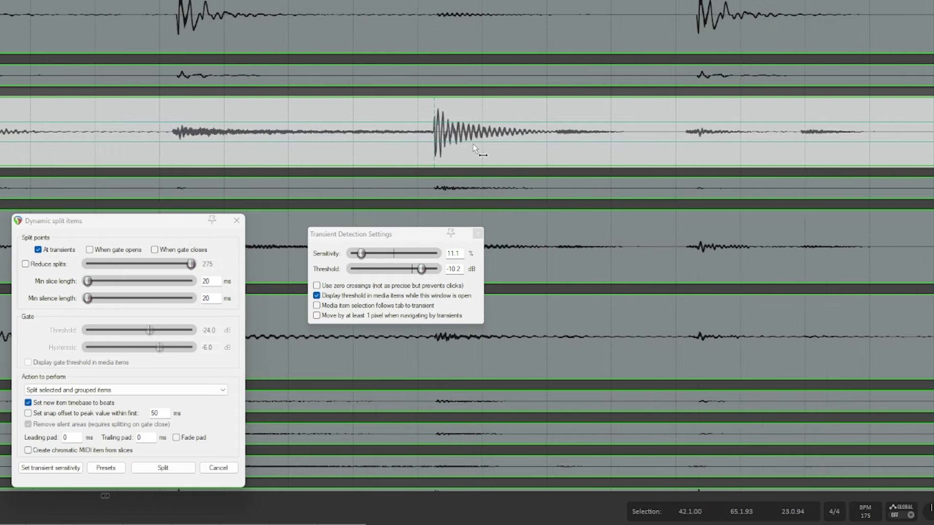
scroll(473, 144, up, 1)
scroll(473, 144, right, 5)
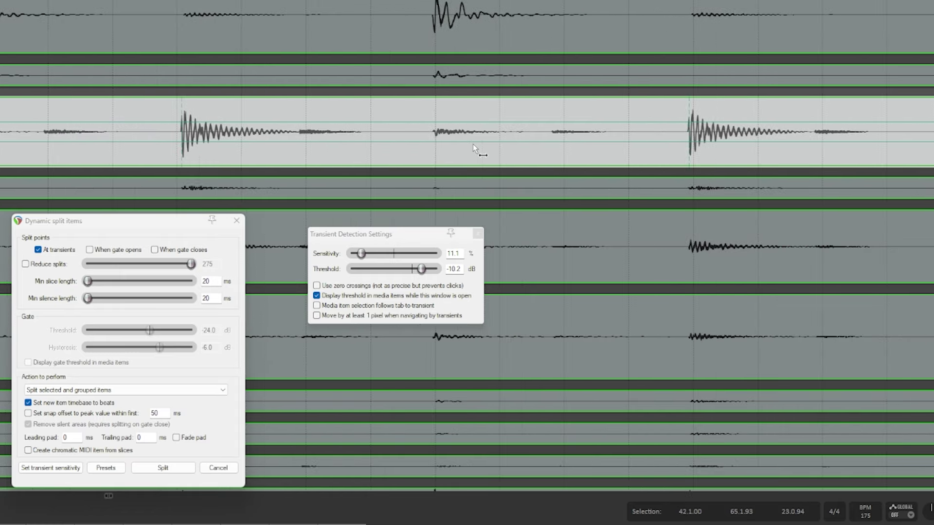
scroll(293, 145, left, 1)
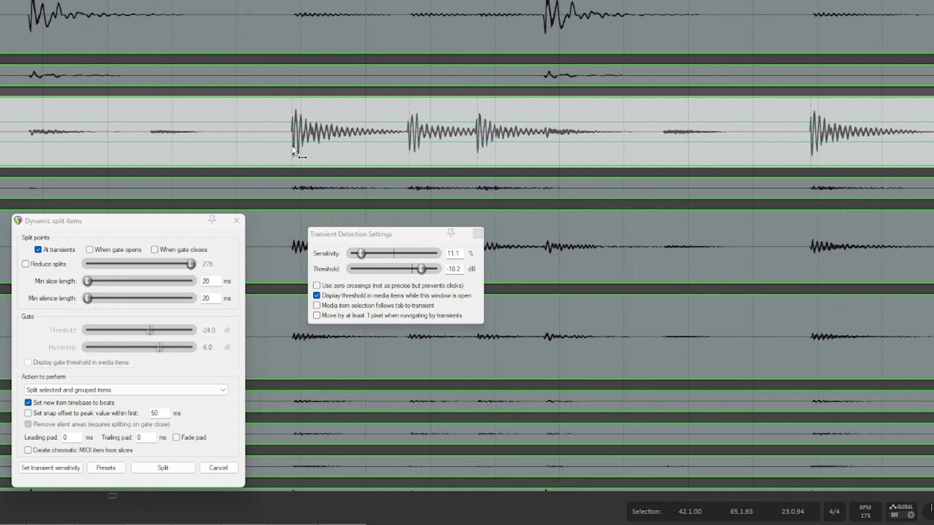
scroll(330, 158, left, 3)
scroll(331, 158, right, 1)
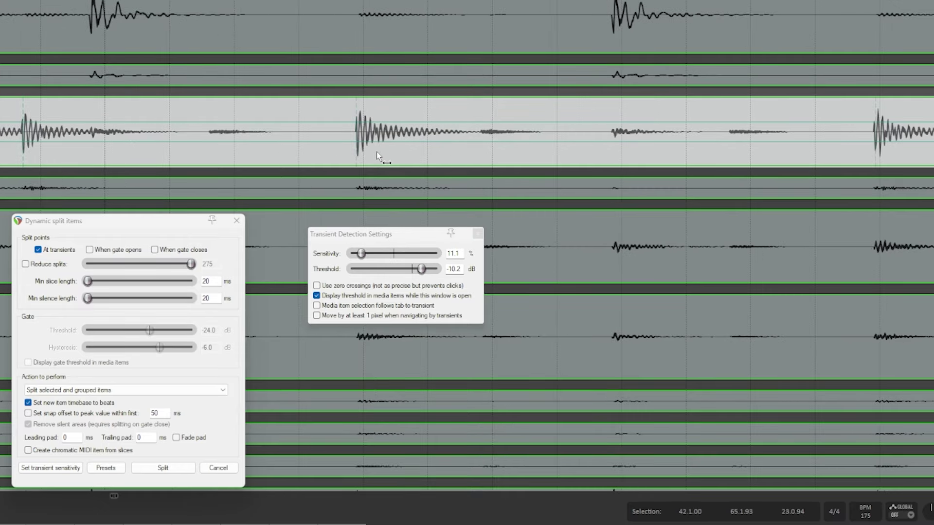
scroll(376, 152, right, 2)
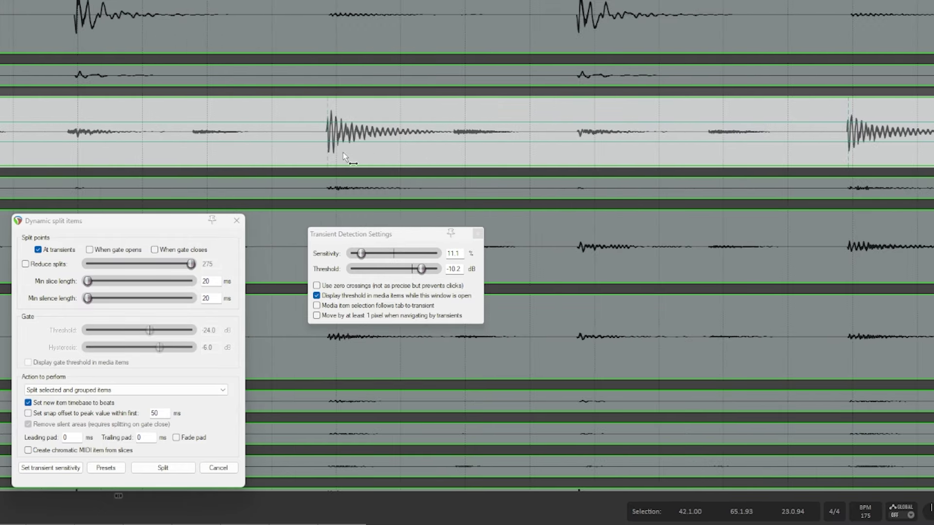
scroll(285, 153, right, 3)
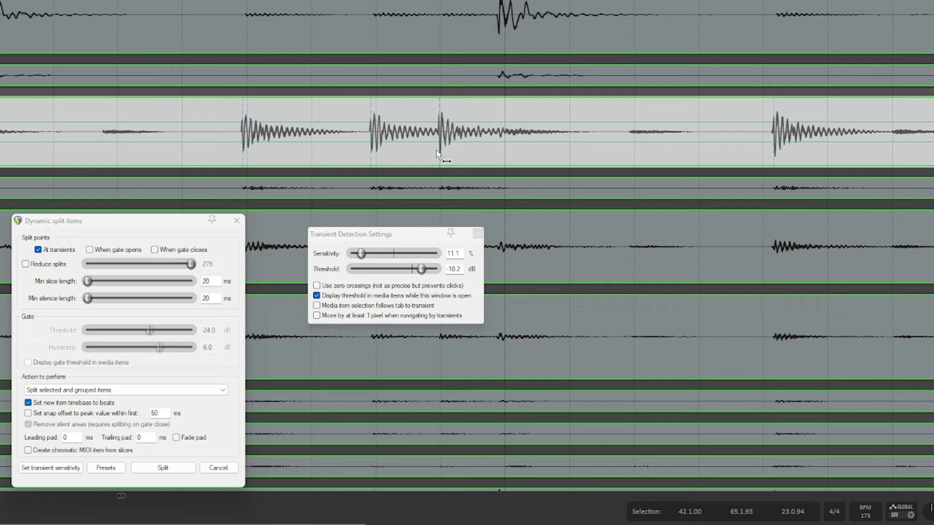
scroll(442, 152, left, 2)
scroll(388, 163, left, 1)
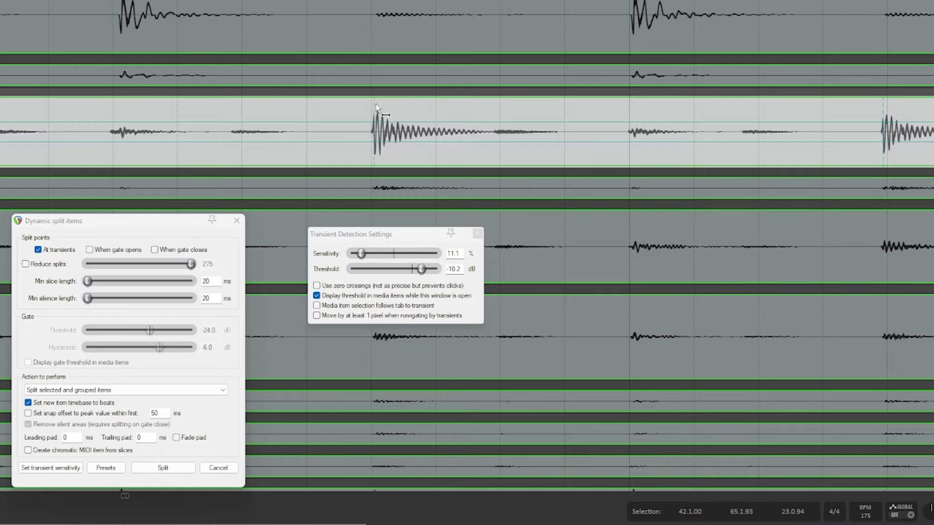
scroll(448, 154, right, 8)
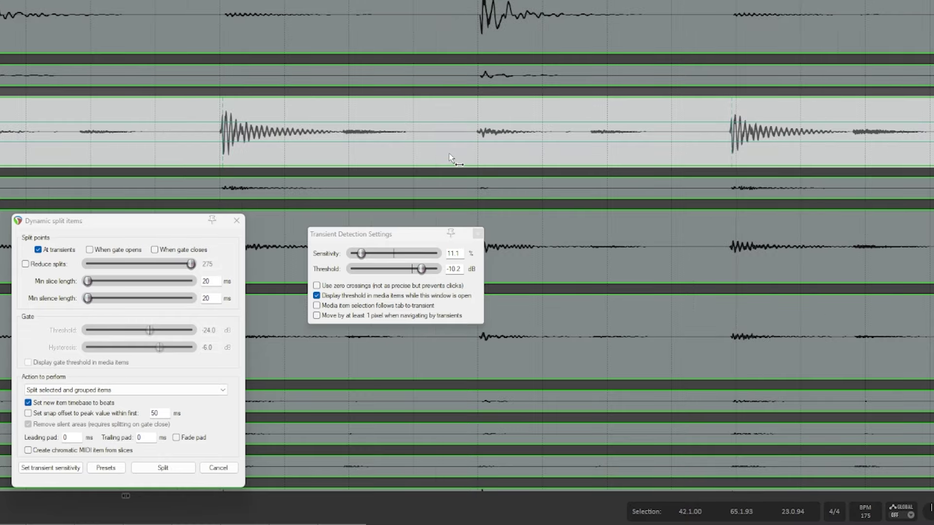
scroll(438, 149, right, 4)
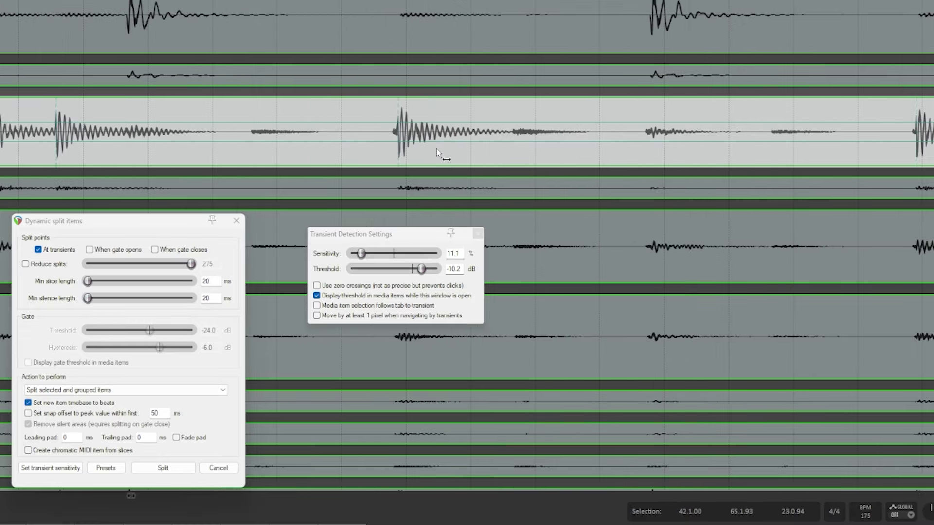
Split the selected and grouped drum items at the detected snare transients.
scroll(437, 148, down, 5)
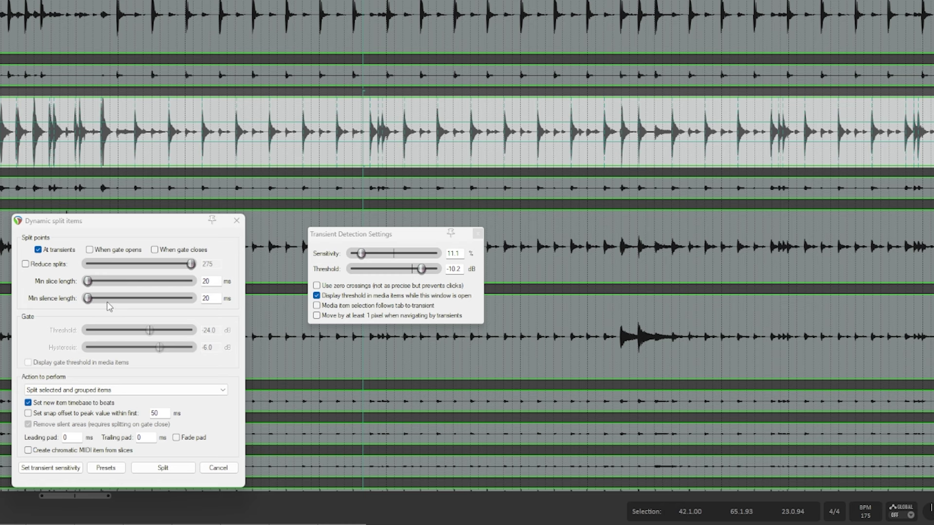
click(83, 390)
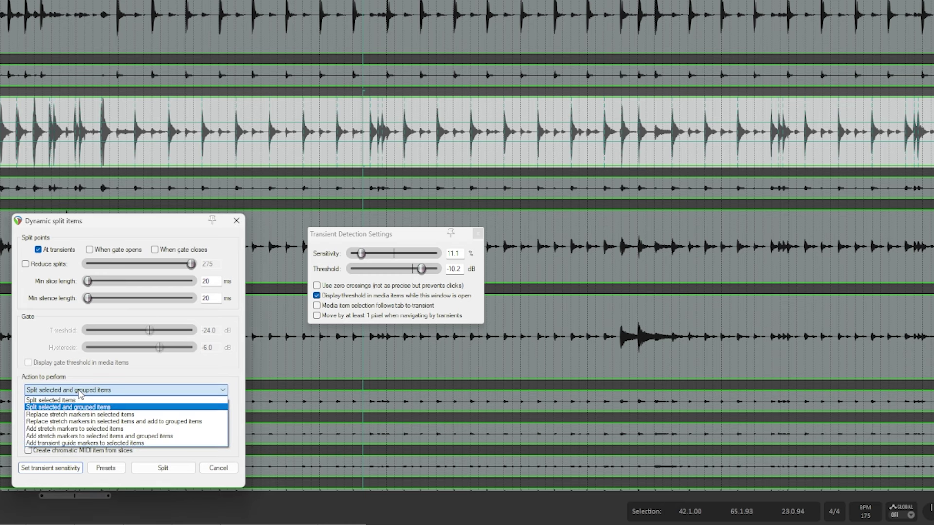
click(93, 410)
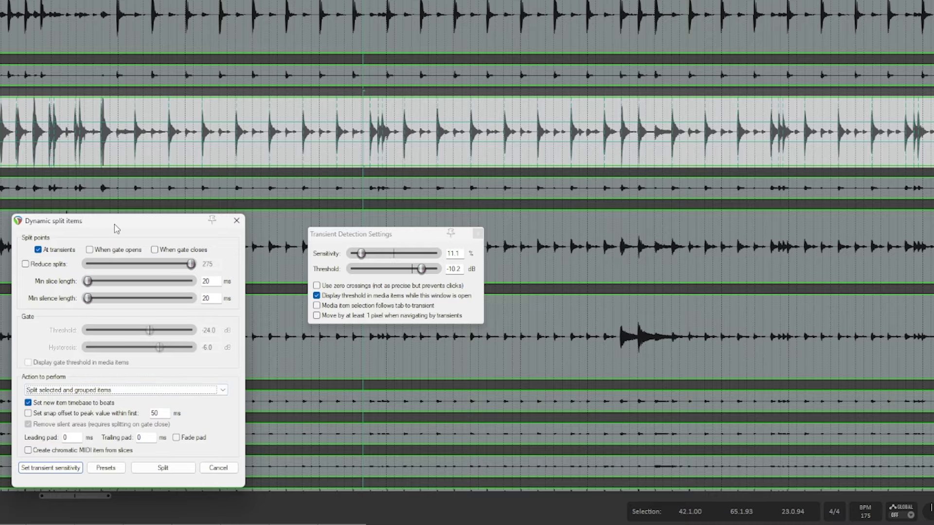
click(163, 468)
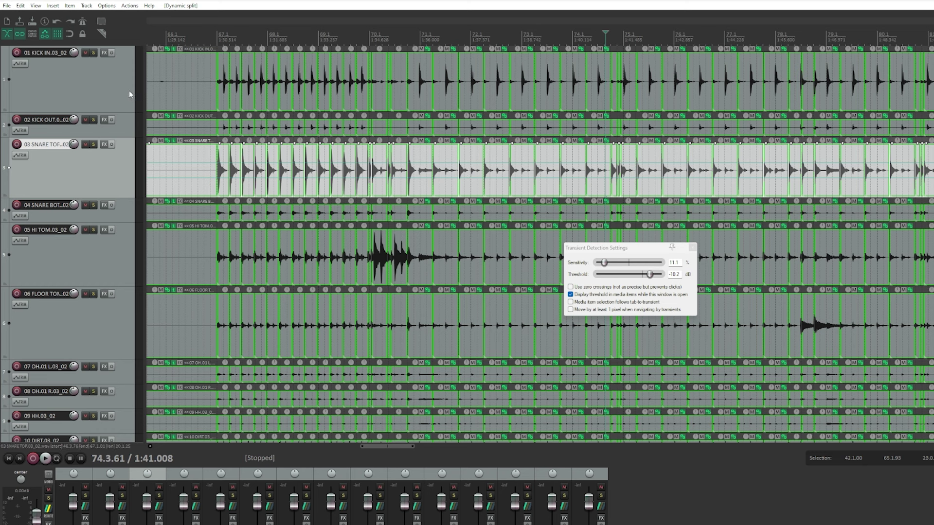
Open Dynamic Split for the 01 KICK IN items and examine the proposed split points on the kick hits up to measure 71.
click(188, 91)
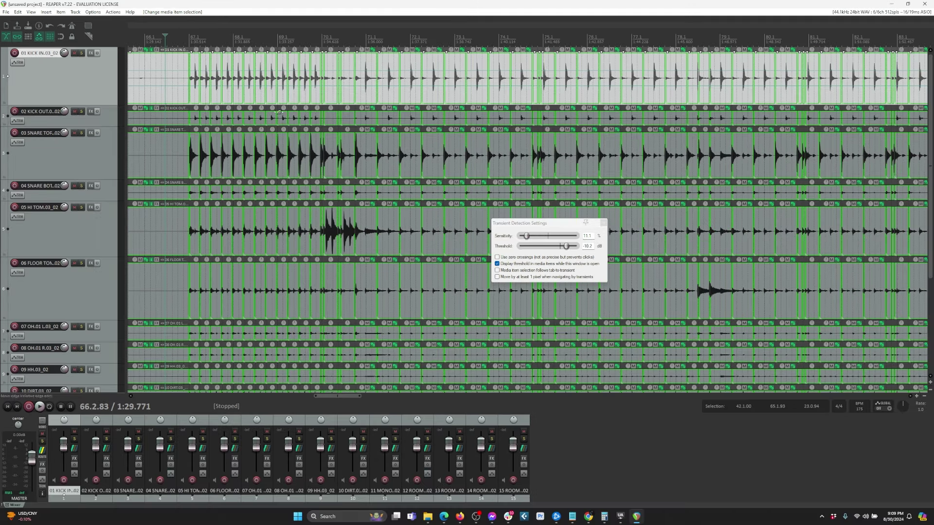
key(d)
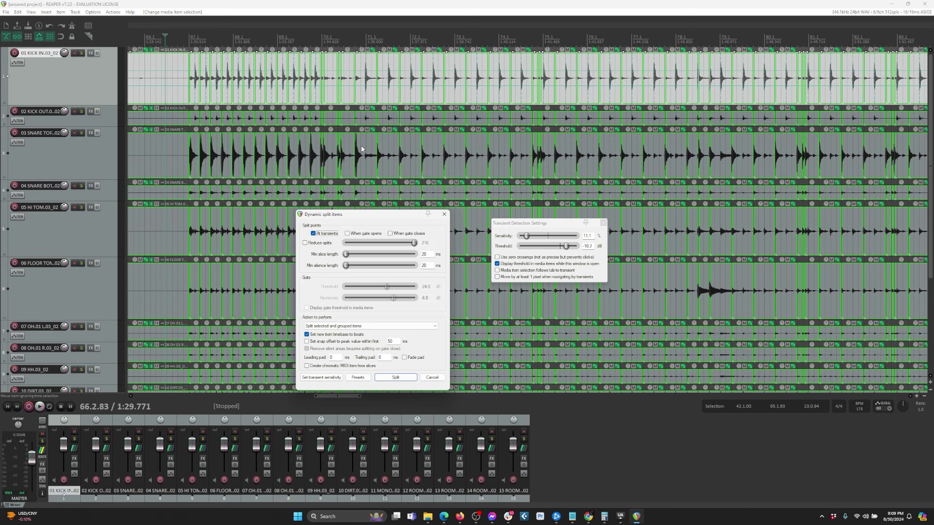
scroll(361, 148, up, 6)
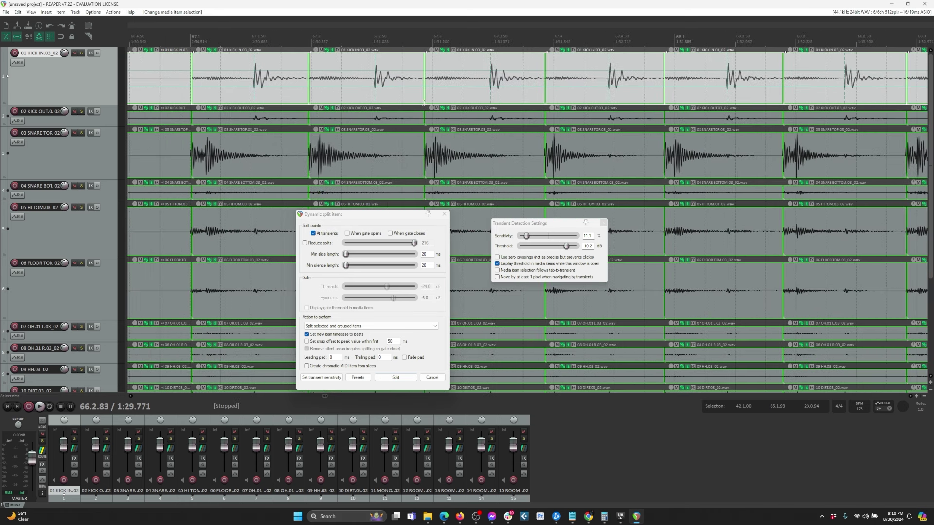
scroll(424, 104, right, 8)
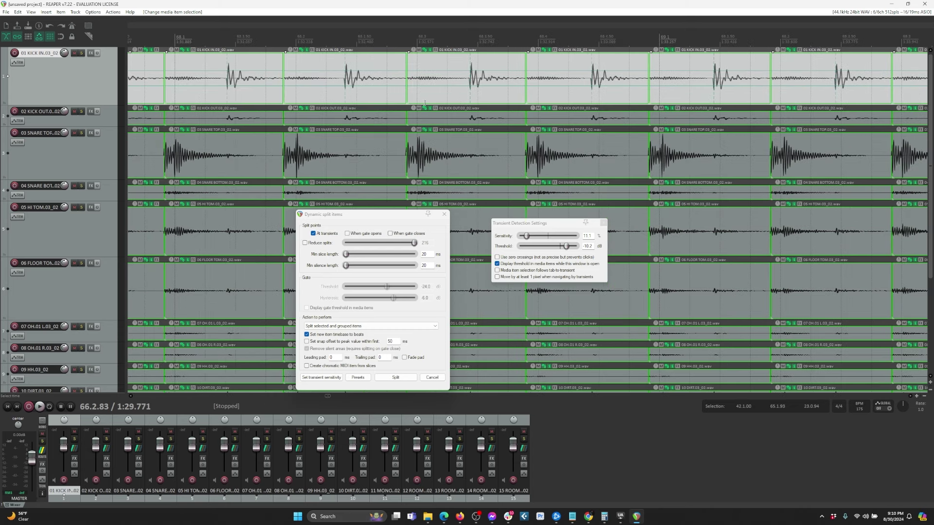
scroll(425, 103, right, 4)
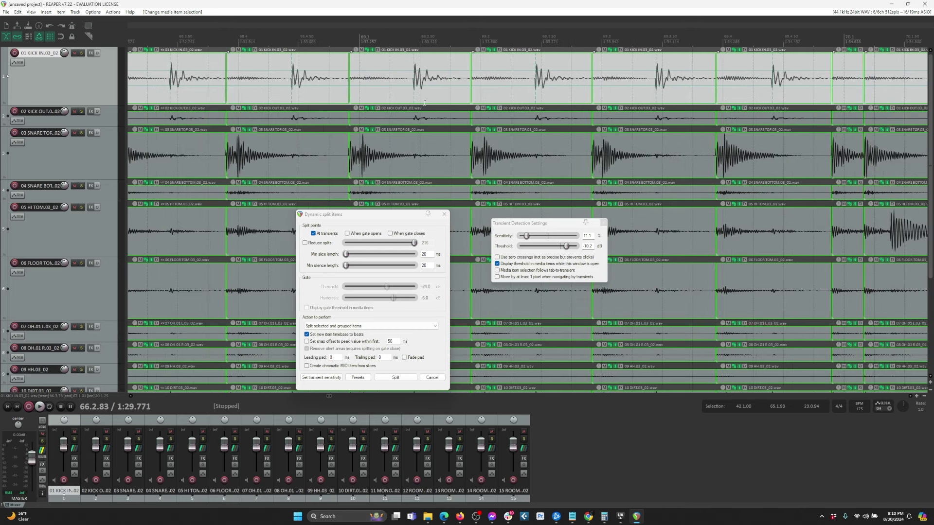
scroll(424, 104, right, 5)
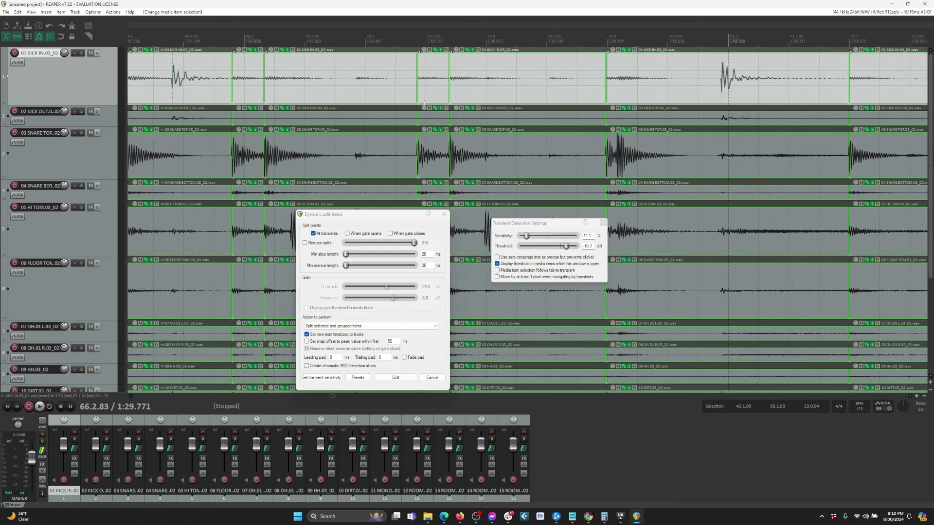
scroll(424, 103, right, 6)
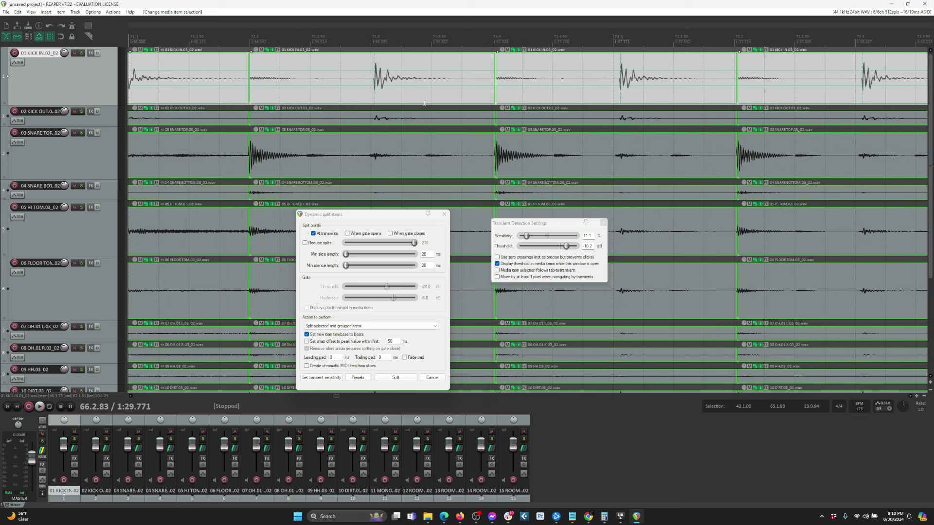
Check the following kick hits through measure 77 and split the selected and grouped items at the kick transients.
scroll(418, 104, right, 1)
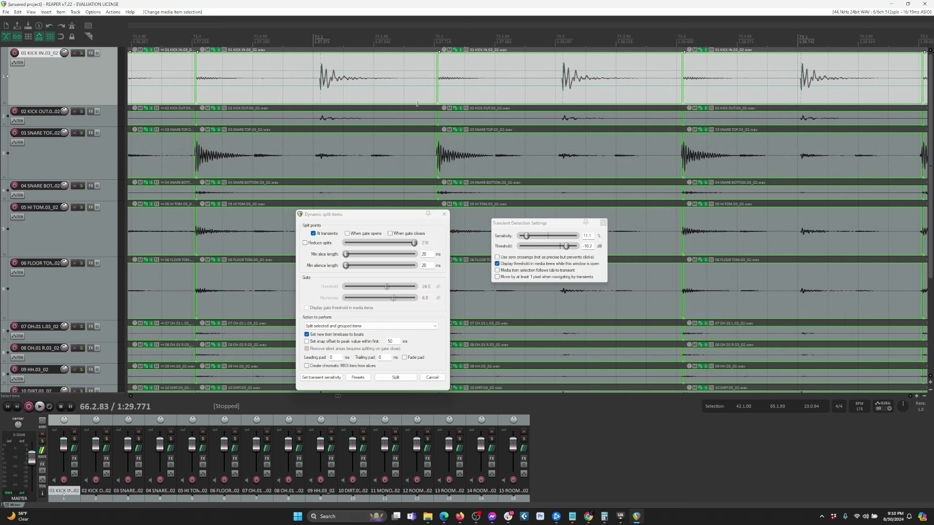
scroll(417, 104, right, 3)
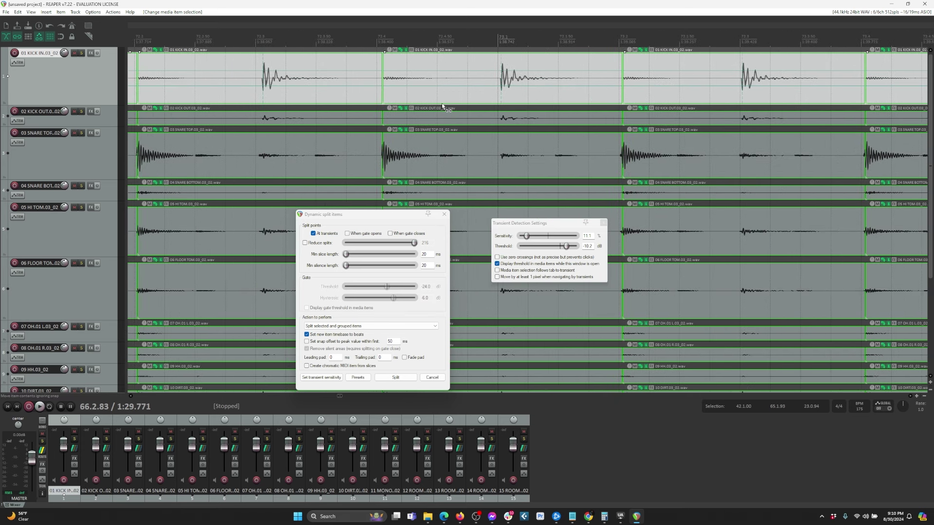
scroll(443, 107, right, 2)
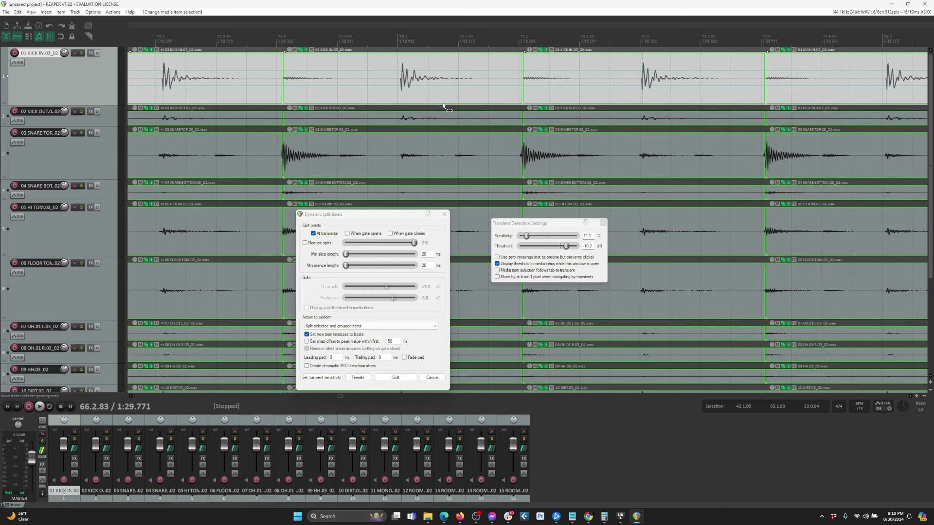
scroll(479, 98, right, 5)
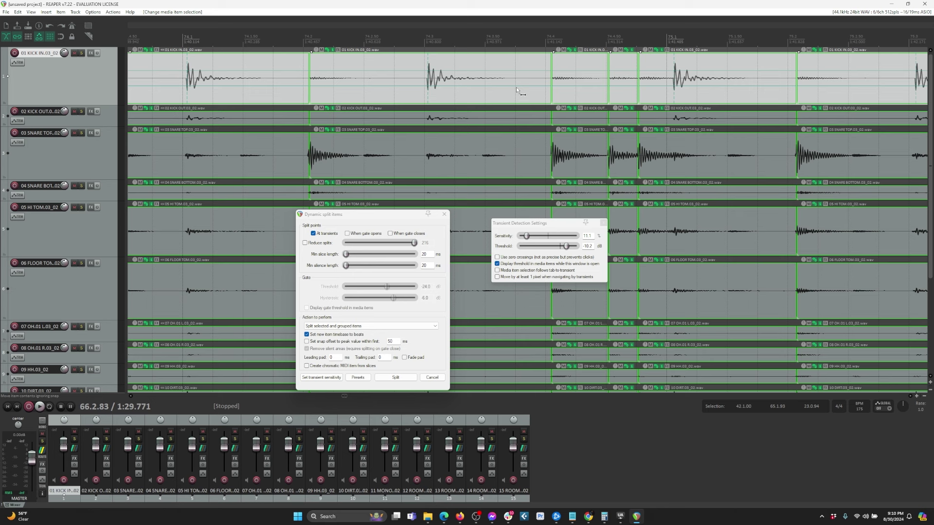
scroll(518, 89, right, 4)
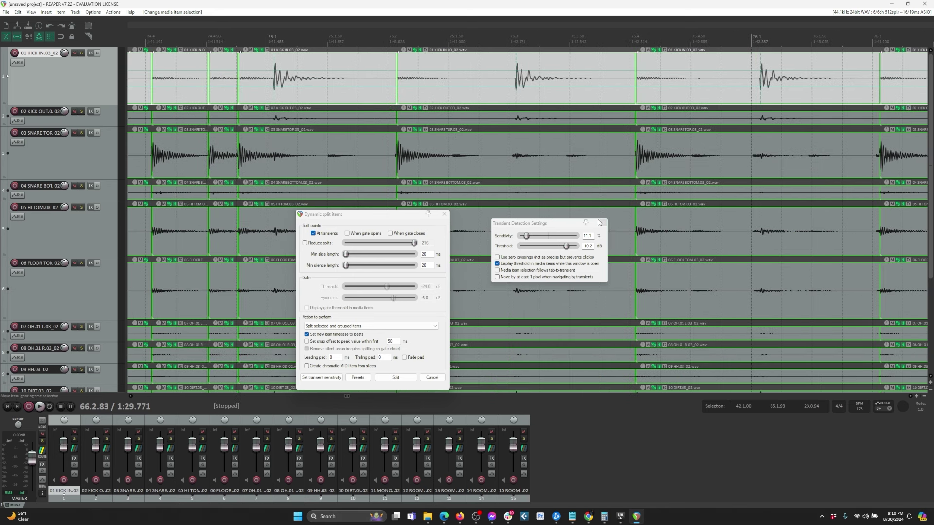
scroll(593, 107, right, 3)
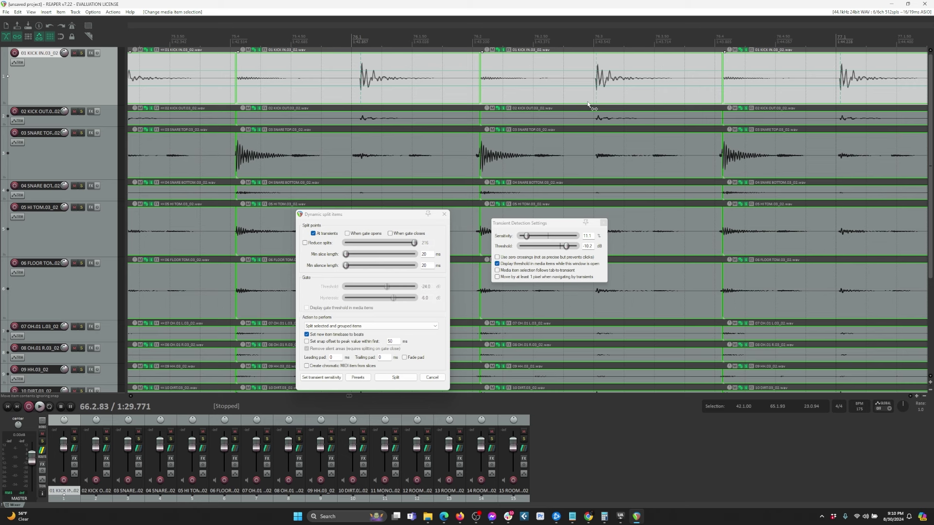
scroll(592, 106, right, 3)
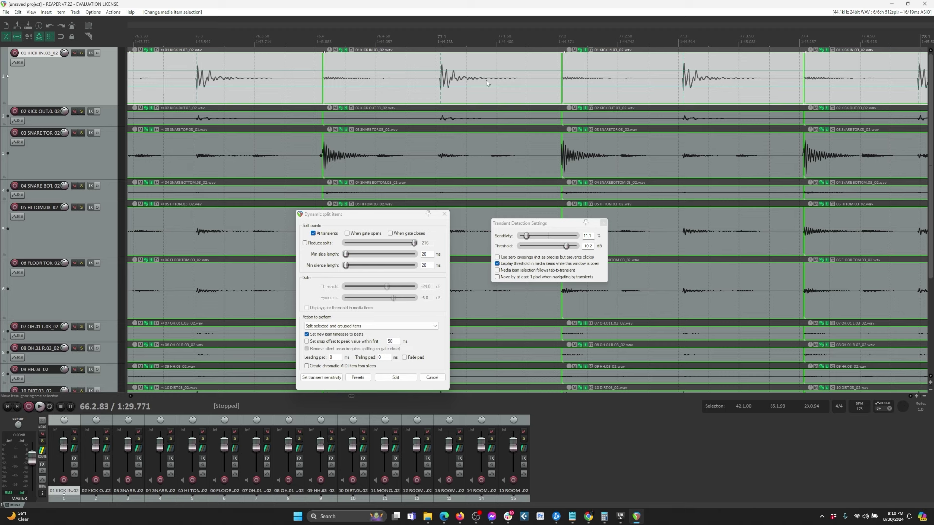
click(391, 380)
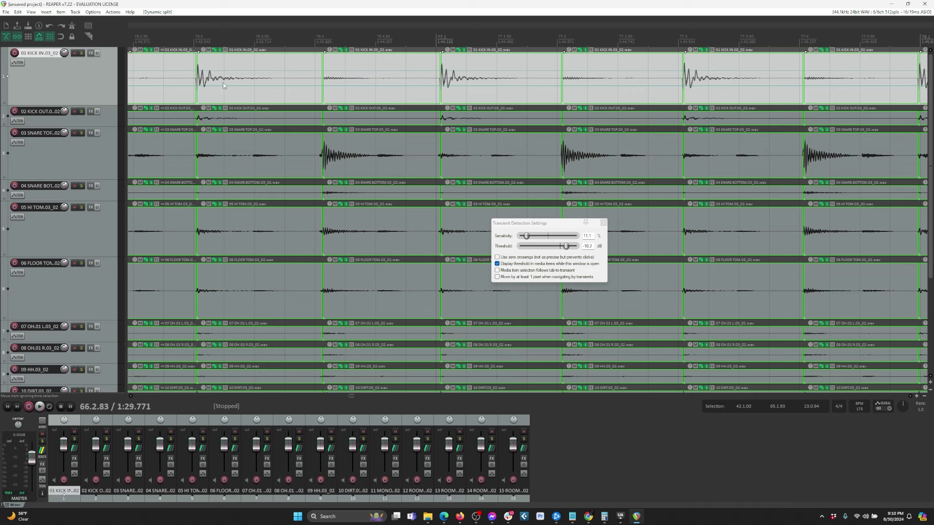
Find the tom hits around measure 70 on the 05 HI TOM track and move the Transient Detection Settings window clear of them.
click(77, 238)
click(275, 229)
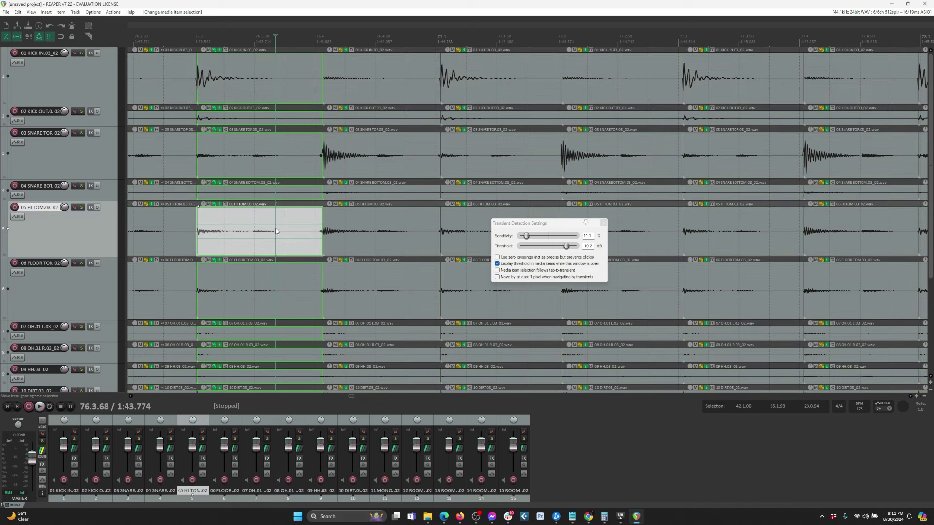
double_click(87, 244)
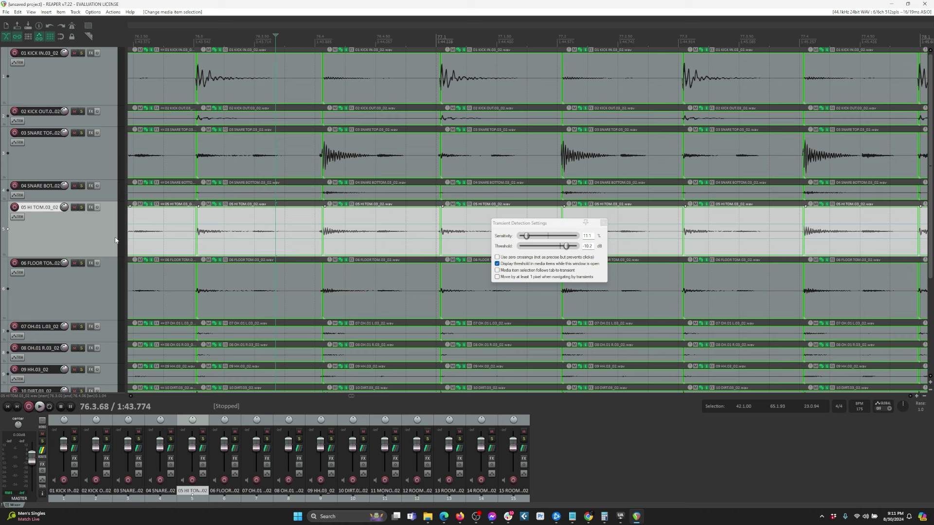
scroll(410, 243, down, 5)
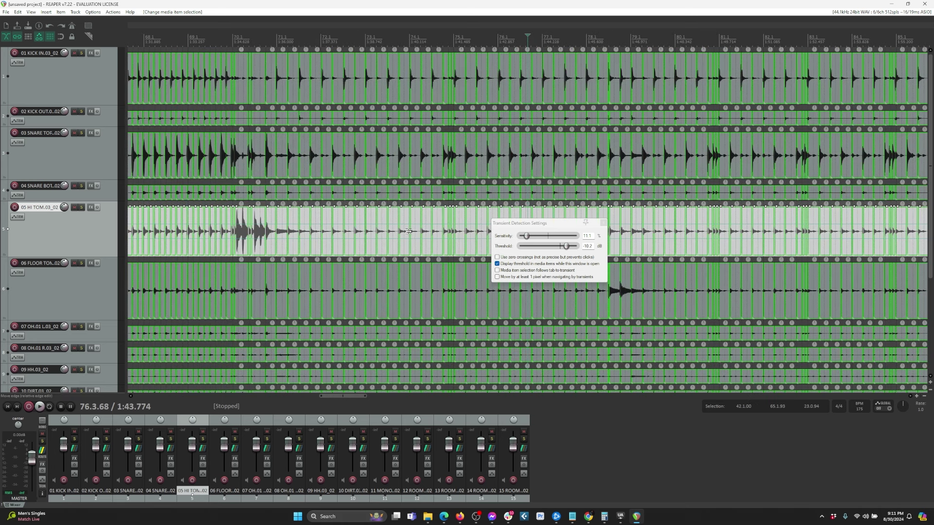
click(242, 222)
scroll(243, 223, up, 3)
scroll(244, 224, up, 2)
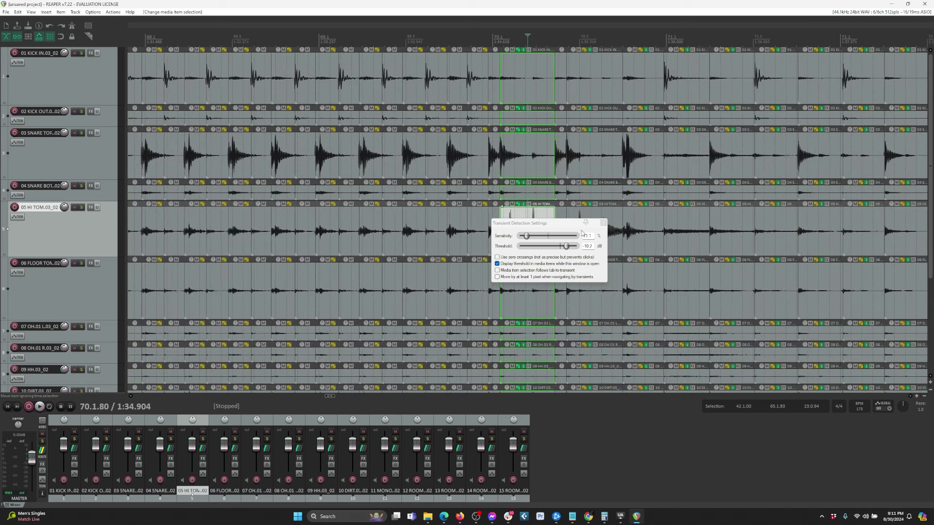
drag(559, 223, 552, 293)
scroll(633, 249, up, 3)
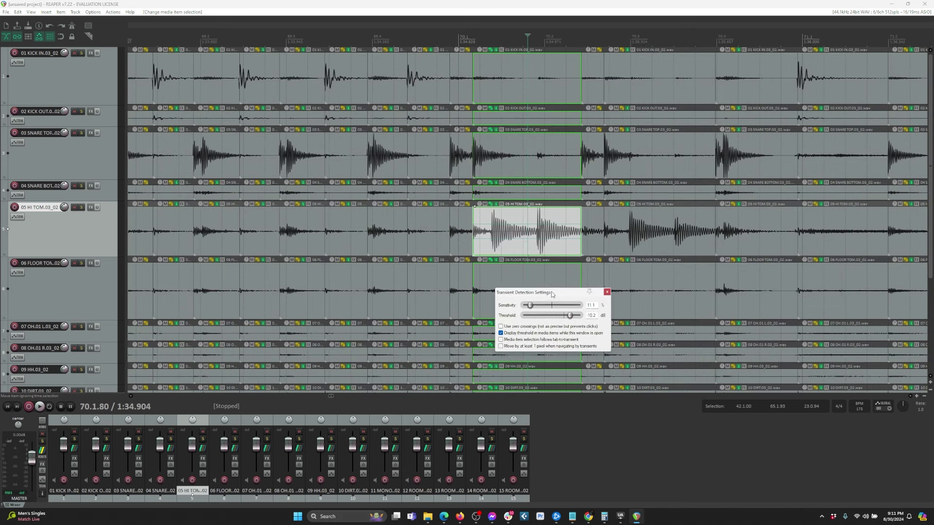
Open Dynamic Split for all 05 HI TOM items and raise the transient detection sensitivity to 46.7%.
double_click(106, 230)
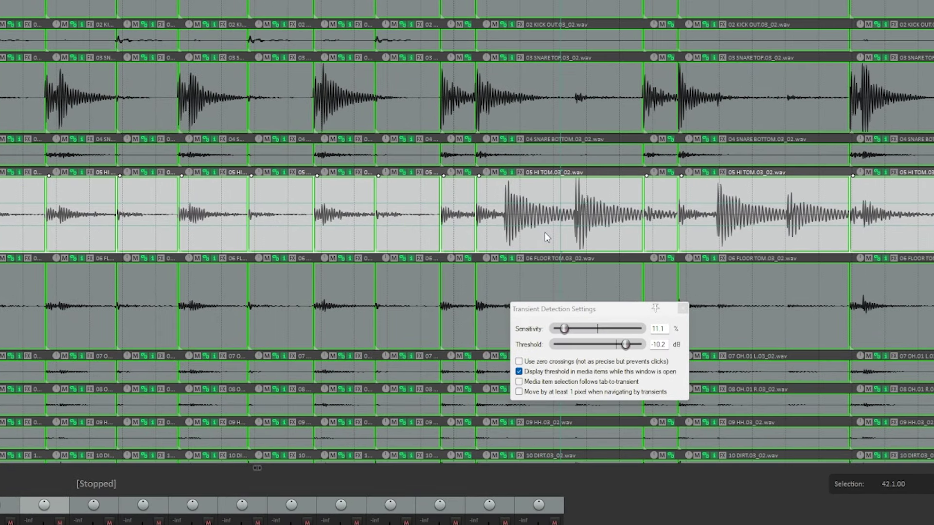
key(d)
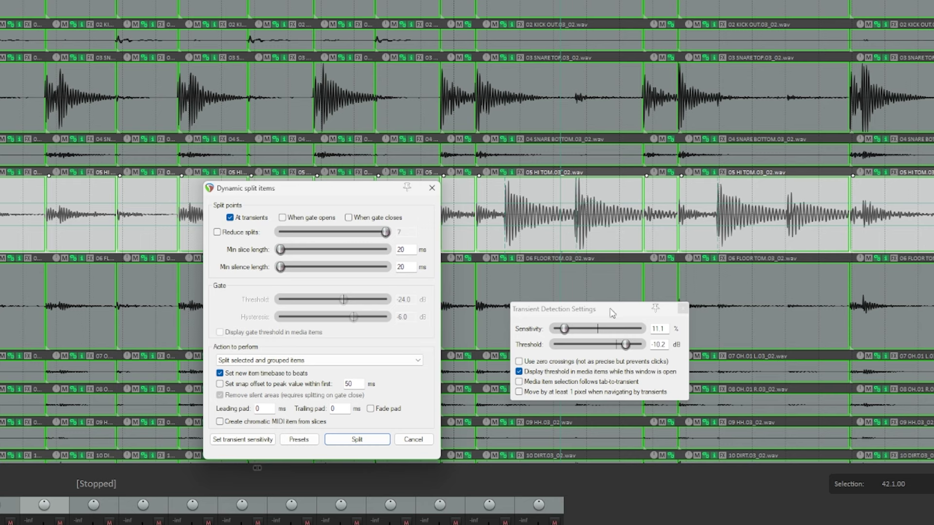
drag(613, 312, 621, 305)
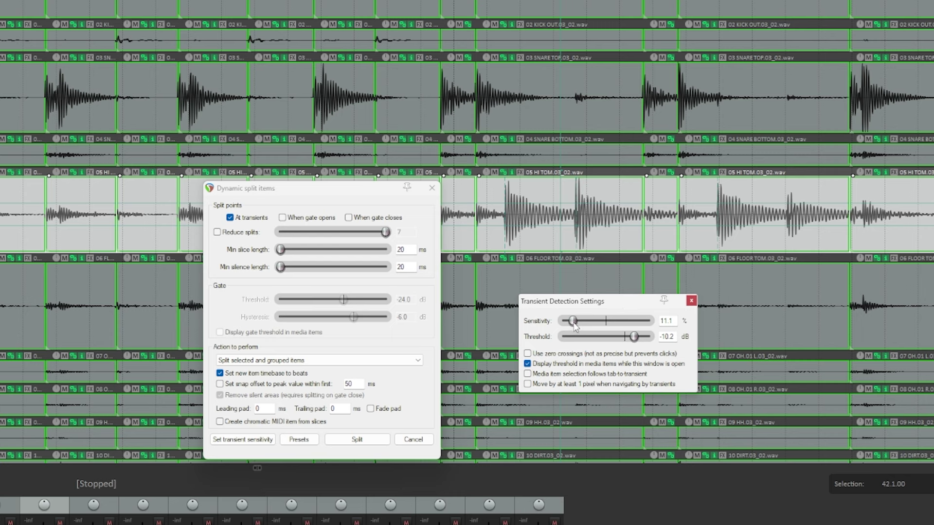
drag(574, 324, 604, 322)
click(613, 192)
scroll(614, 195, up, 2)
drag(362, 191, 13, 196)
click(195, 242)
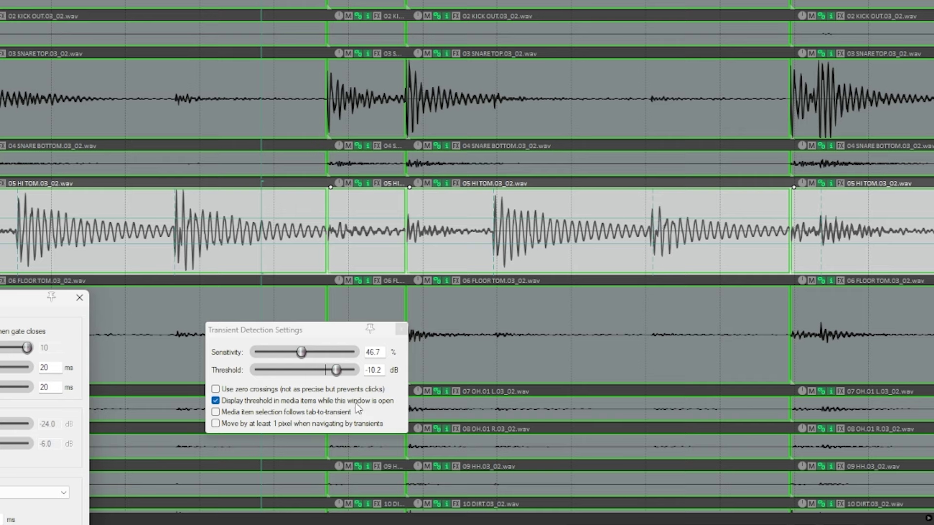
Raise the transient detection threshold to -6.7 dB and split the selected and grouped items at the hi tom transients.
click(338, 372)
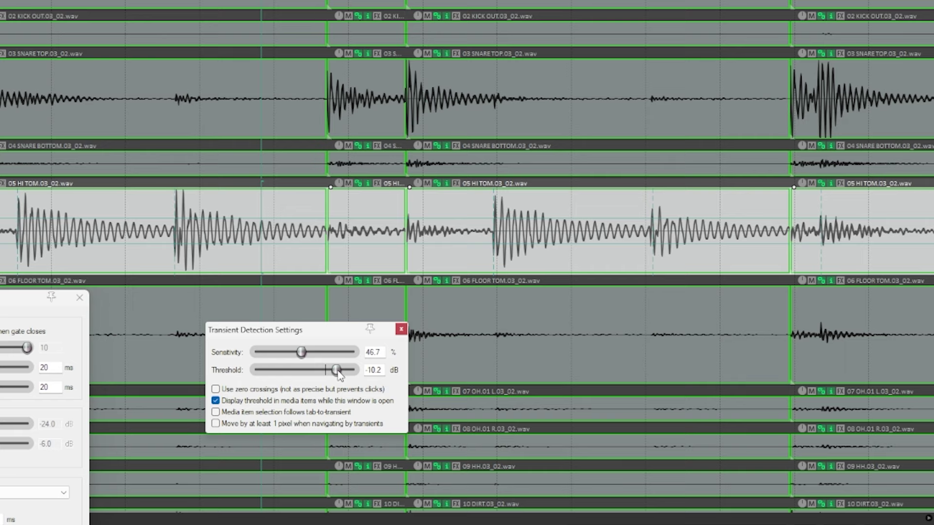
drag(340, 374, 345, 375)
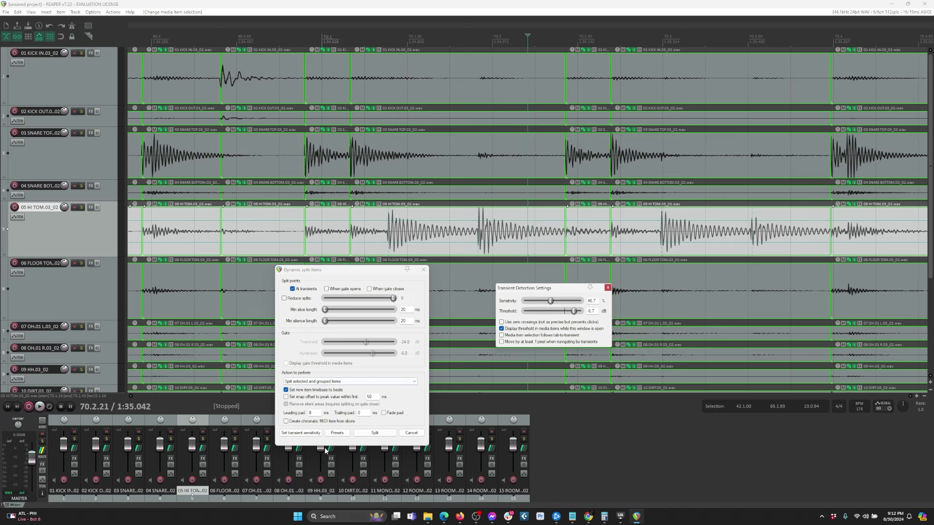
click(374, 433)
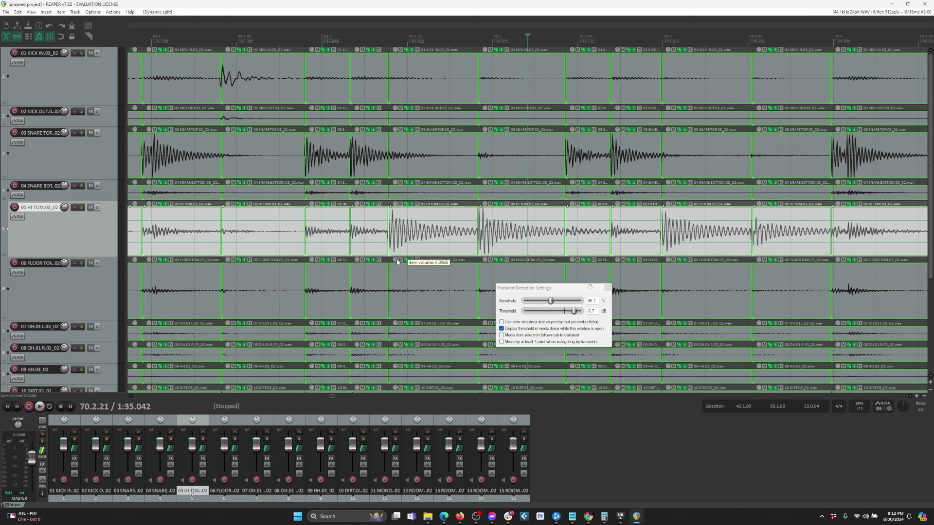
Find the floor tom hits around measure 152 on the 06 FLOOR TOM track and view them up close.
click(85, 300)
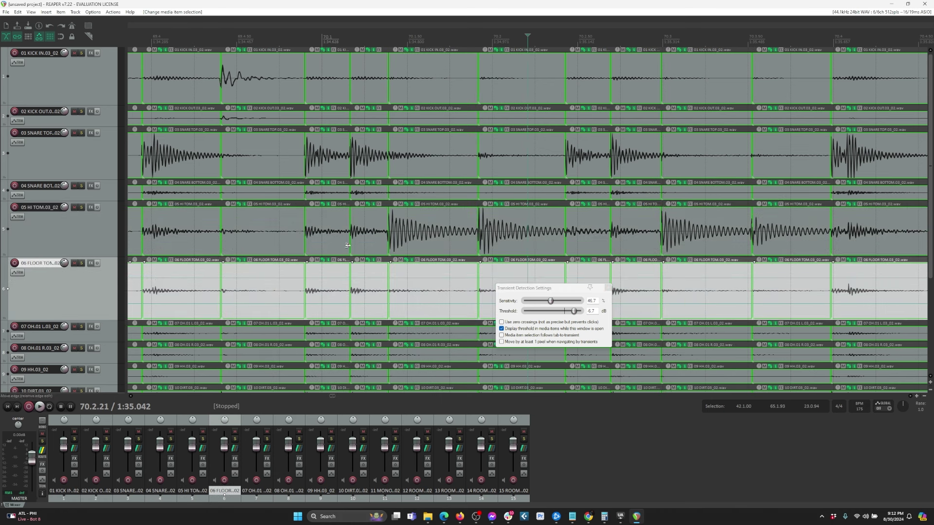
scroll(368, 285, down, 10)
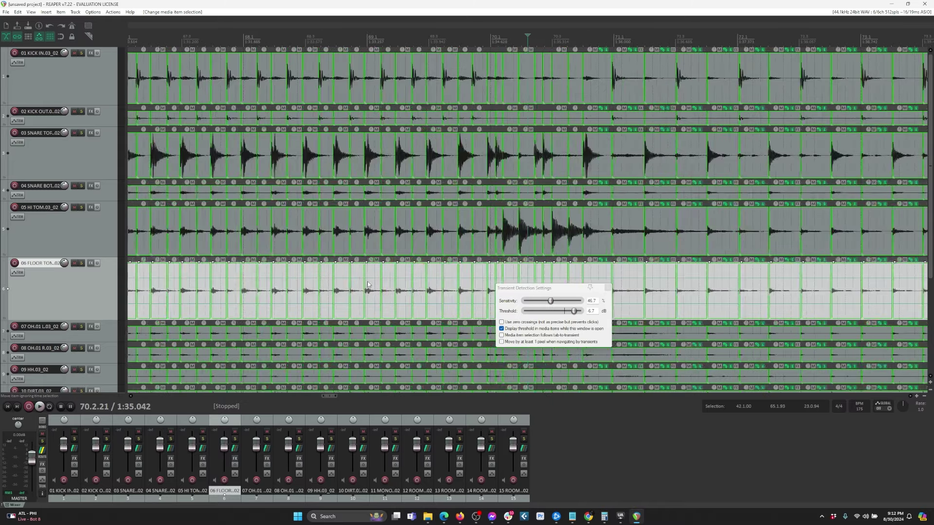
scroll(445, 283, right, 10)
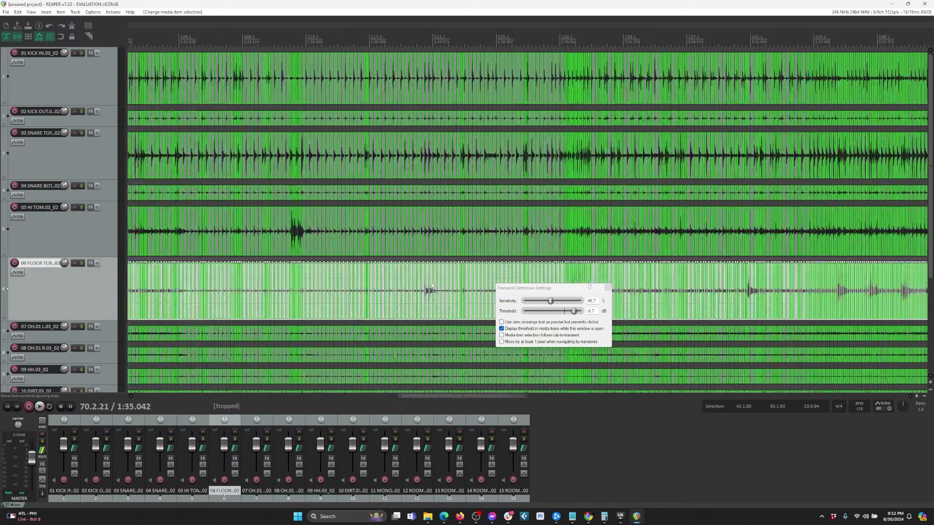
click(354, 278)
scroll(370, 292, up, 8)
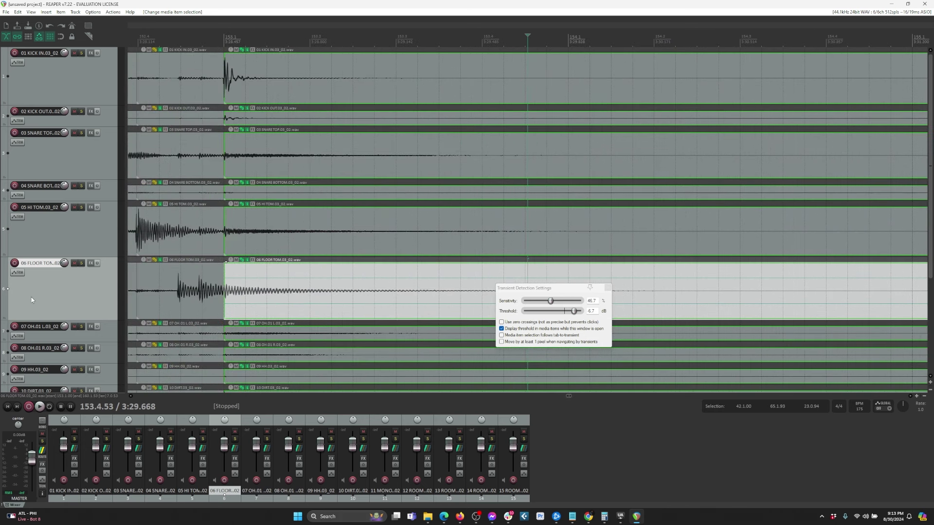
ctrl+click(168, 291)
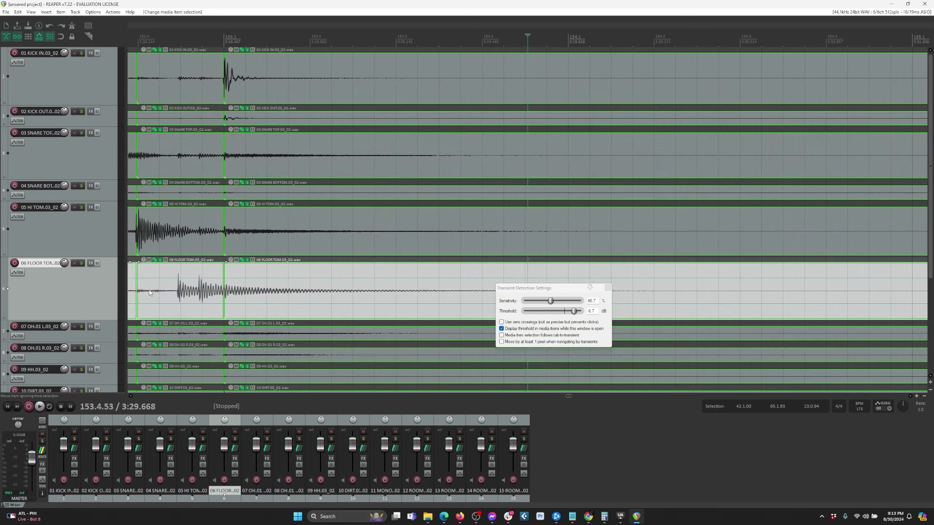
click(171, 276)
scroll(175, 291, up, 6)
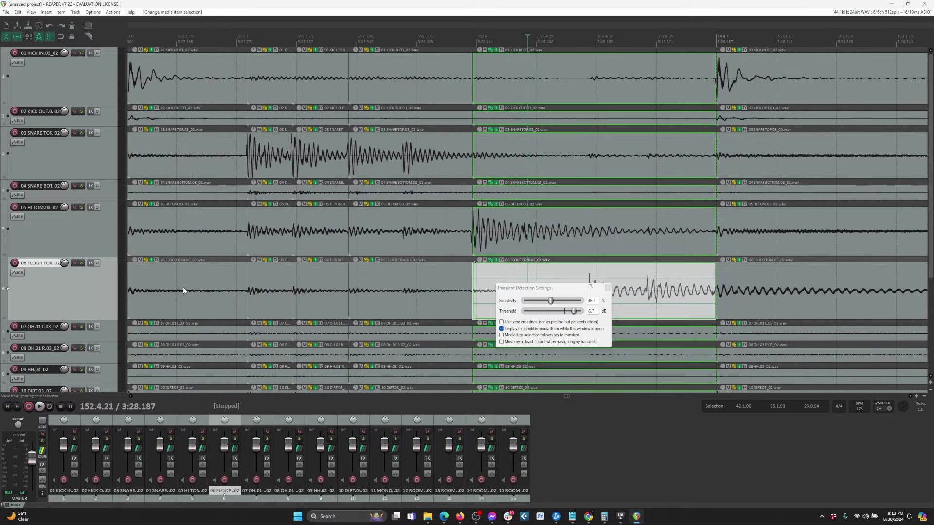
Move the Transient Detection Settings window clear of the floor tom hits and set the threshold to -9.8 dB and sensitivity to 53.8%.
drag(523, 288, 313, 148)
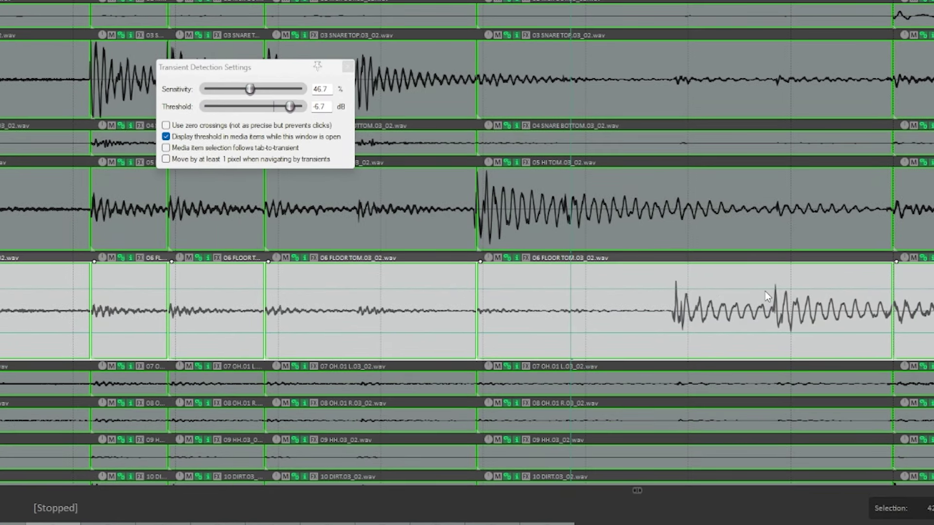
drag(290, 106, 286, 107)
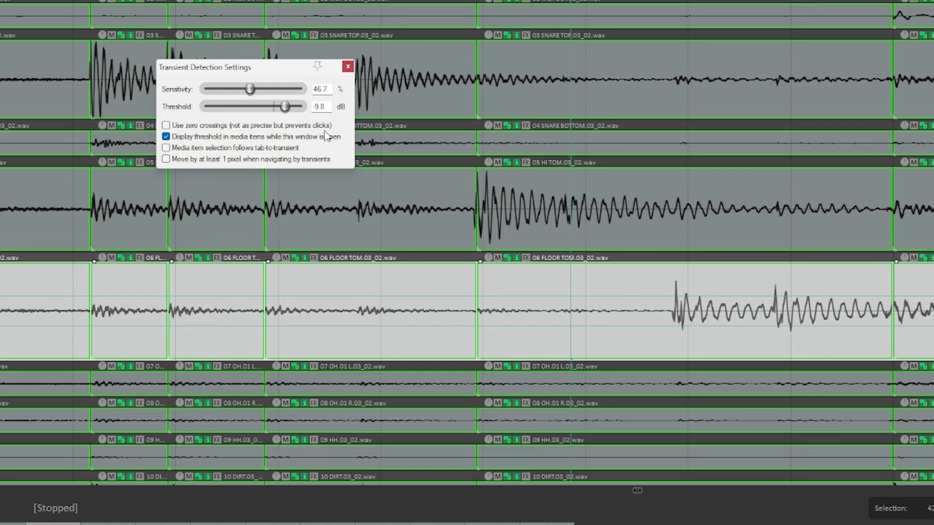
drag(250, 90, 257, 92)
Dynamically split the selected 06 FLOOR TOM items and their grouped items at the transients.
key(d)
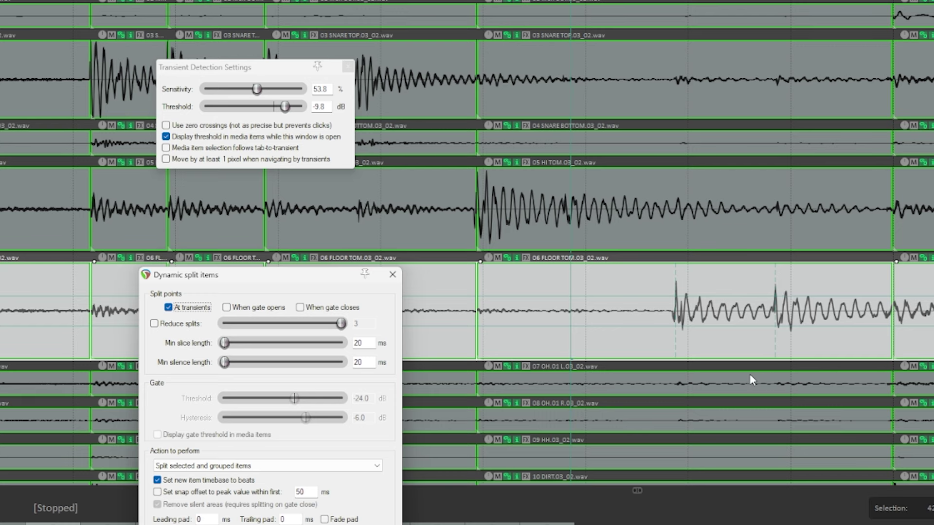
drag(245, 275, 239, 244)
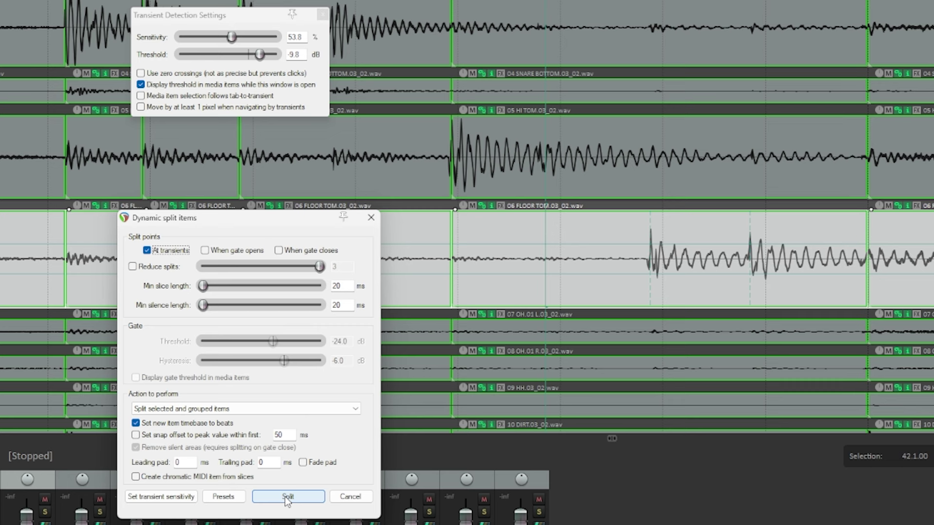
click(288, 497)
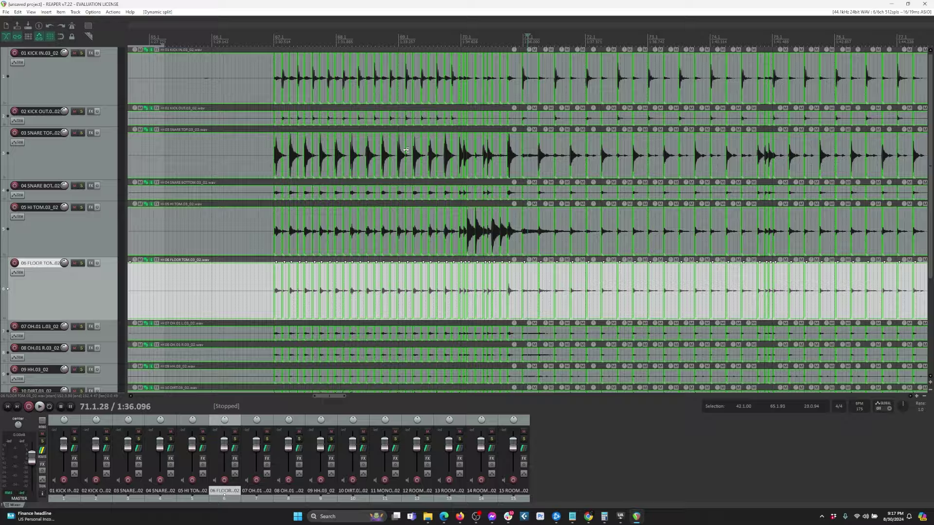
Quantize the split items' positions to 1/16 notes, moving grouped items, extending starts to overlap and shortening earlier items that overlap.
click(61, 12)
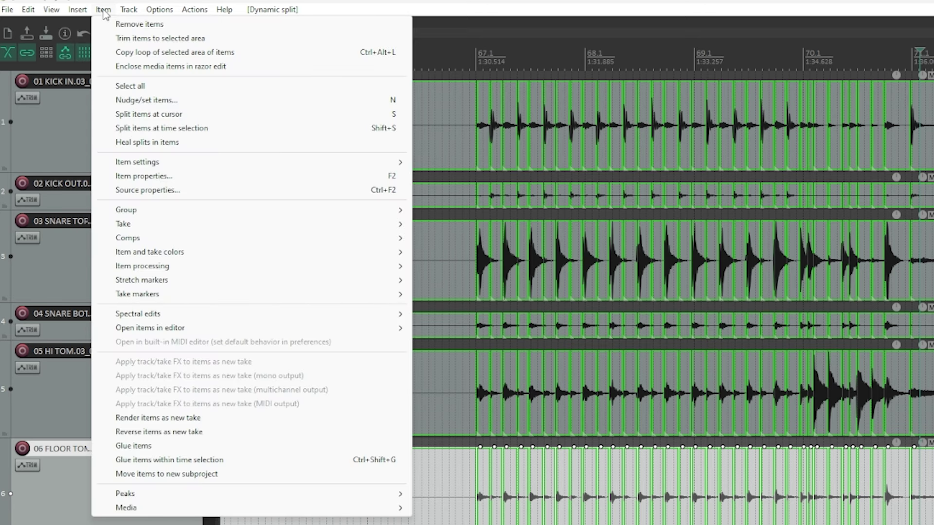
mouse_move(164, 271)
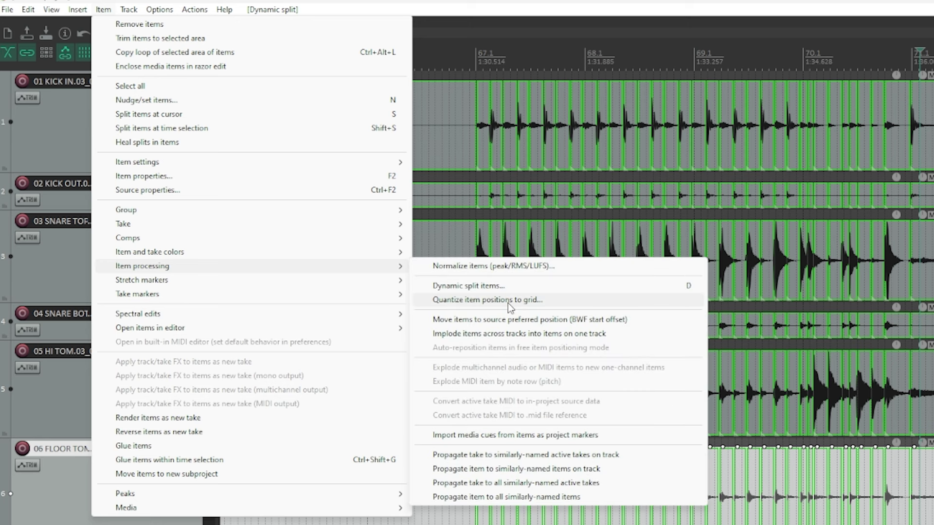
click(508, 301)
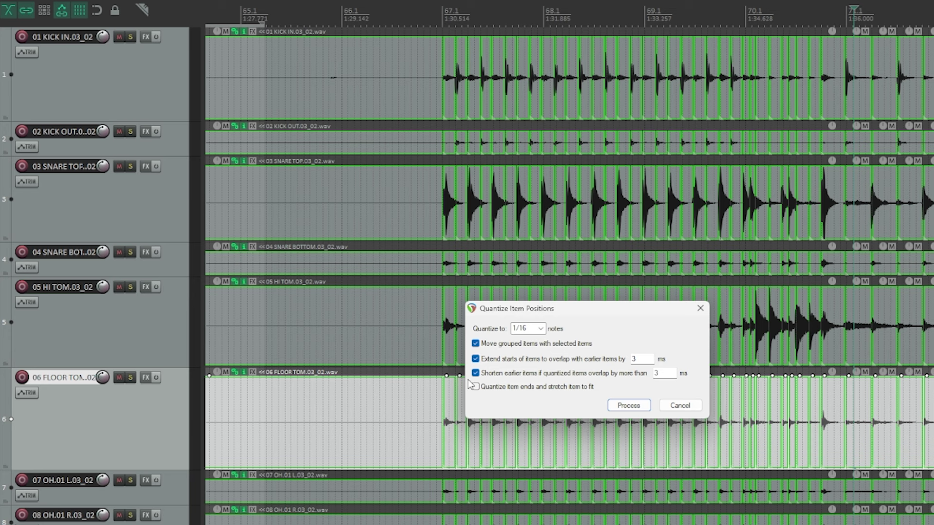
click(639, 360)
text(0)
click(663, 371)
text(0)
click(647, 360)
click(671, 374)
click(630, 406)
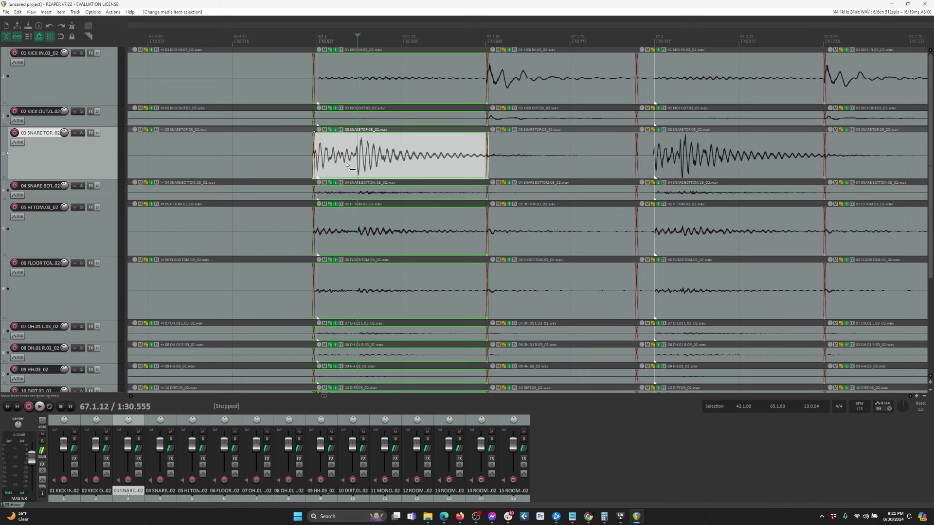
Shift the crossfade just before the 67.2 snare hit on 03 SNARE TOP slightly earlier across the grouped items.
scroll(346, 160, left, 1)
scroll(348, 160, right, 4)
scroll(347, 159, right, 2)
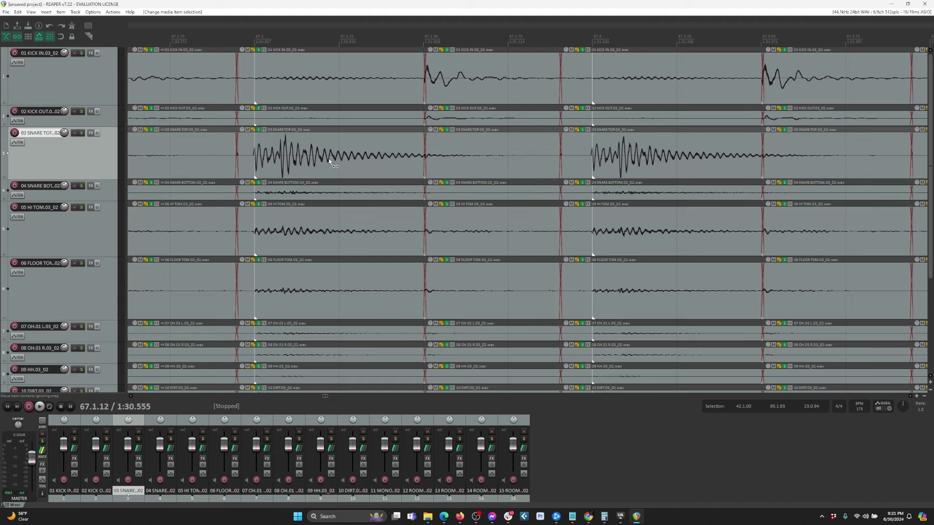
click(235, 152)
scroll(287, 161, up, 5)
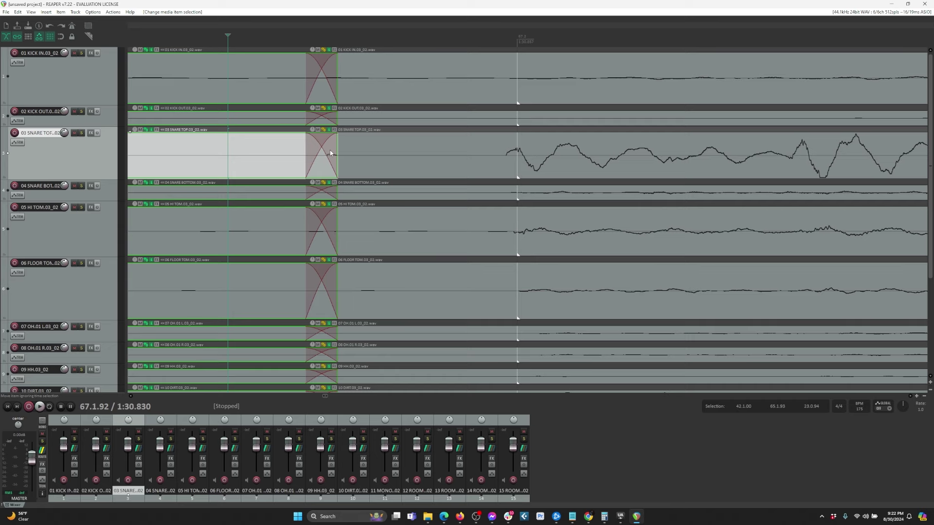
mouse_move(321, 150)
mouse_down()
mouse_move(301, 152)
mouse_move(317, 154)
mouse_up()
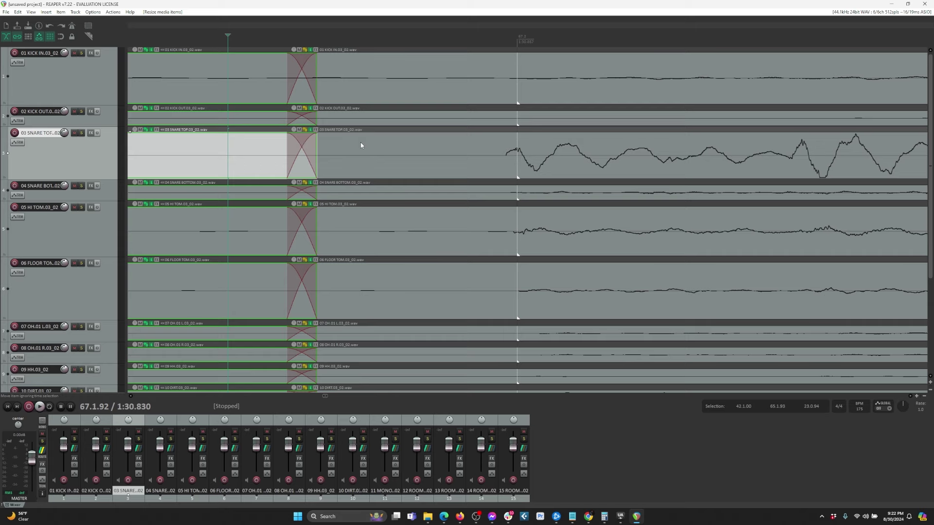
Extend the grouped slices' start before the 67.3 snare hit earlier and shorten their crossfade from its end.
scroll(443, 154, up, 5)
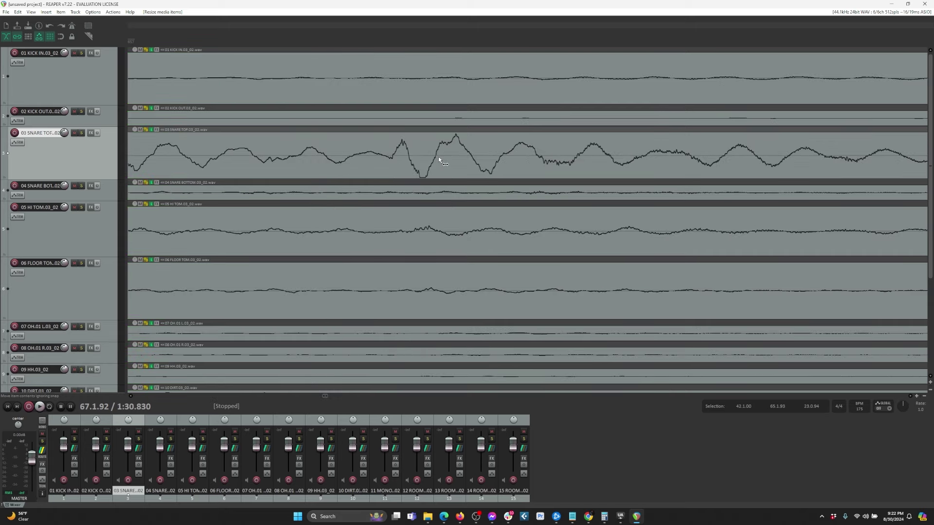
click(439, 157)
scroll(439, 157, down, 4)
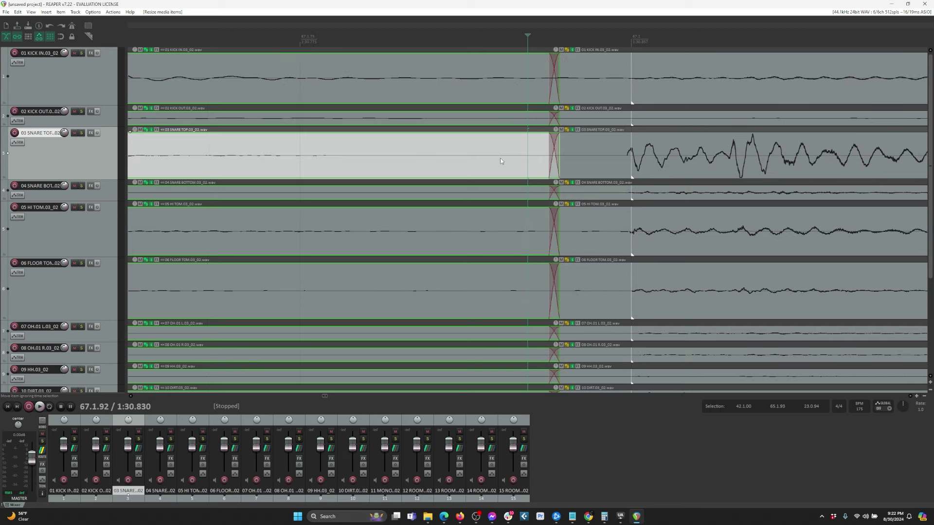
scroll(500, 161, right, 10)
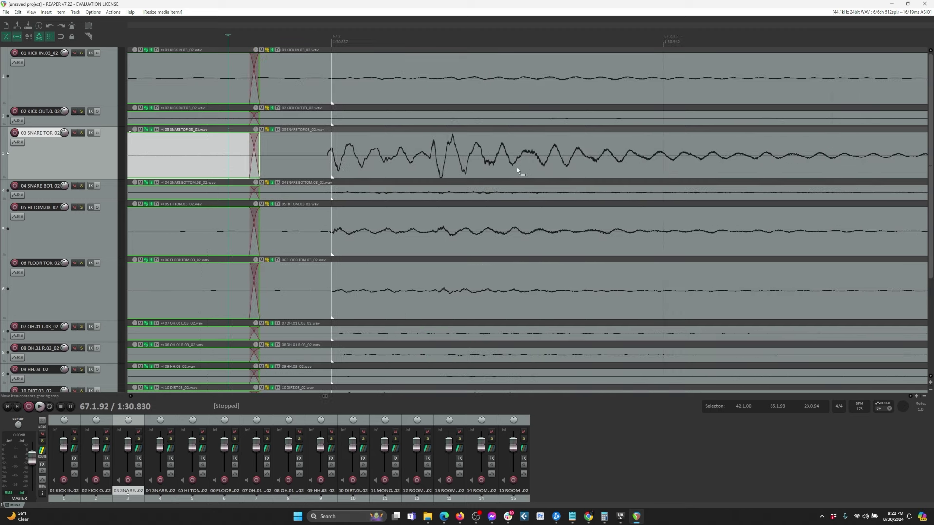
scroll(404, 166, right, 5)
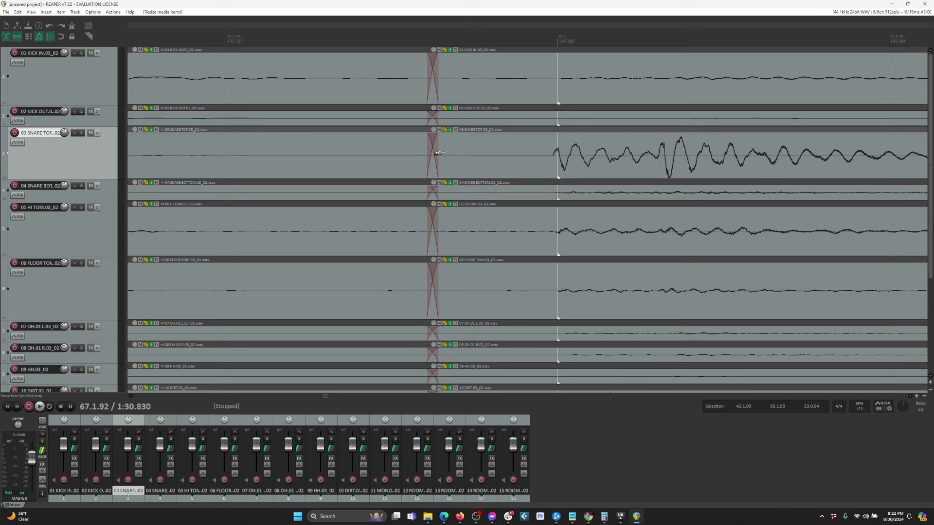
click(452, 160)
scroll(455, 162, up, 8)
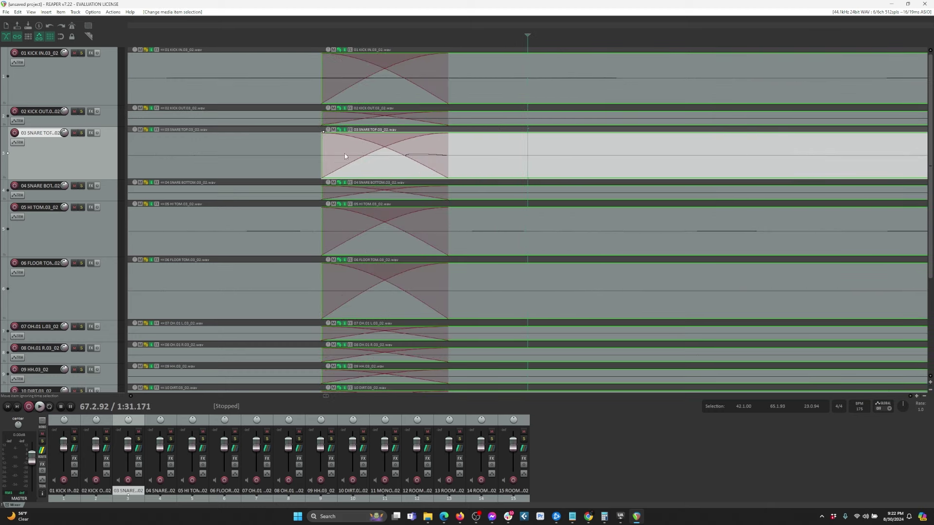
drag(321, 156, 298, 155)
drag(444, 158, 374, 157)
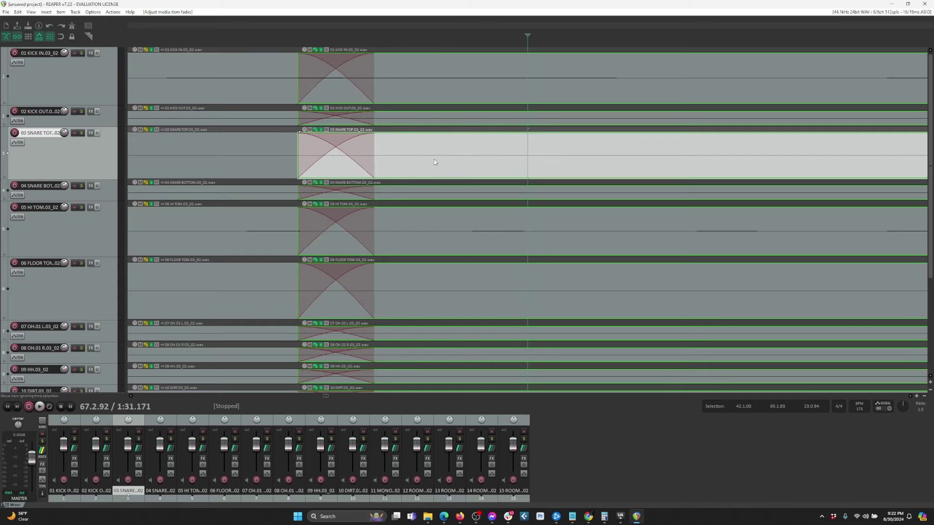
Select the 03 SNARE TOP slice at 68.1 and extend its start earlier, pulling the crossfade's end back as well.
scroll(434, 161, up, 5)
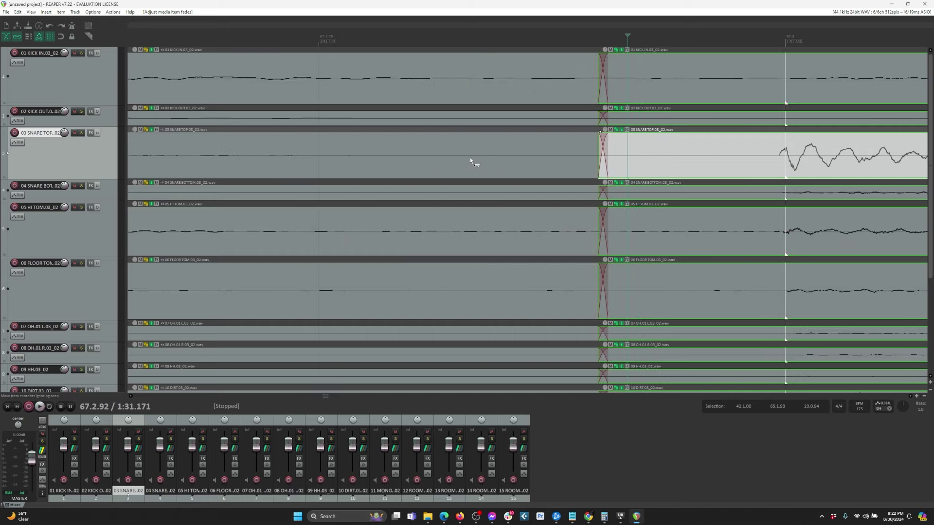
scroll(470, 158, up, 3)
scroll(463, 165, down, 4)
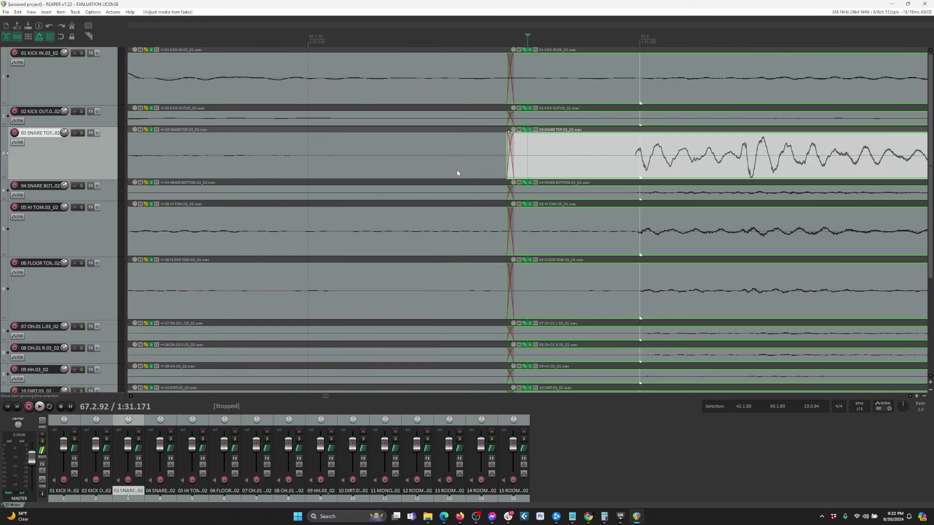
scroll(457, 170, down, 3)
scroll(489, 161, right, 8)
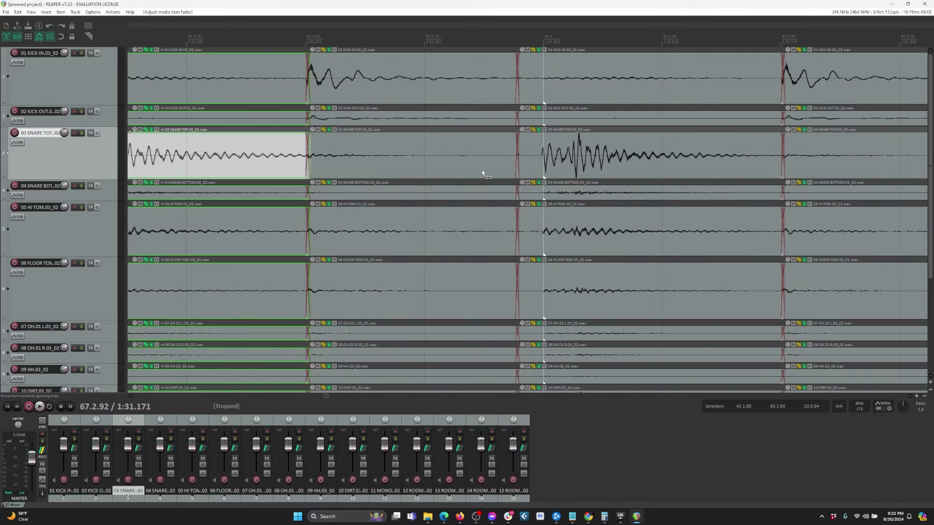
scroll(485, 175, right, 3)
click(425, 160)
key(ctrl+z)
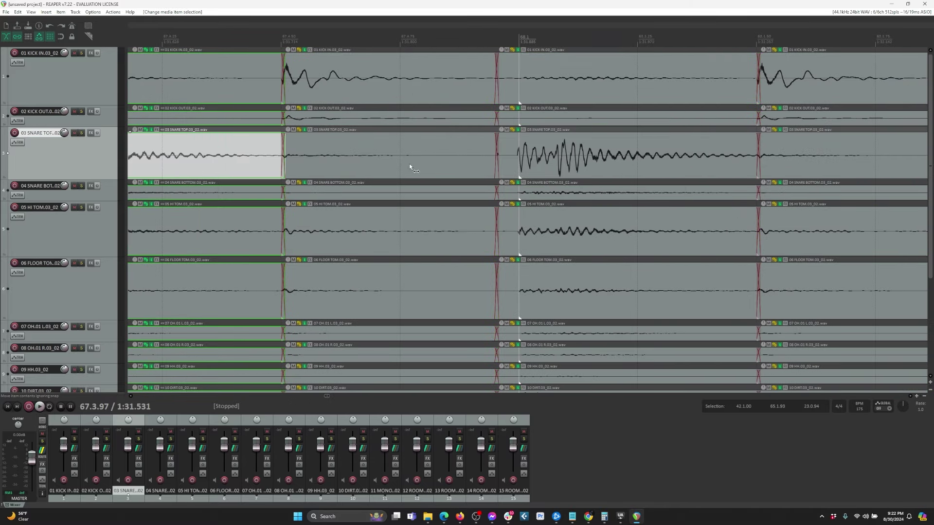
scroll(409, 163, left, 3)
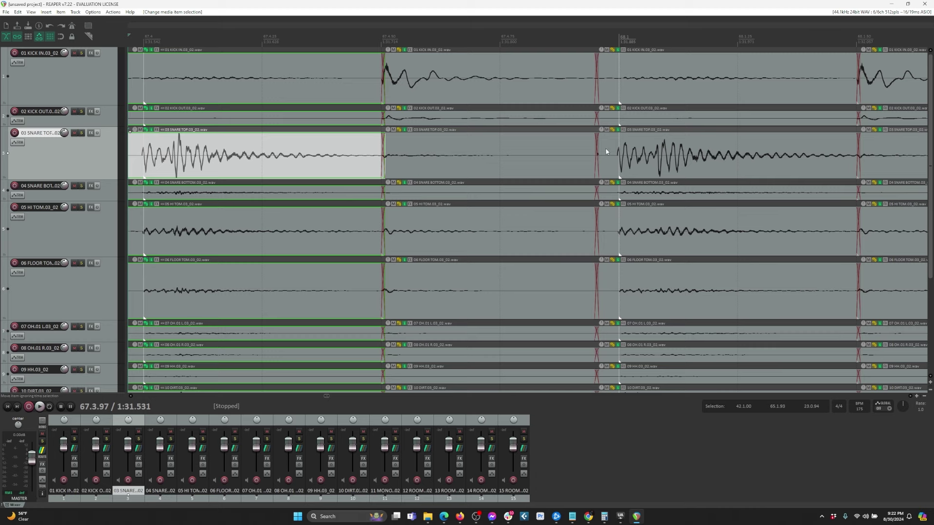
click(606, 151)
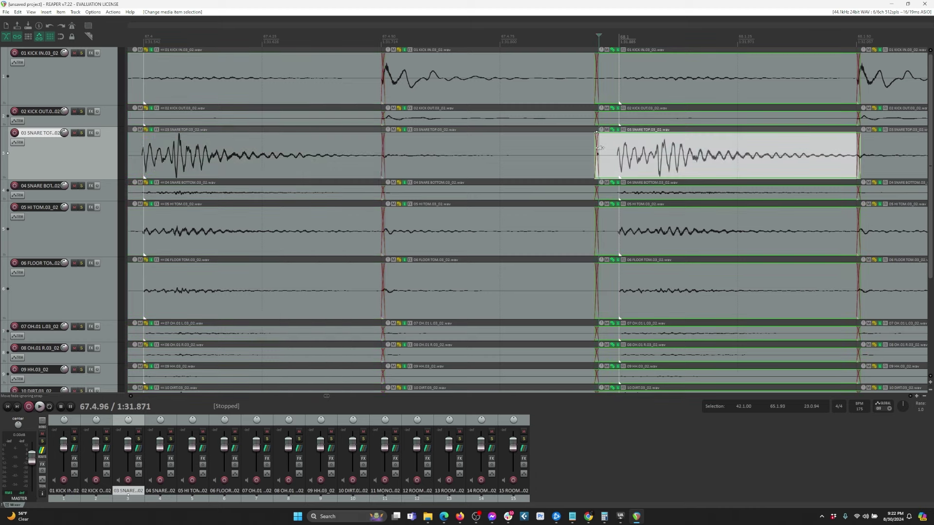
scroll(582, 162, up, 5)
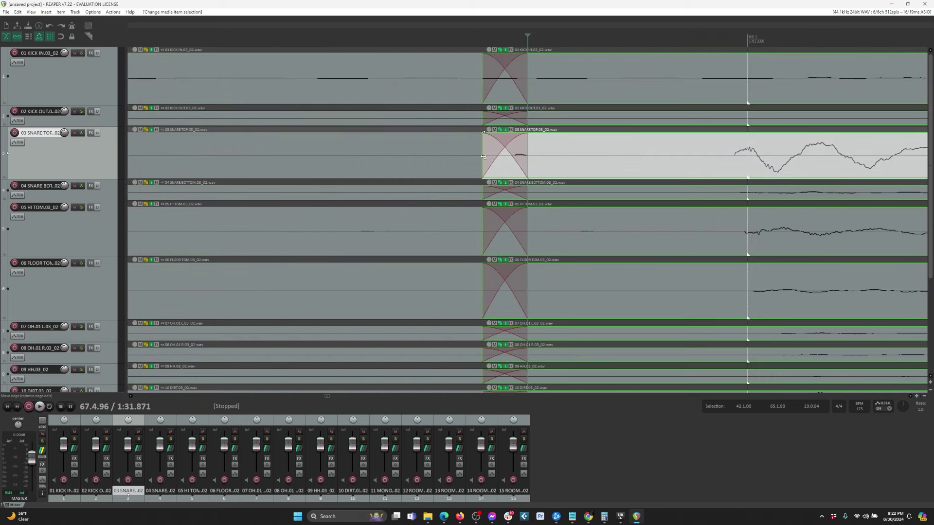
drag(483, 157, 448, 156)
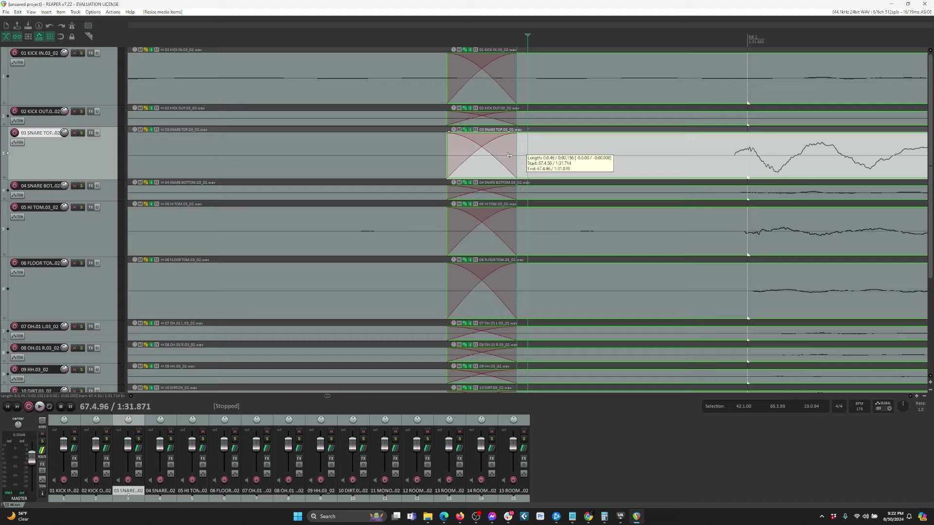
Extend the start of the grouped 03 SNARE TOP slice before the 68.2 hit earlier, widening its crossfade.
scroll(515, 142, down, 5)
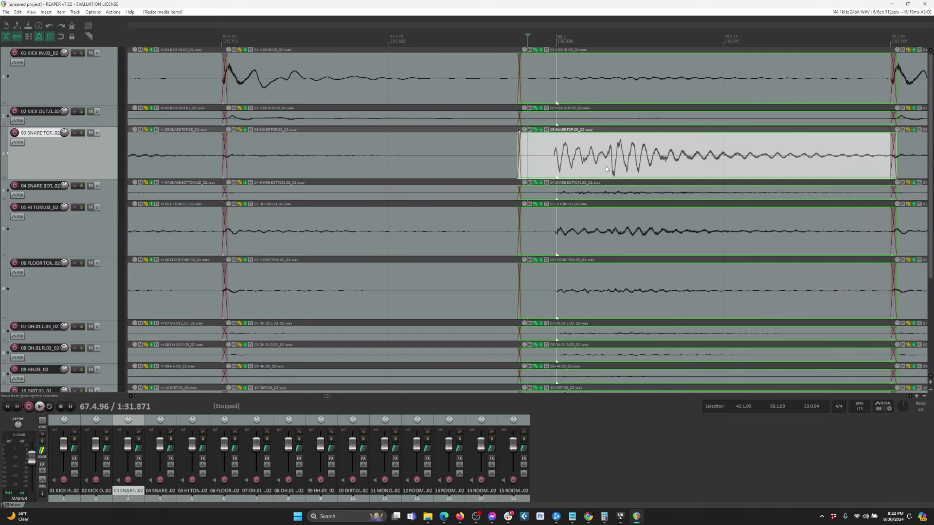
scroll(585, 165, right, 5)
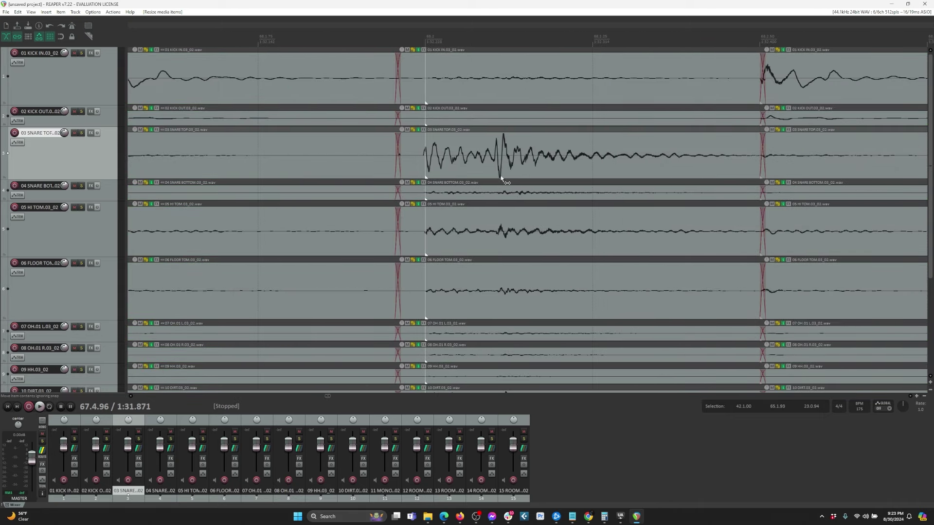
click(410, 169)
scroll(403, 167, up, 6)
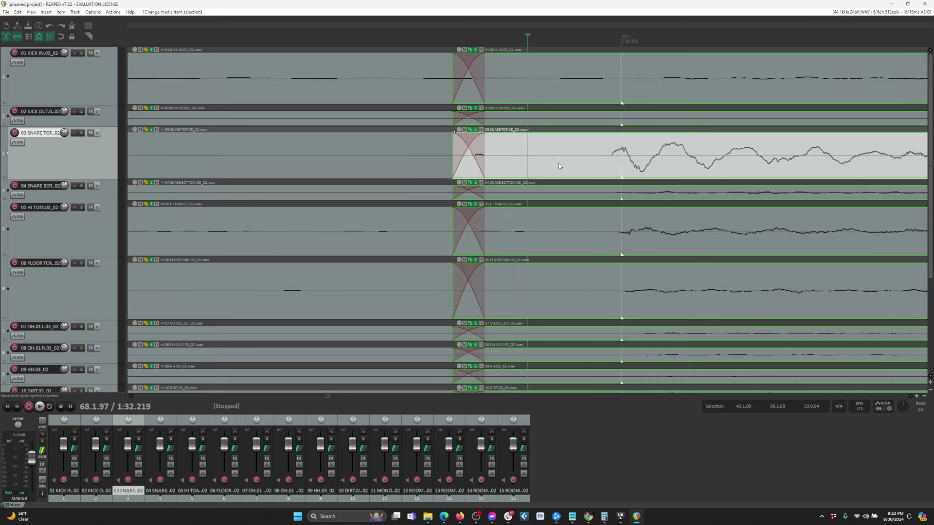
mouse_move(458, 159)
mouse_down()
mouse_move(482, 155)
mouse_move(440, 156)
mouse_up()
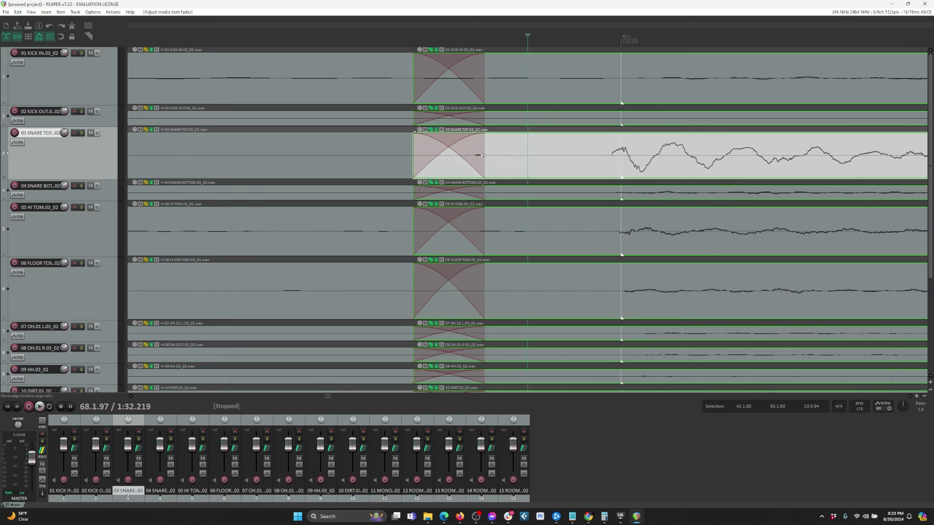
Select all items and extend the slice starts earlier at the crossfade just before the 69.1 snare hit.
scroll(501, 158, down, 6)
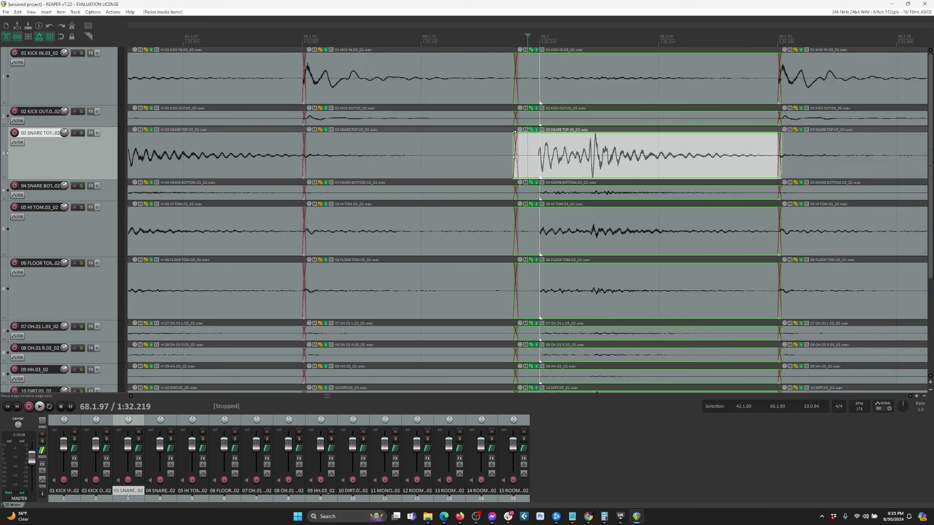
scroll(514, 165, right, 10)
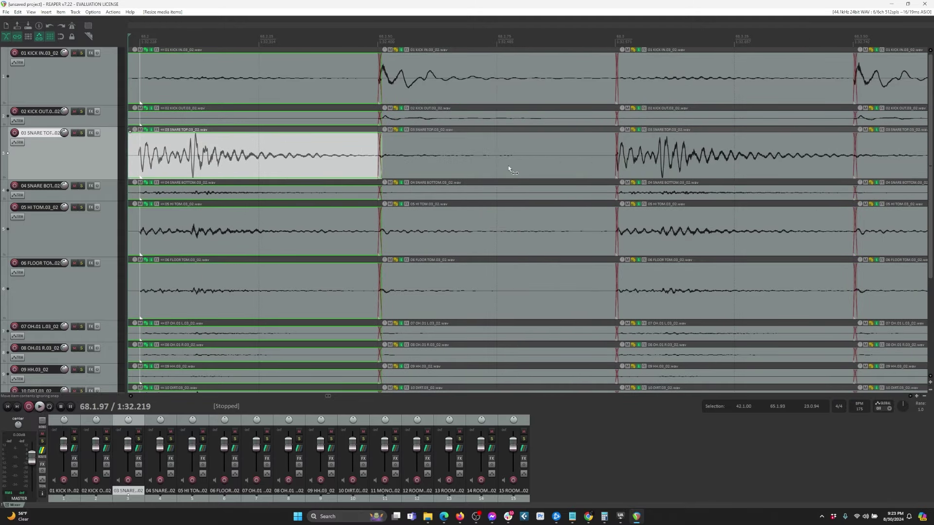
scroll(509, 170, left, 4)
key(ctrl+a)
scroll(507, 171, up, 4)
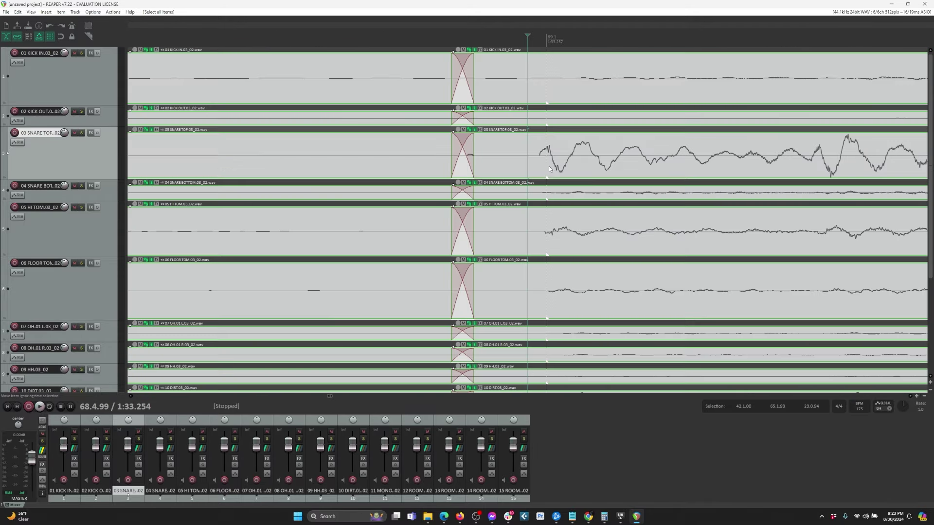
scroll(506, 172, up, 2)
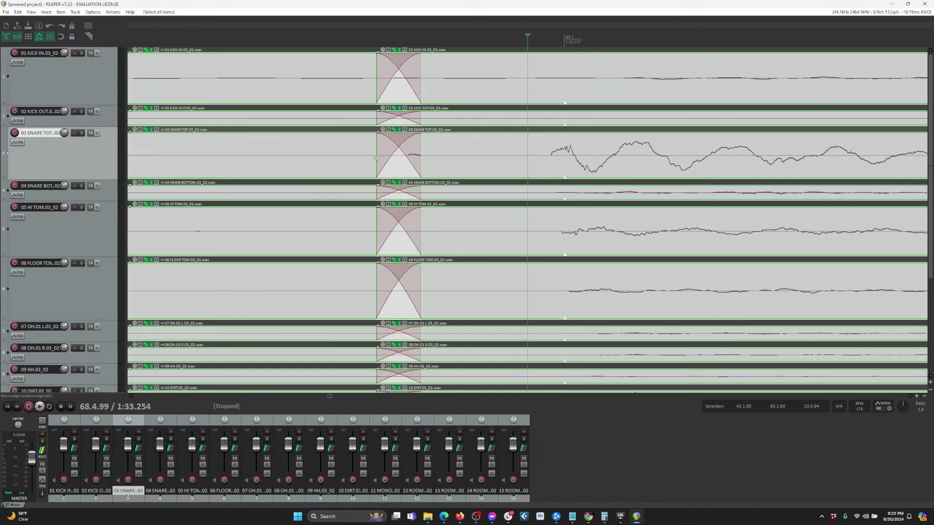
drag(375, 158, 322, 158)
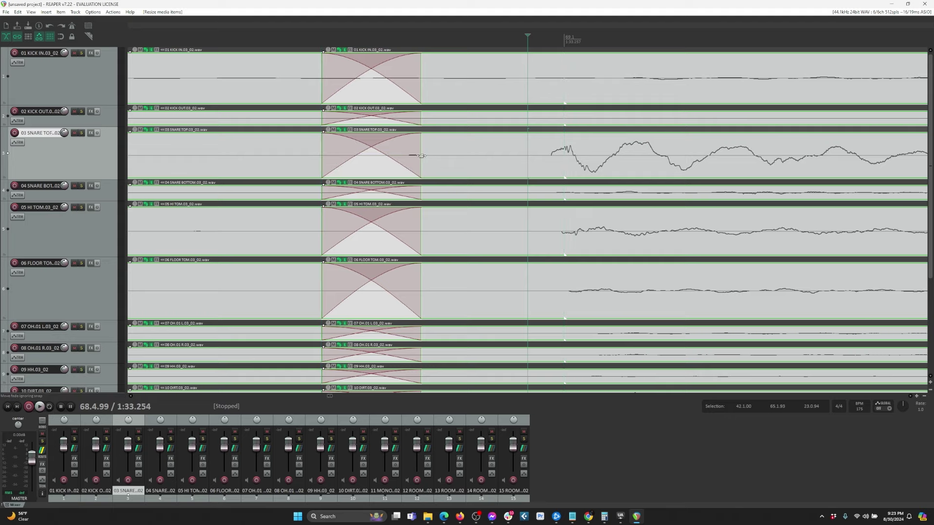
Shorten the crossfade just before the 69.1 snare hit on all selected items by pulling its end back.
drag(421, 156, 345, 160)
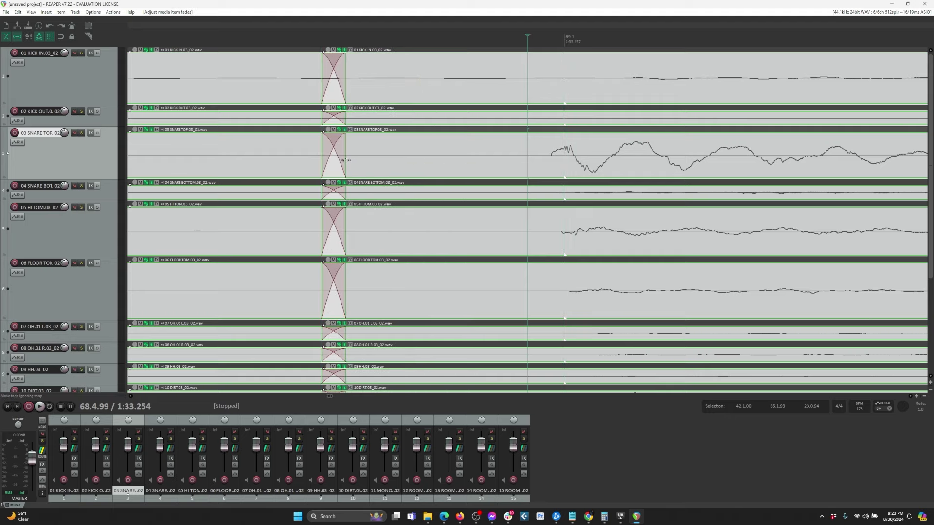
scroll(395, 150, down, 4)
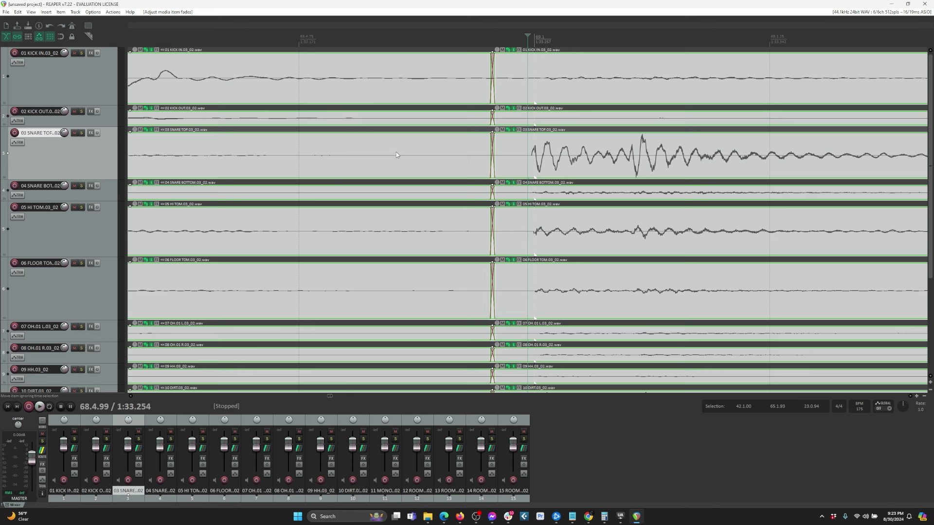
scroll(397, 153, down, 2)
Extend the selected slices' starts earlier at the crossfade just before the 69.2 snare hit.
scroll(454, 165, right, 6)
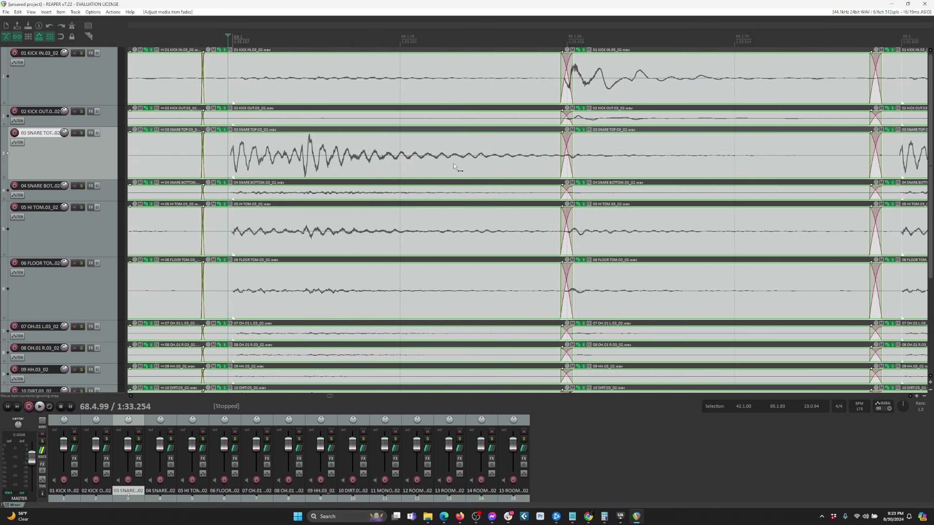
scroll(454, 162, right, 10)
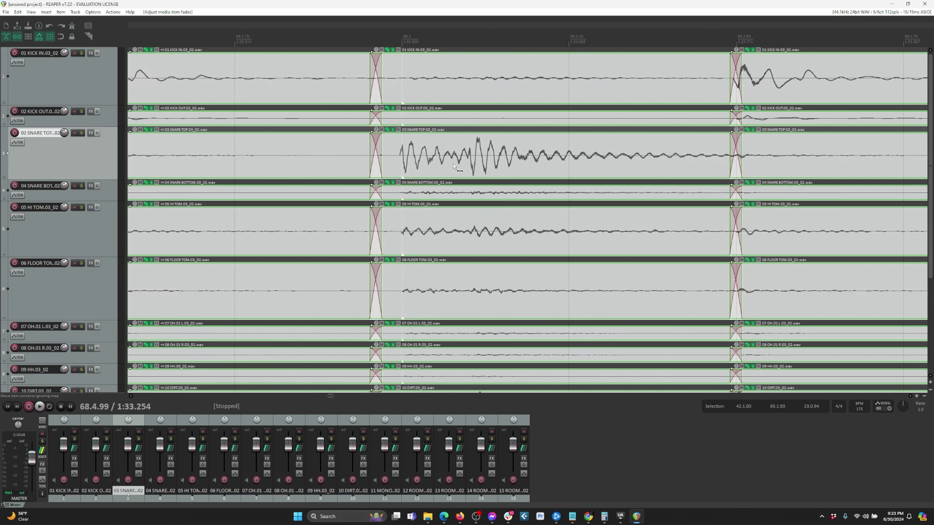
mouse_move(371, 156)
mouse_down()
mouse_move(352, 157)
mouse_move(365, 156)
mouse_up()
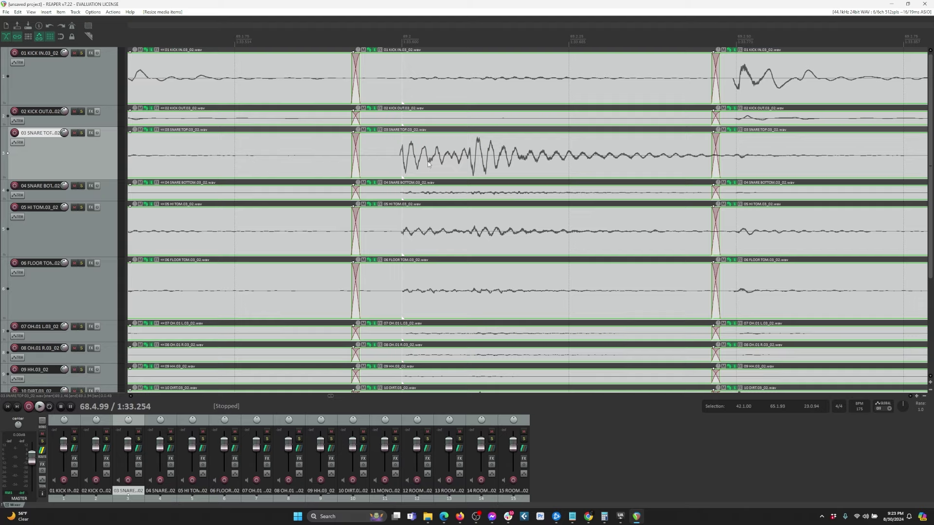
Check the crossfade placement ahead of each transient from 69.2 through 70.2 on all drum tracks.
scroll(417, 157, right, 5)
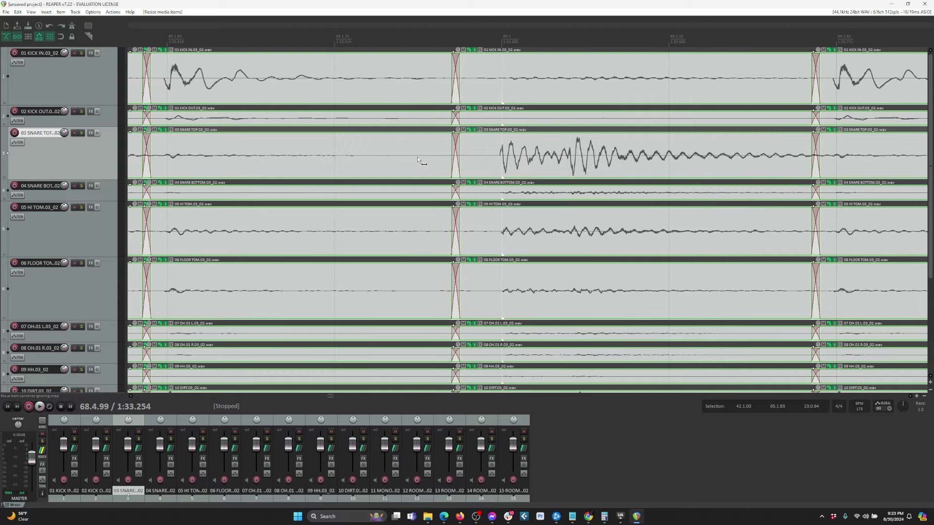
scroll(414, 164, right, 4)
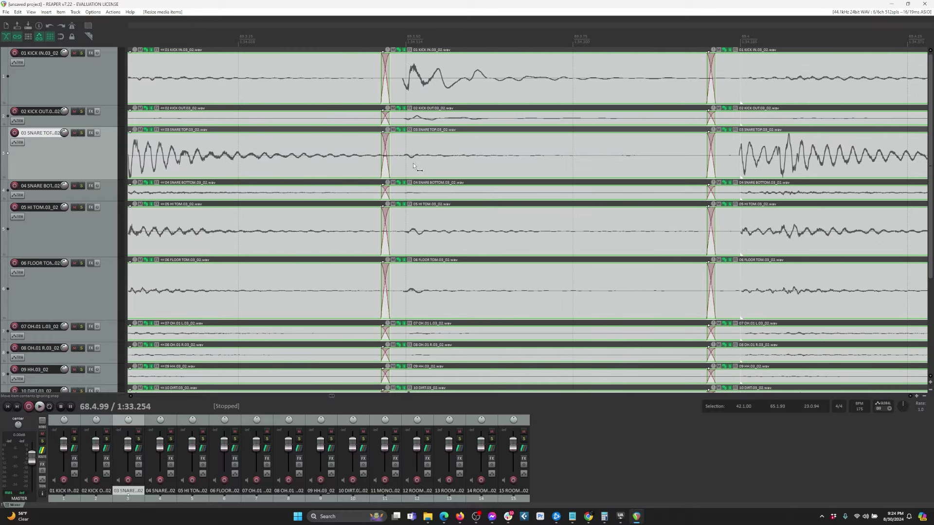
scroll(414, 165, right, 2)
scroll(414, 164, right, 6)
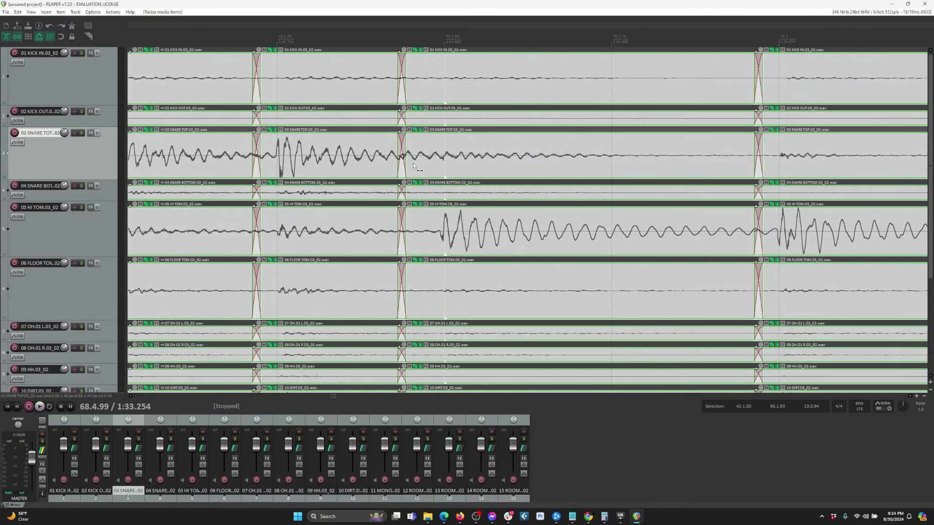
scroll(413, 166, right, 4)
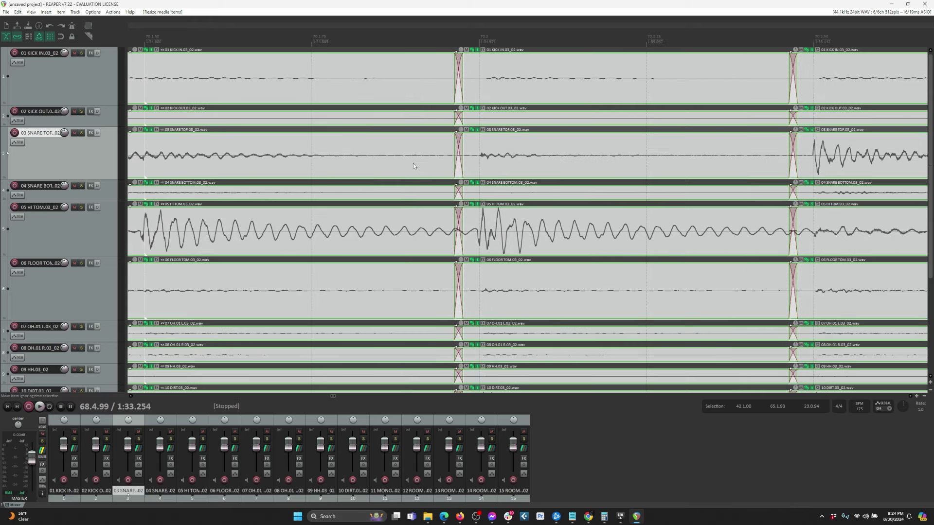
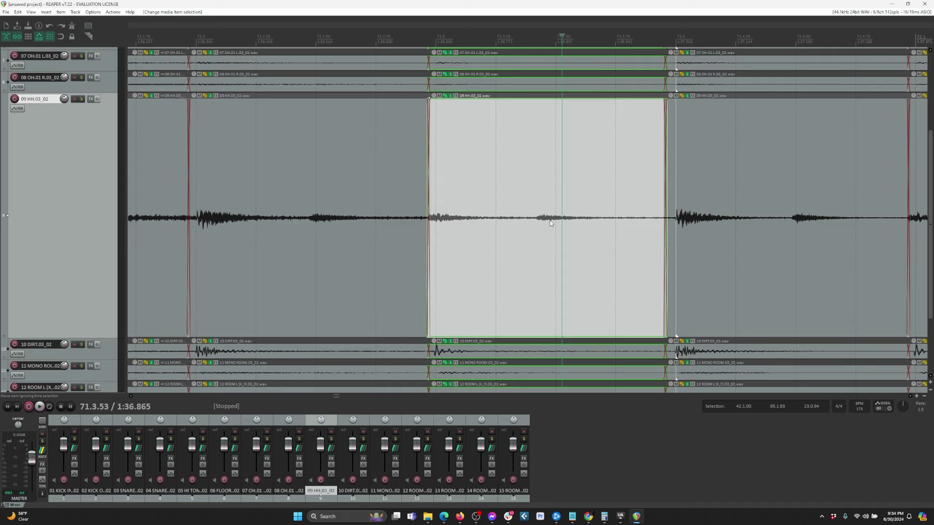
Try splitting the grouped 09 HH slice at 71.2.44, inspect the fades at the cut, and undo the split.
click(302, 177)
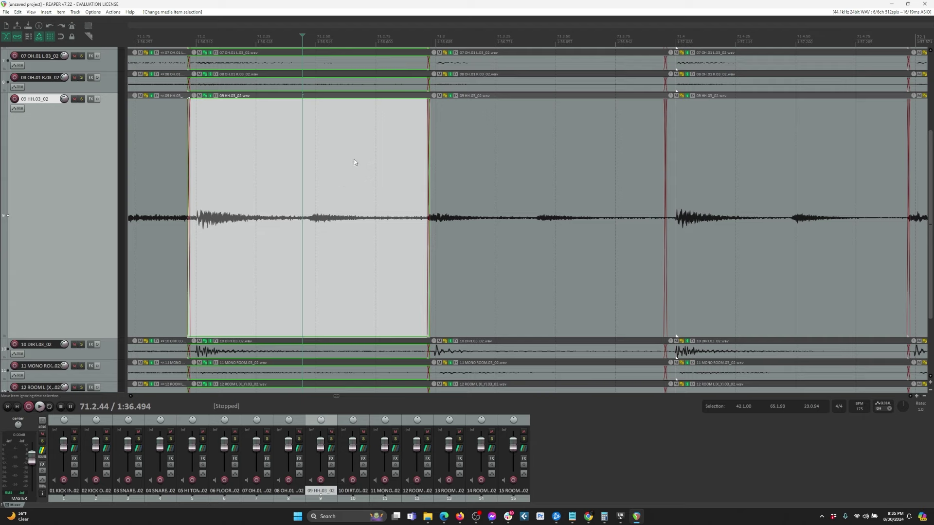
key(s)
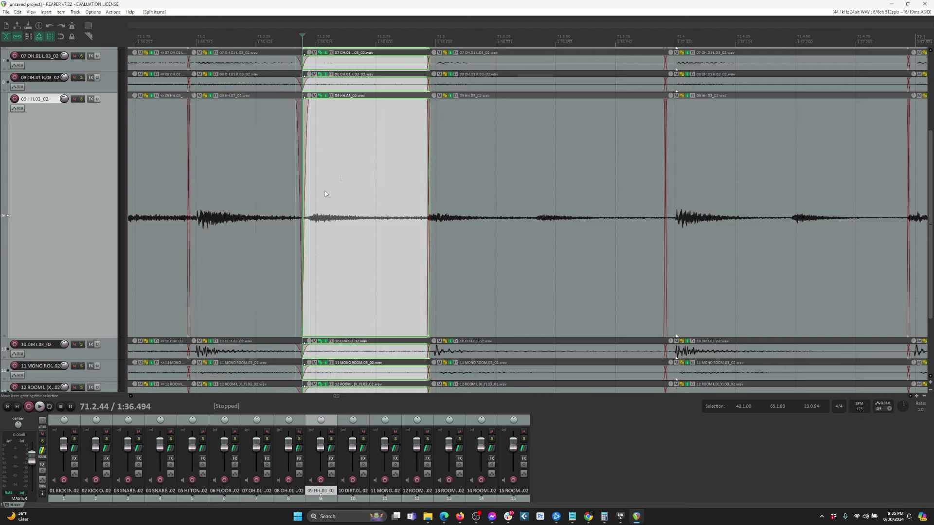
scroll(302, 203, up, 8)
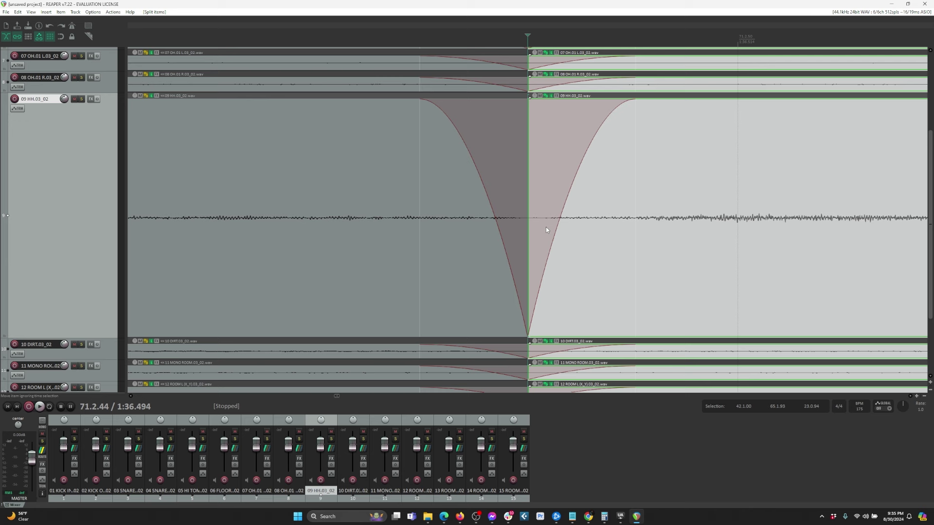
scroll(544, 229, down, 5)
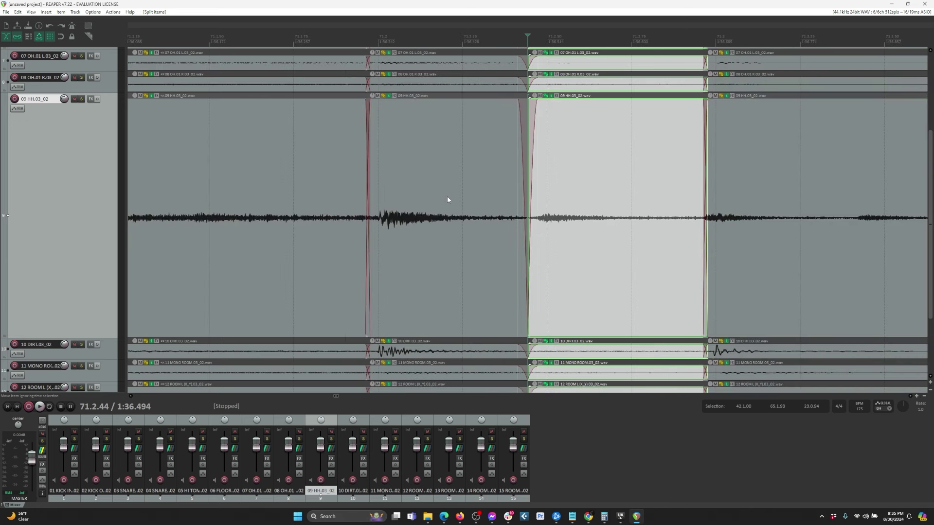
key(ctrl+z)
scroll(544, 214, down, 3)
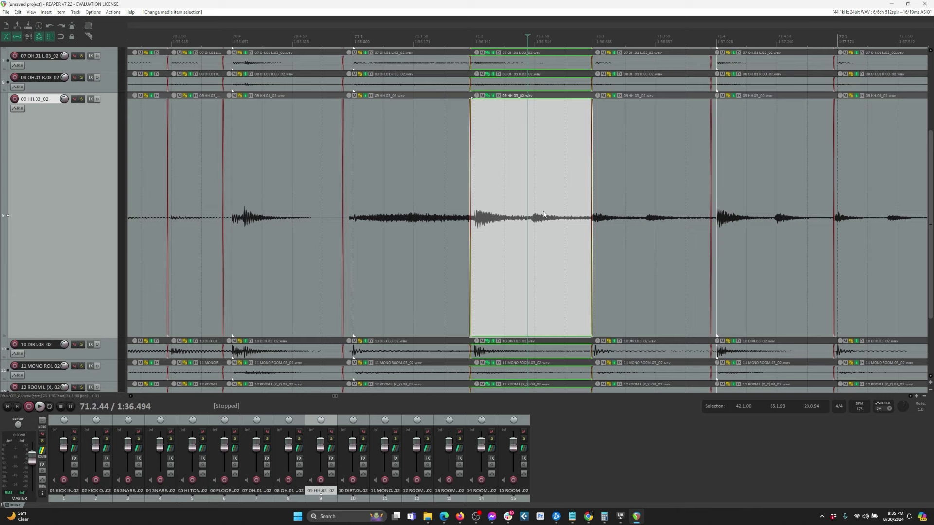
Open the preferences at the Item Fade Defaults page.
click(5, 12)
mouse_move(31, 12)
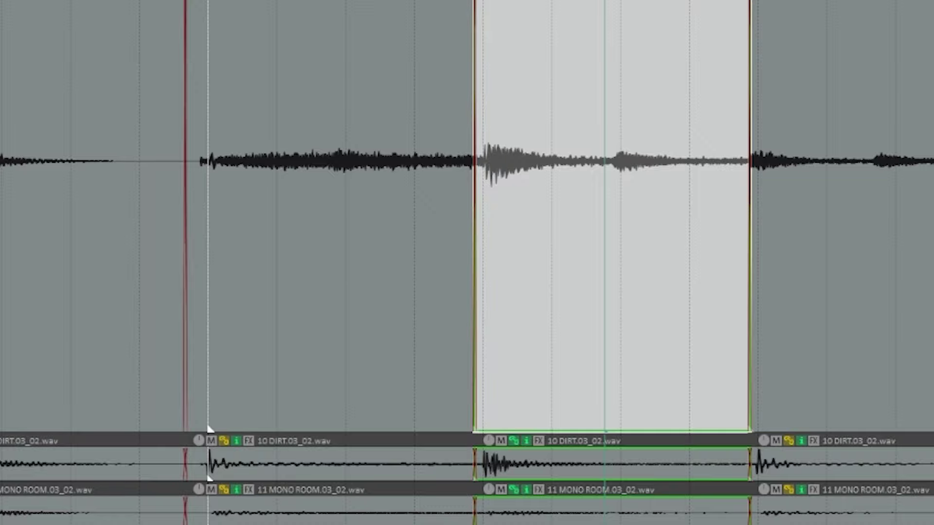
key(ctrl+p)
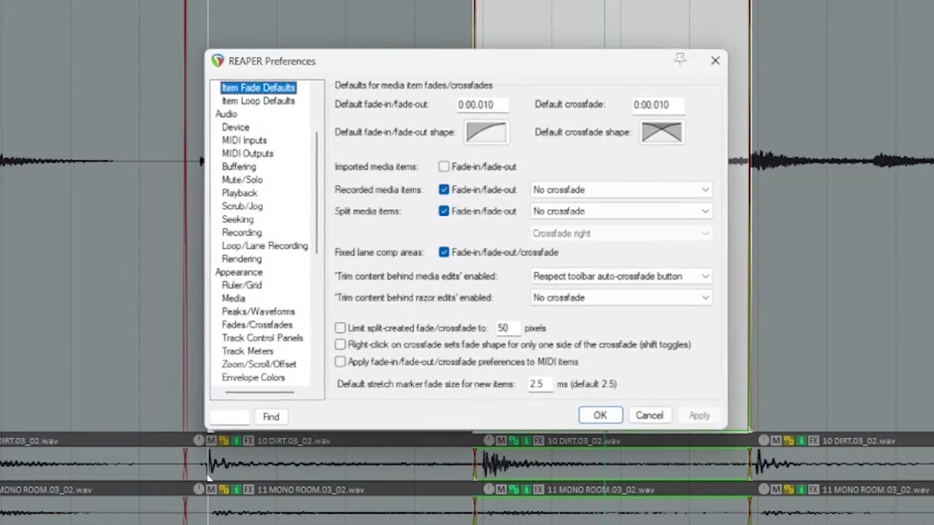
drag(393, 65, 345, 47)
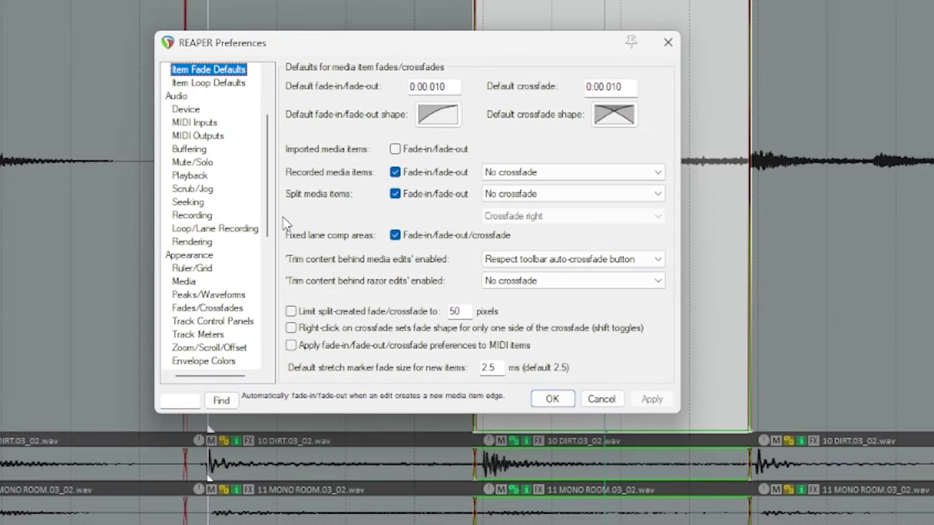
scroll(268, 146, up, 3)
scroll(210, 292, down, 5)
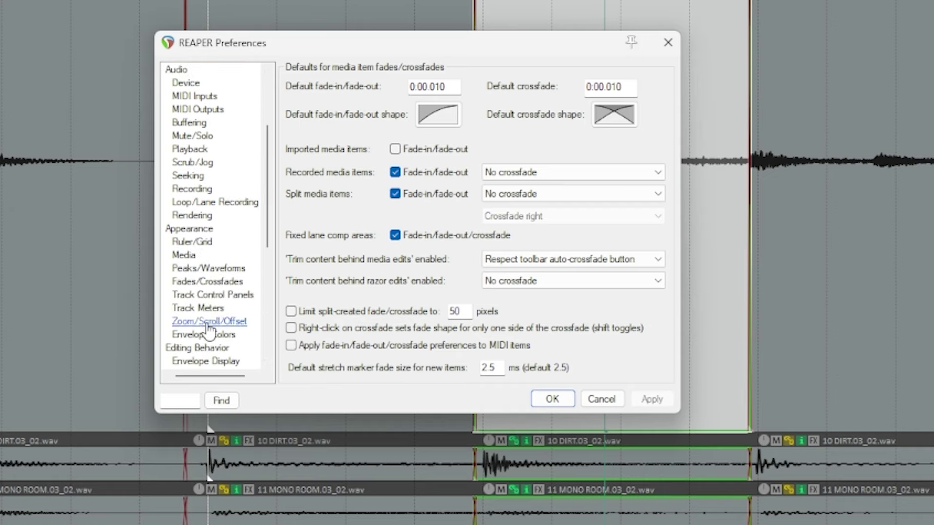
scroll(210, 341, up, 5)
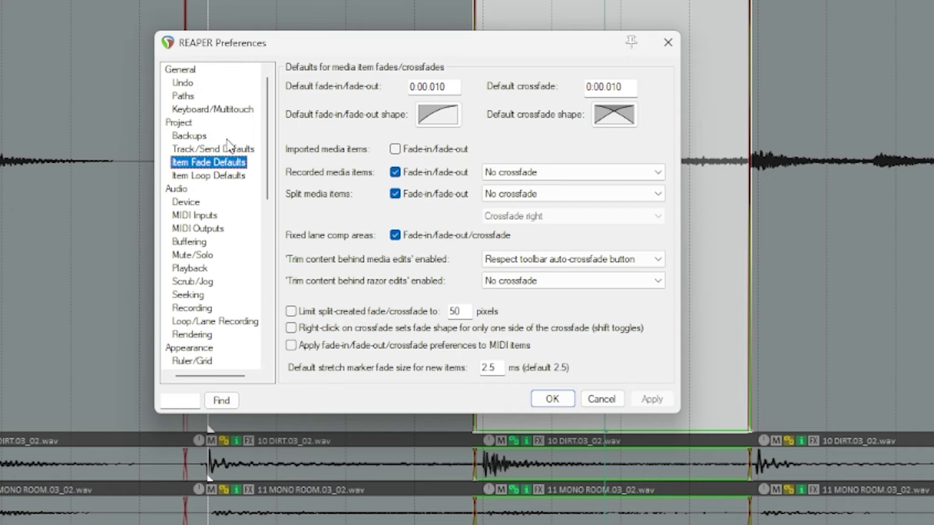
click(183, 113)
click(224, 165)
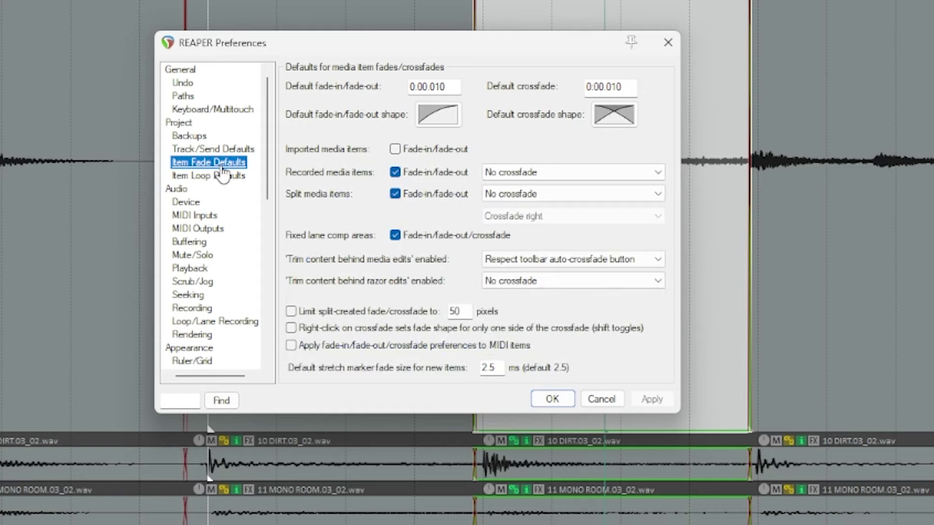
Set both the default fade-in/fade-out length and the default crossfade length to 0:00.003 and apply the changes.
click(446, 86)
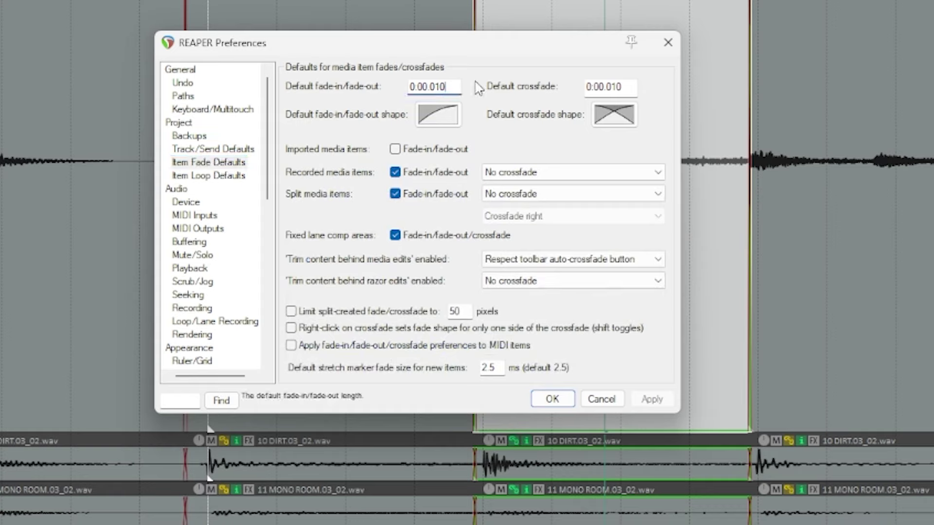
key(shift+Left)
key(shift+Left)
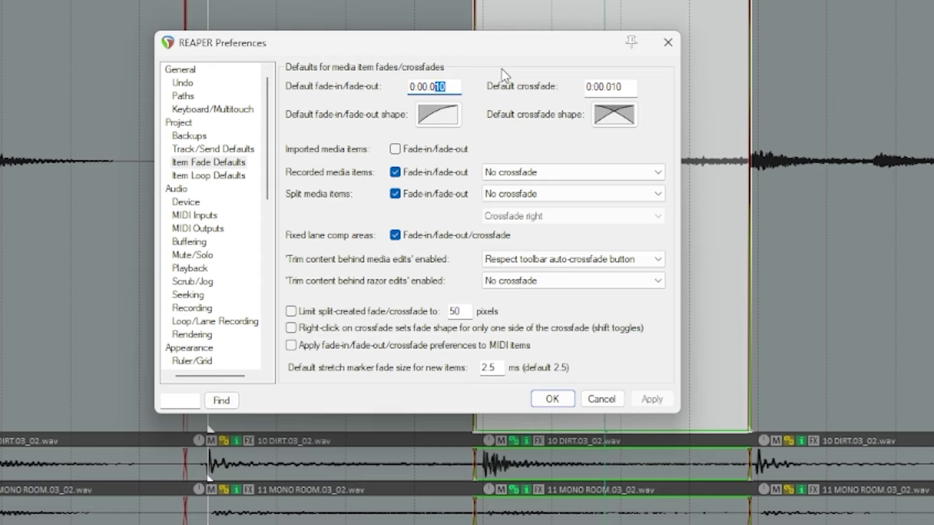
text(03)
click(628, 86)
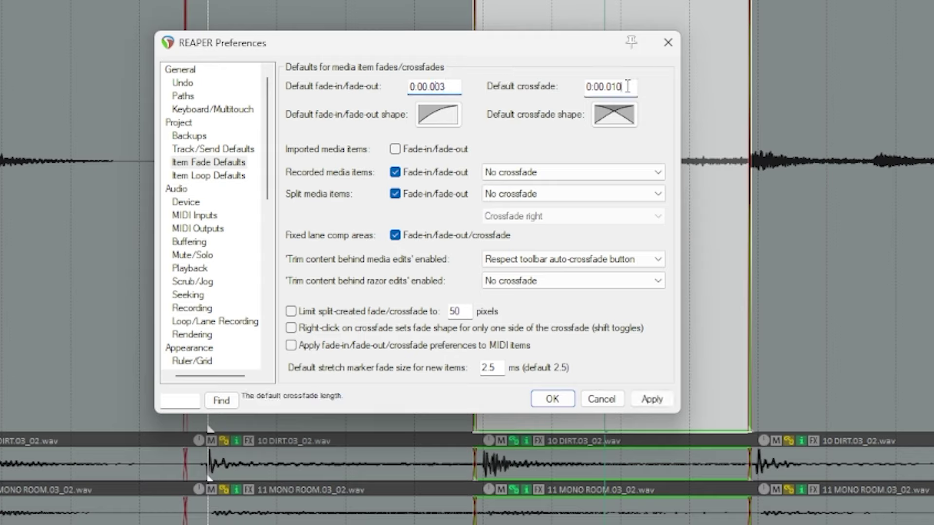
key(shift+Left)
key(shift+Left)
text(03)
key(Return)
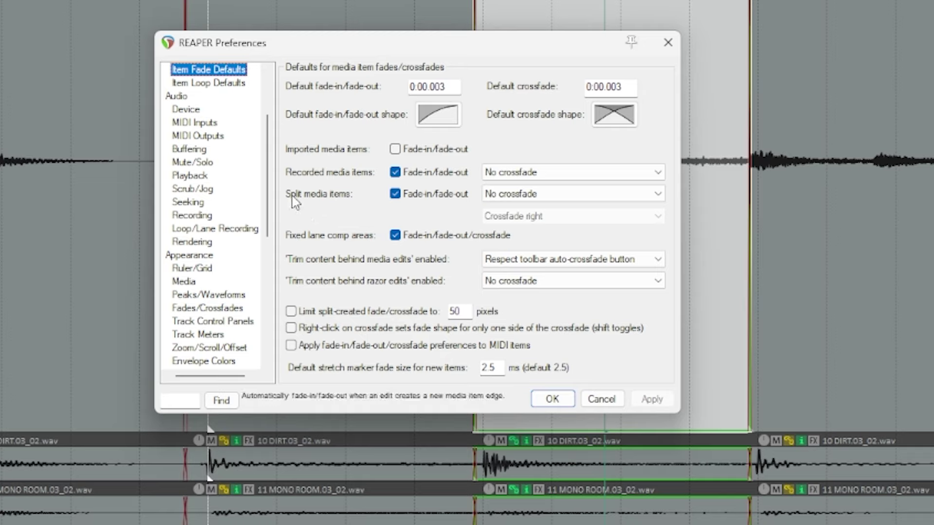
Set split media items to Overlap and crossfade and confirm the preferences.
click(524, 196)
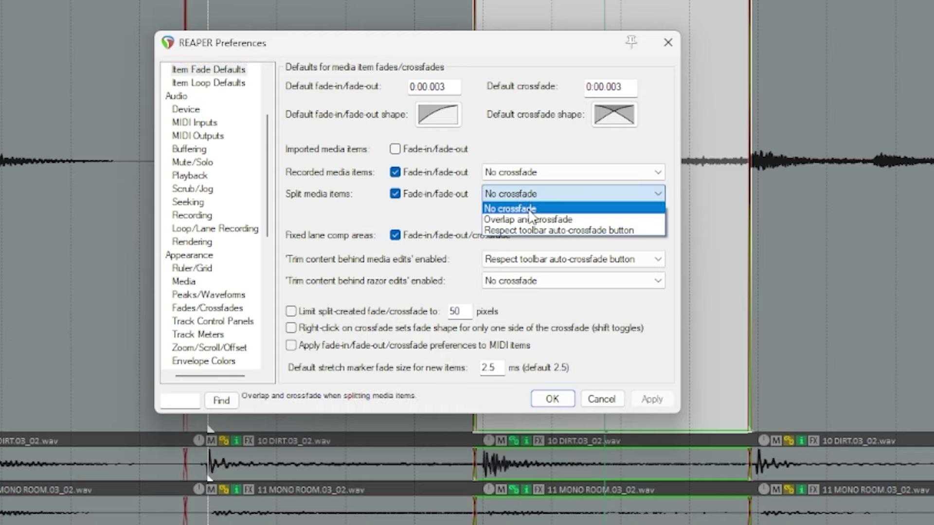
click(528, 220)
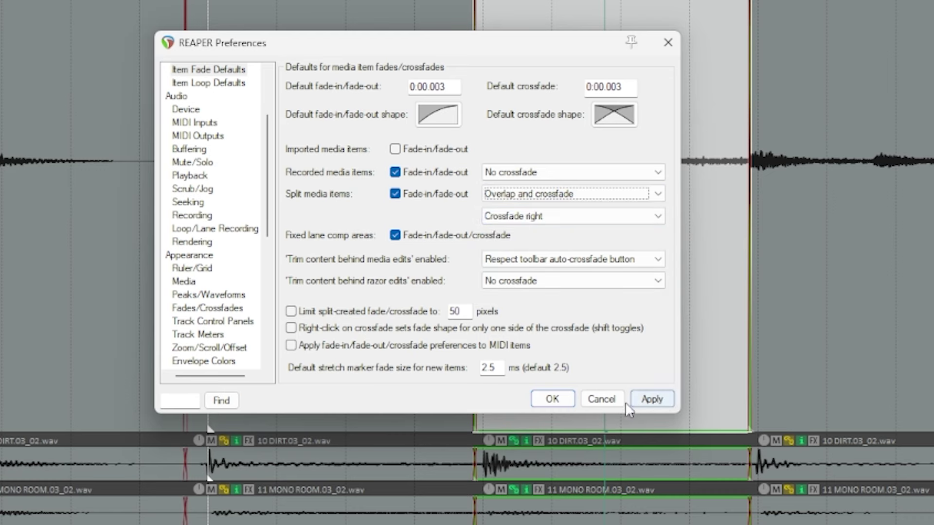
click(552, 399)
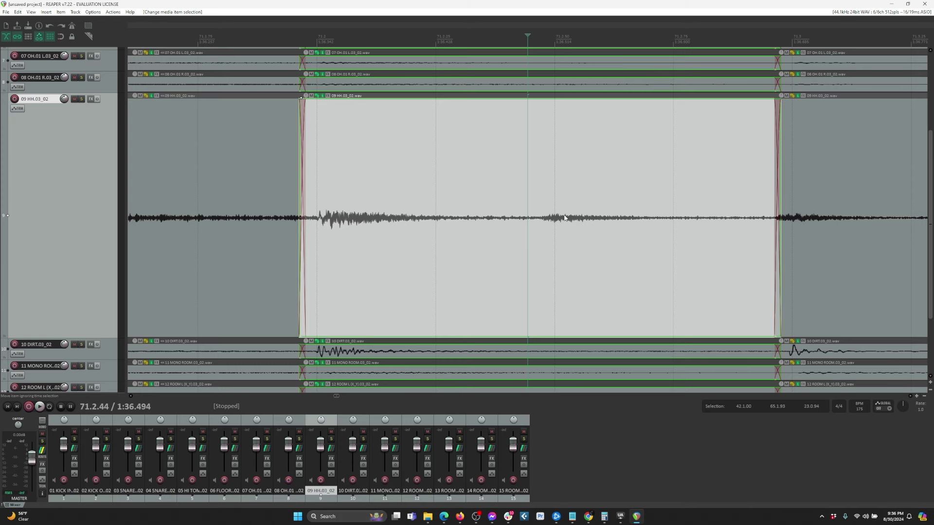
Split the grouped 09 HH slice at 71.2.44 and slip the new slice's contents slightly later toward the 71.2.50 grid line.
key(s)
scroll(550, 217, up, 6)
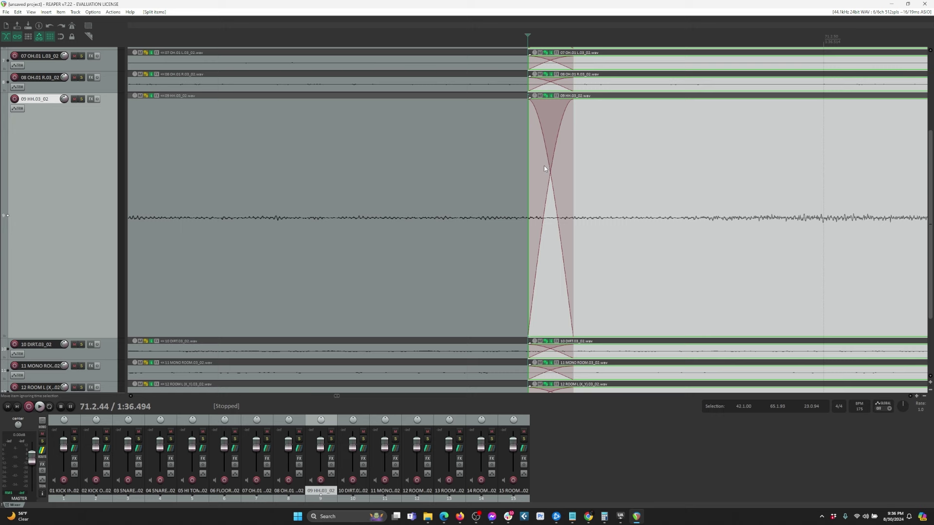
scroll(555, 223, down, 9)
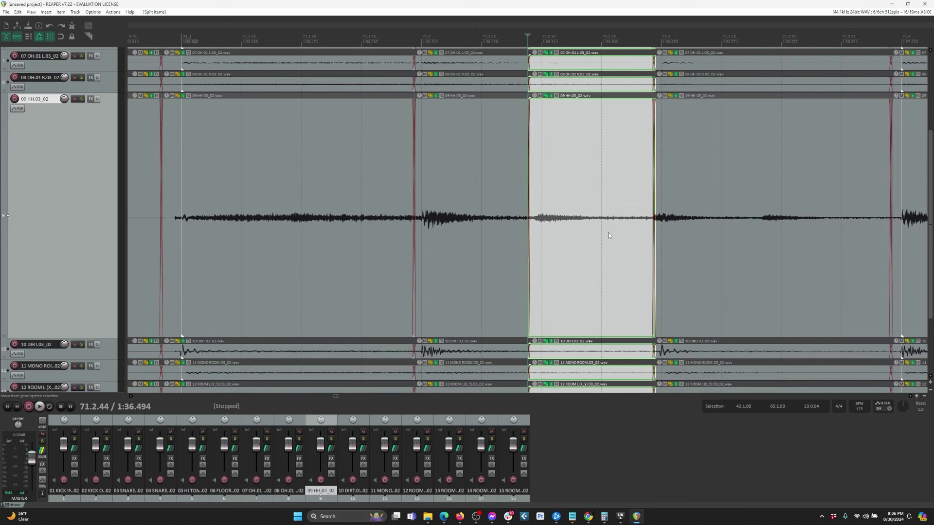
click(557, 241)
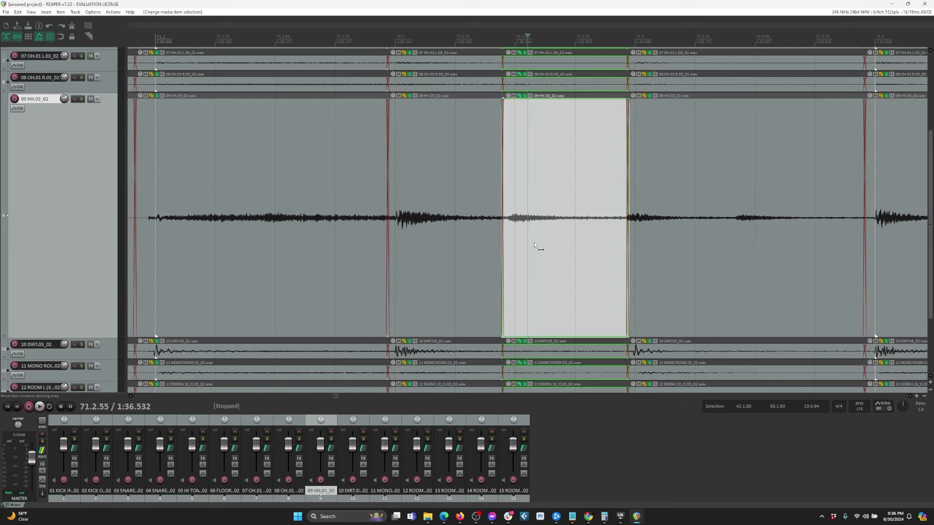
drag(534, 242, 538, 242)
Split the grouped 09 HH slice that starts near 71.3 at 71.3.38, just before its second hi-hat hit.
scroll(559, 238, right, 5)
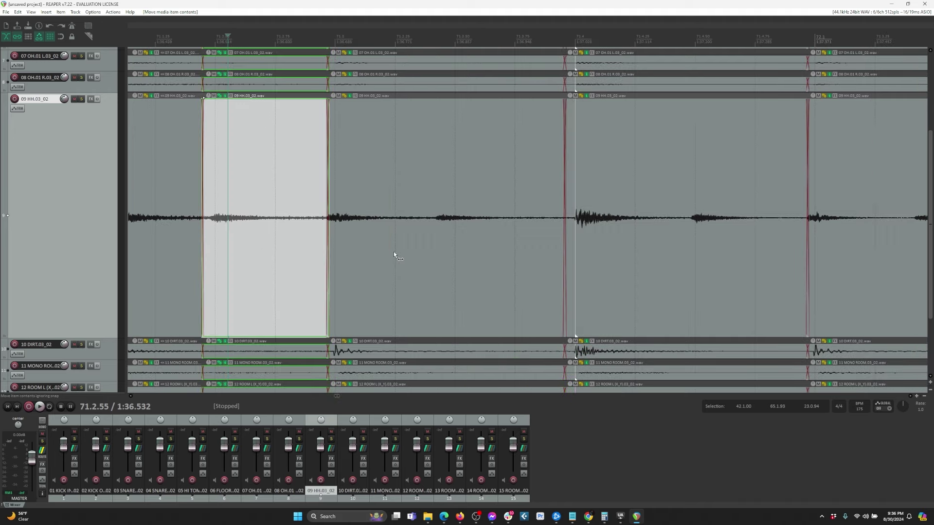
scroll(391, 251, right, 2)
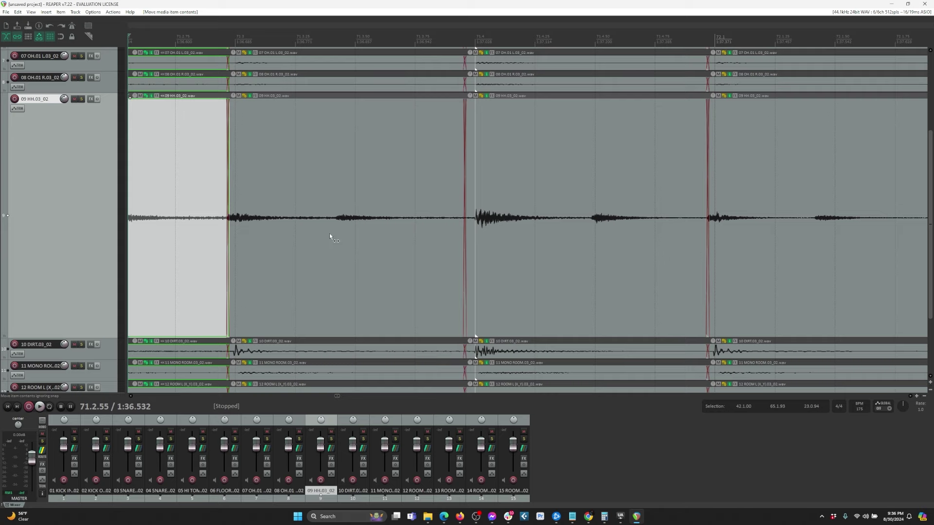
click(328, 200)
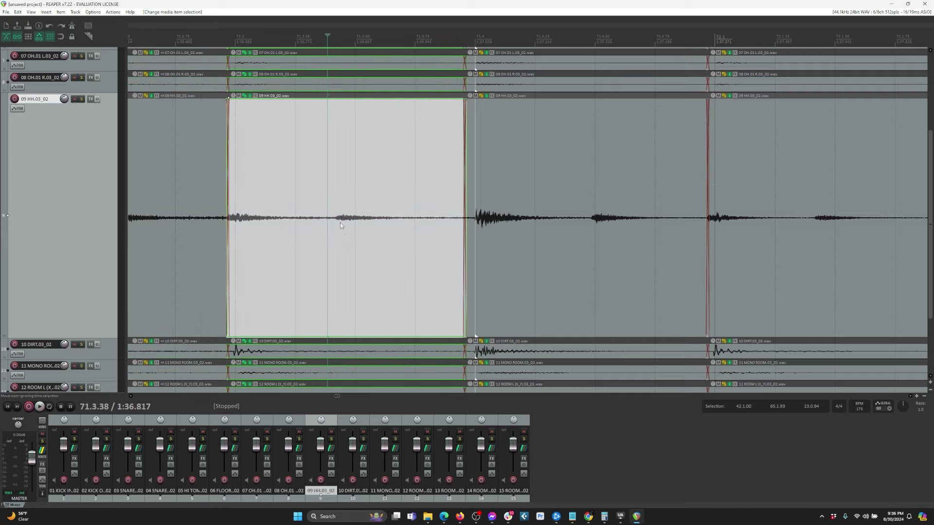
key(s)
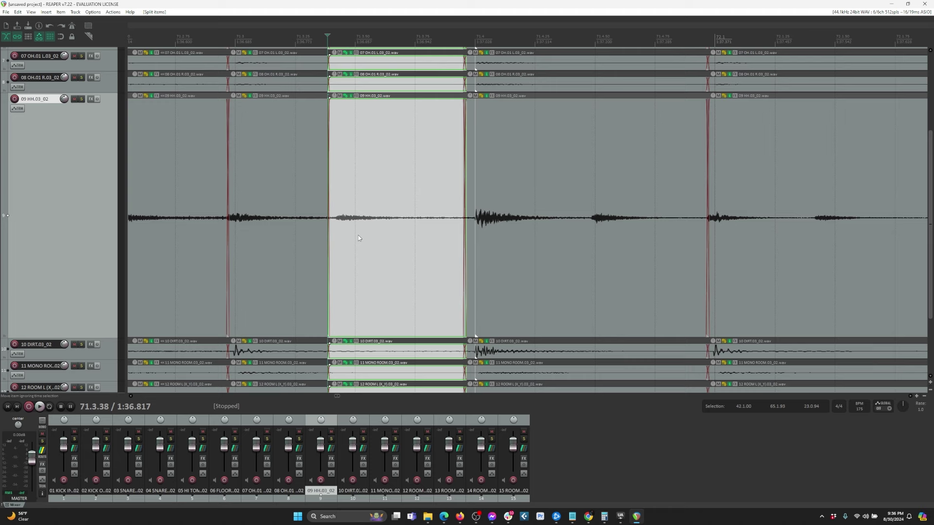
Slip the 71.3.38 slice's contents later toward 71.3.50, and split the following grouped slice at 71.4.46, nudging its second hit toward 71.4.50.
drag(359, 253, 372, 270)
scroll(374, 270, left, 4)
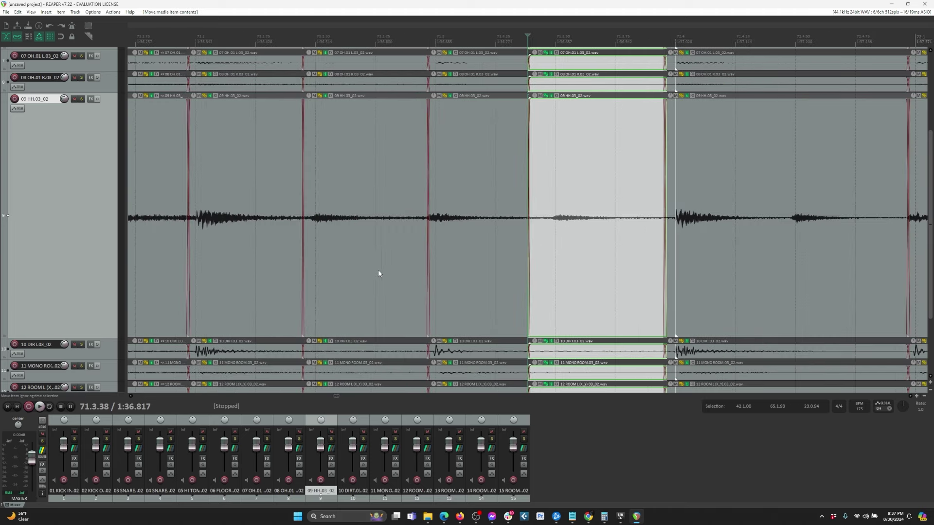
click(768, 234)
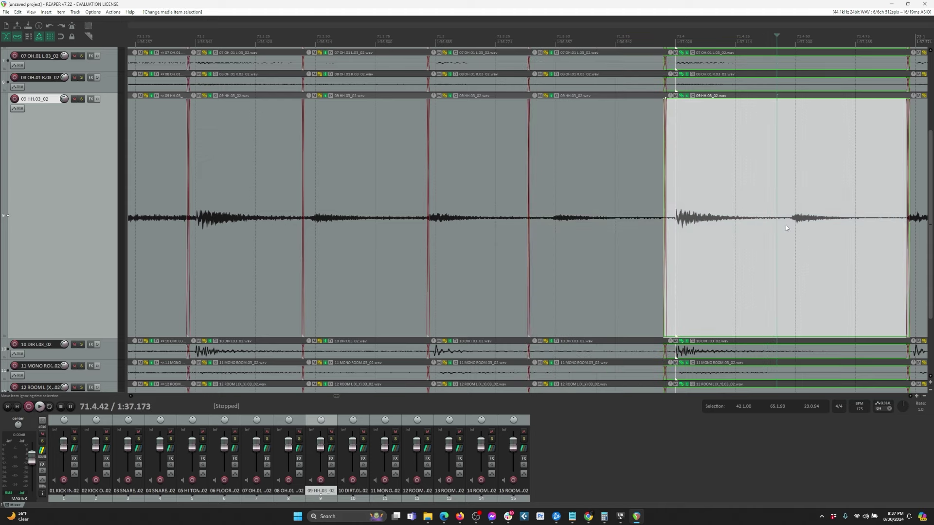
click(786, 227)
key(s)
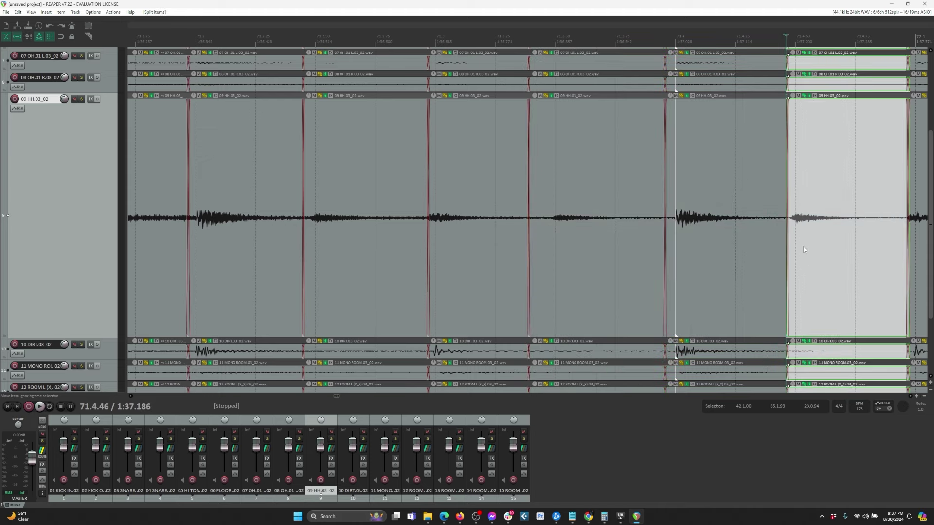
drag(806, 248, 801, 340)
Try to slip the contents of the grouped slice at 71.2 later within its edges, and undo the shift.
click(370, 275)
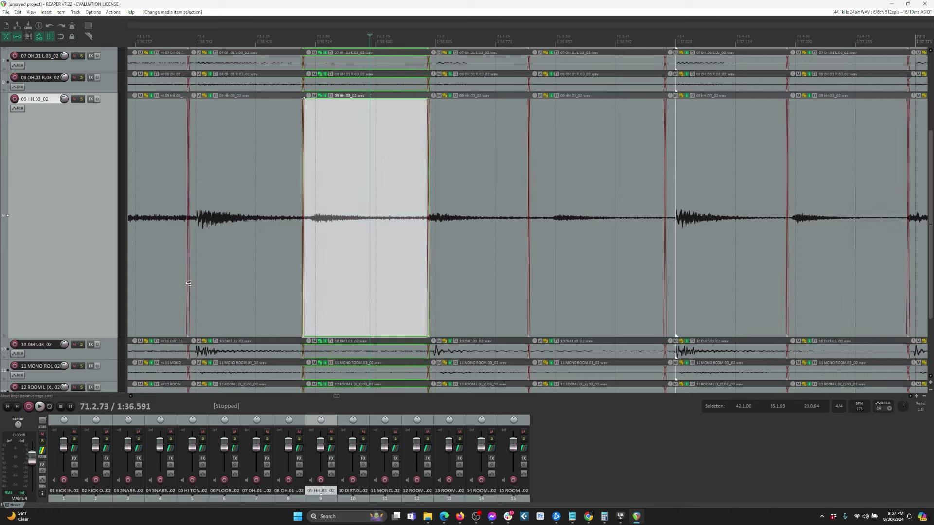
click(228, 308)
drag(215, 259, 239, 256)
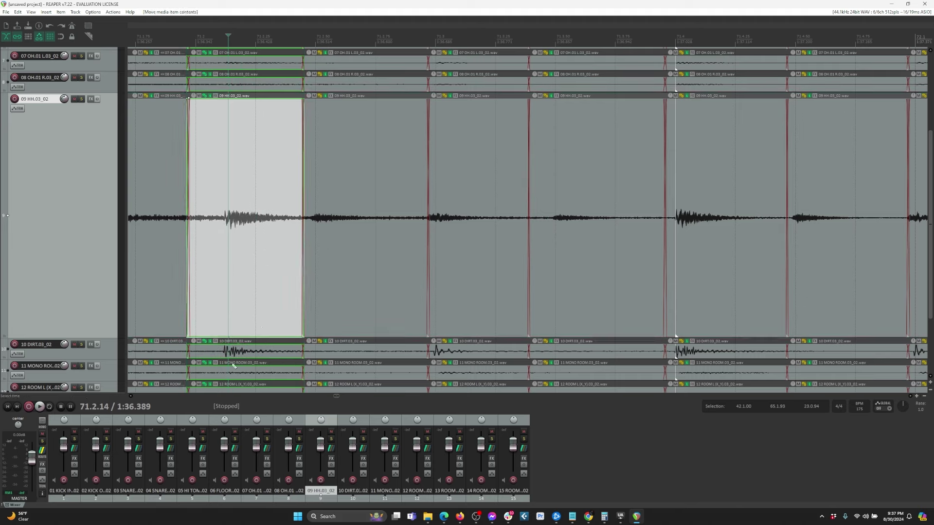
key(ctrl+z)
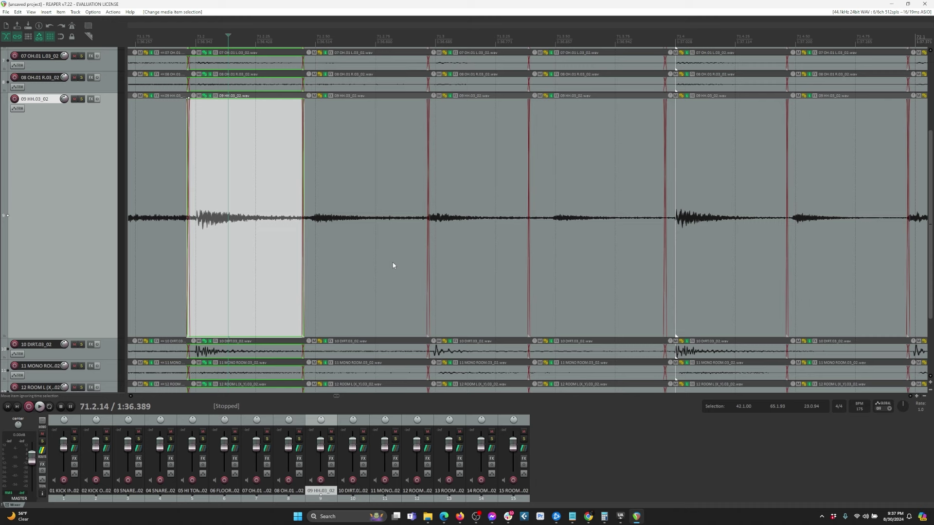
Split the grouped slice at 72.1.38, before its second hi-hat hit, and slip the new slice's contents later to the 72.1.50 grid line.
scroll(401, 238, left, 1)
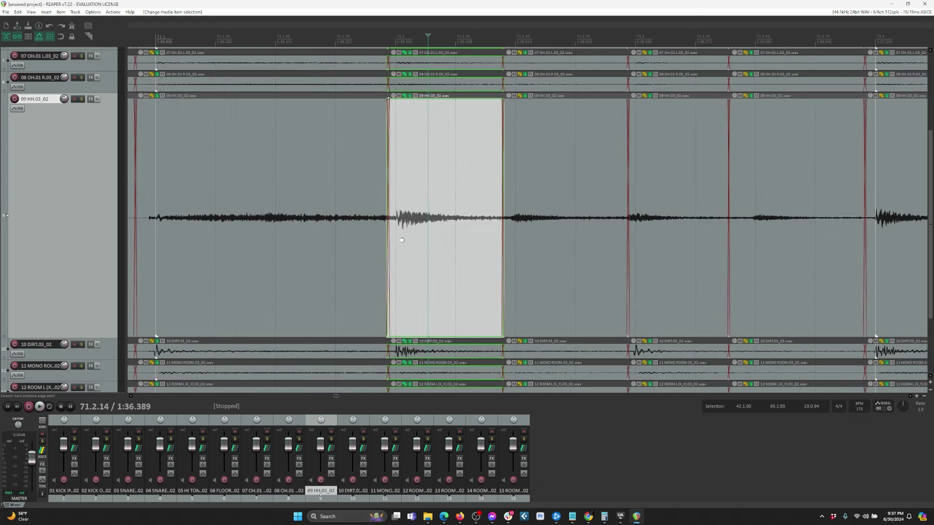
scroll(516, 230, left, 1)
scroll(515, 230, right, 9)
click(327, 214)
click(304, 182)
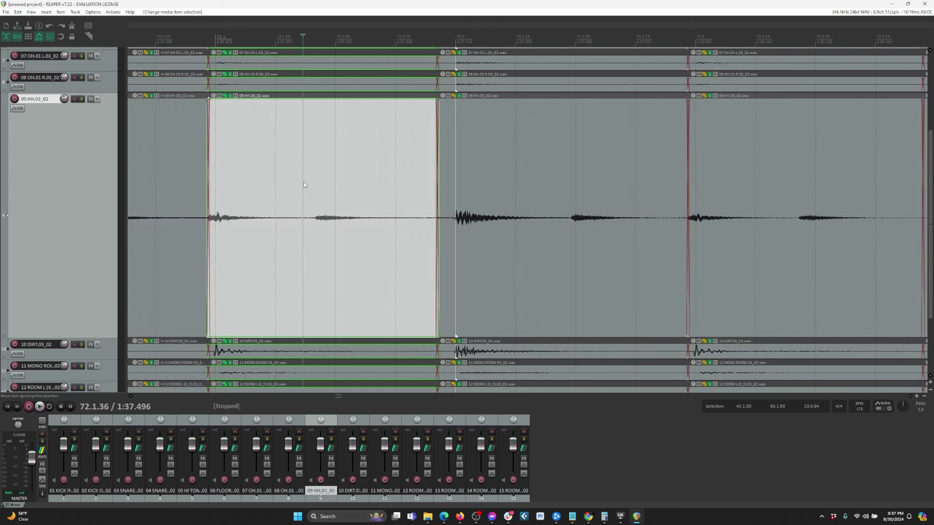
click(308, 206)
key(s)
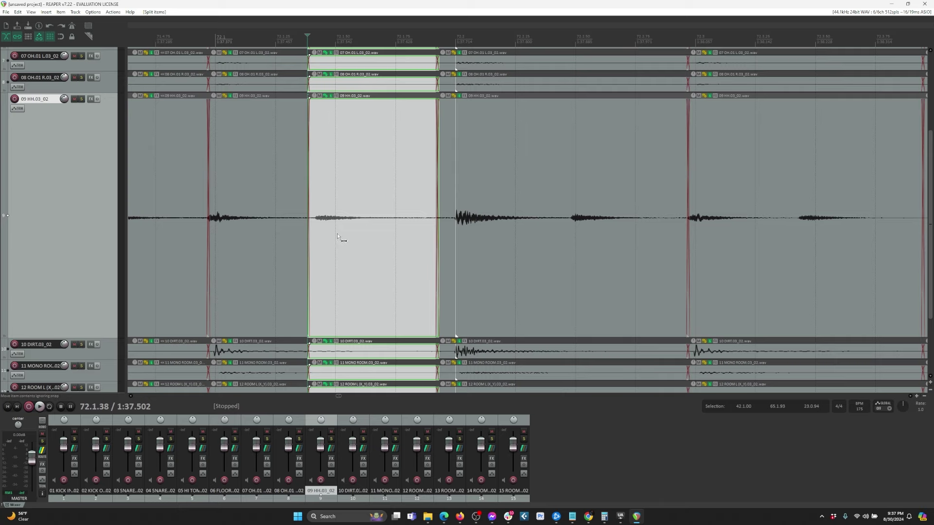
Split the grouped slice at 72.2.45 and slip the new slice's contents slightly later toward the 72.2.50 grid line.
click(490, 222)
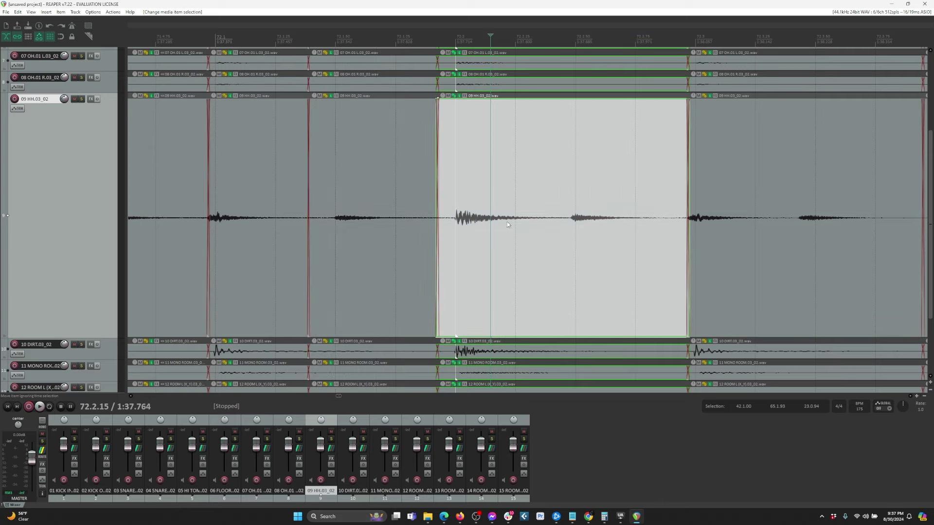
click(562, 206)
key(s)
drag(583, 251, 587, 250)
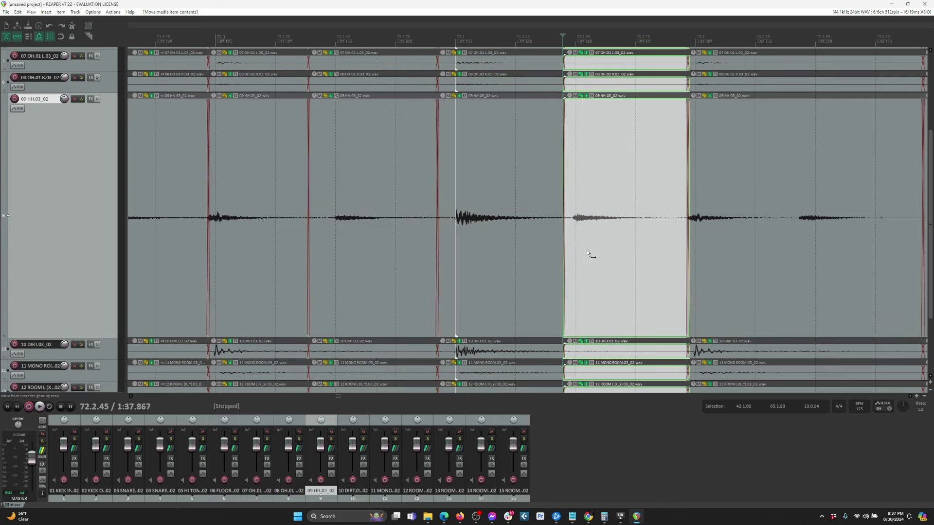
Split the grouped slice at 72.3.41 and slip the new slice's contents later toward the 72.3.50 grid line.
click(803, 213)
click(776, 206)
click(795, 206)
key(s)
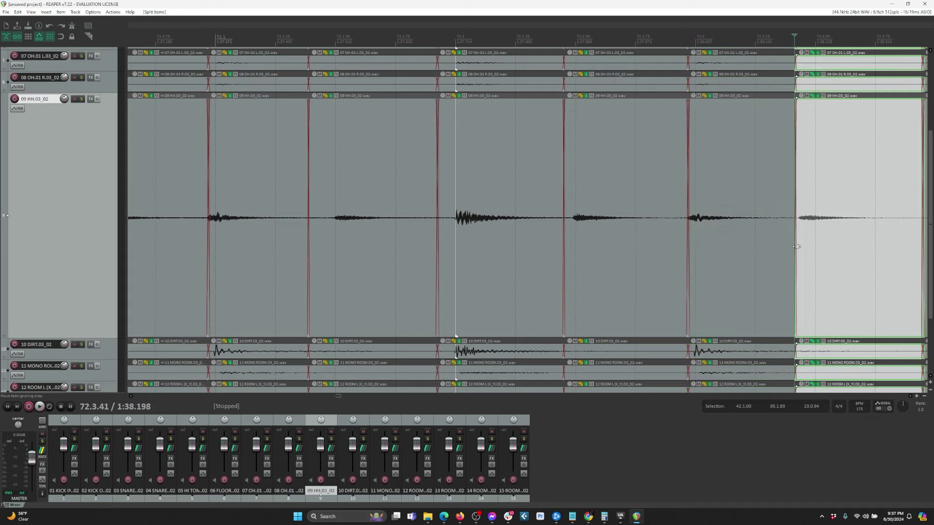
mouse_move(809, 251)
mouse_down()
mouse_move(895, 251)
mouse_move(827, 250)
mouse_up()
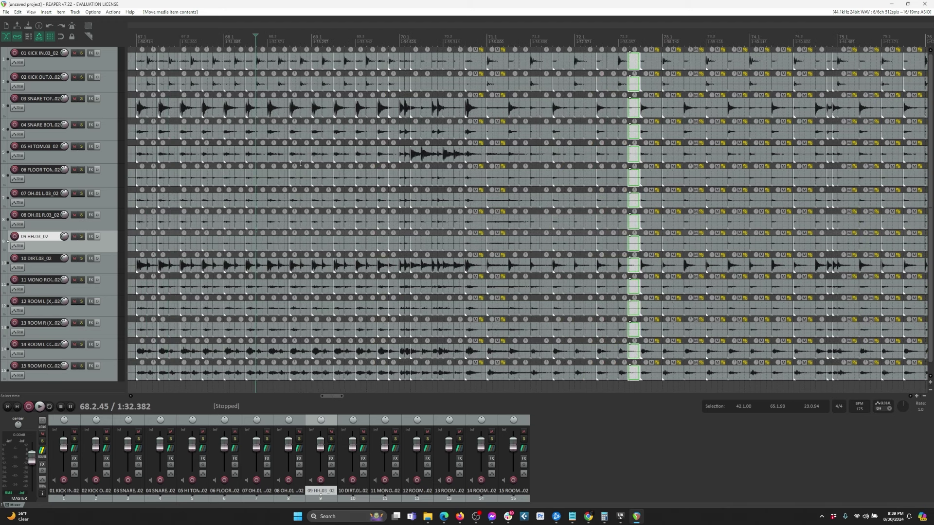
Enlarge the 01 KICK IN and 03 SNARE TOP tracks to compare their hits around bar 95.
scroll(301, 164, left, 3)
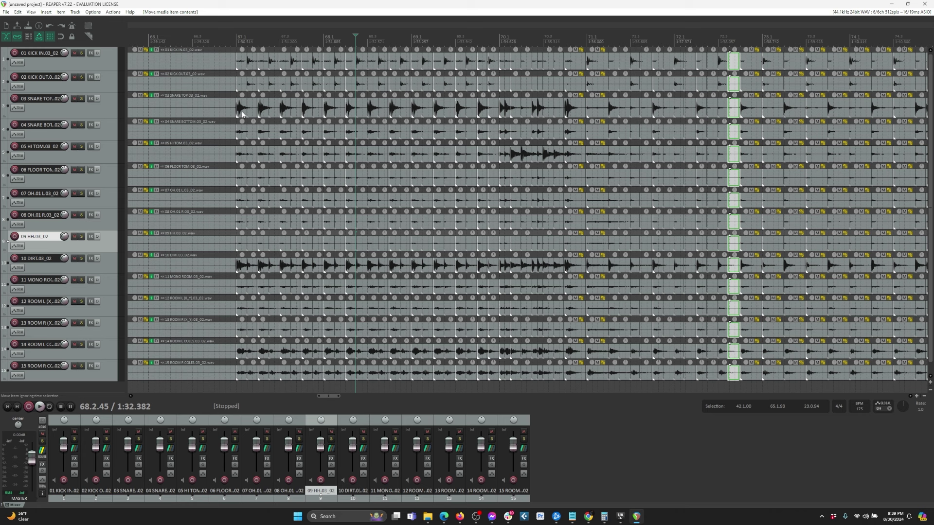
scroll(239, 108, up, 5)
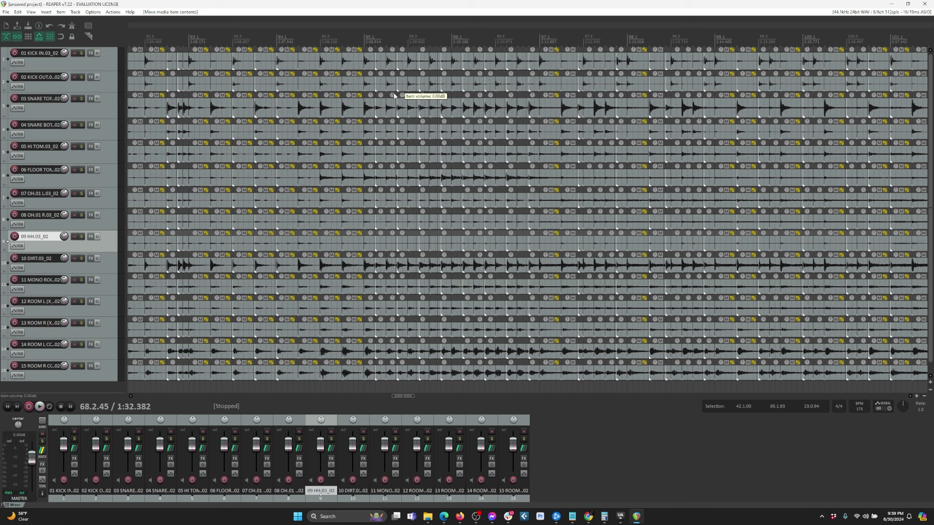
click(413, 43)
scroll(414, 43, up, 5)
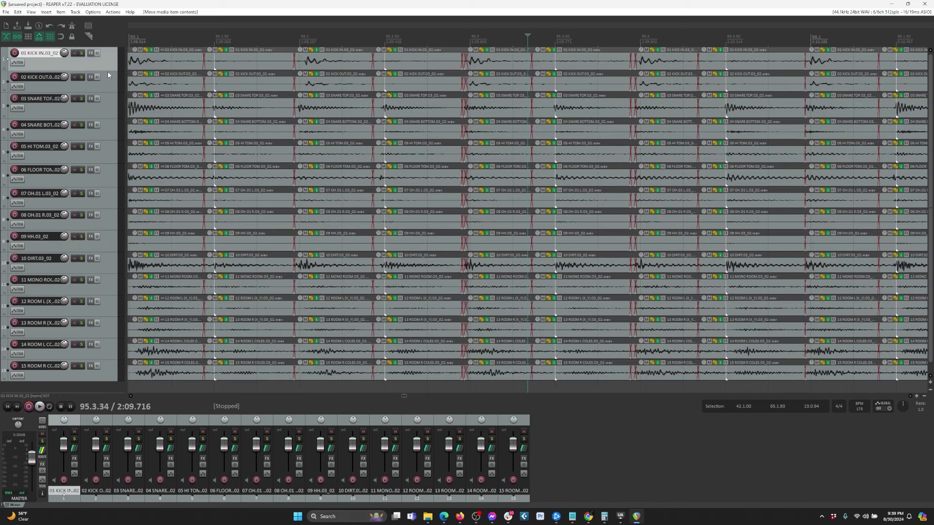
drag(109, 71, 109, 125)
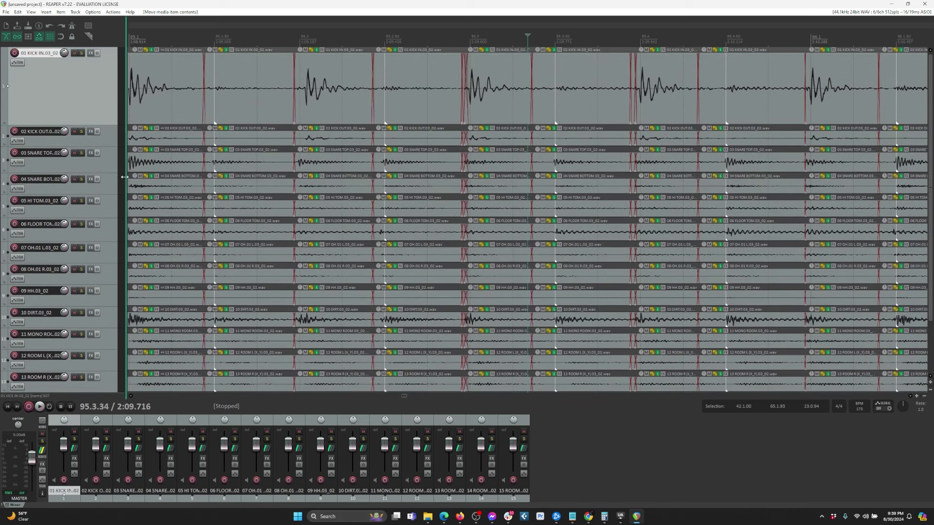
click(110, 165)
drag(109, 172, 109, 275)
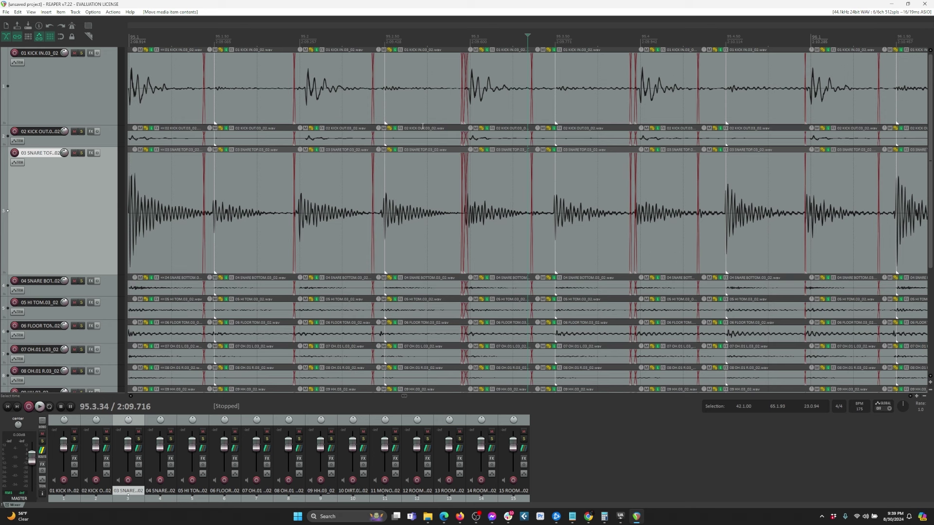
Select the 01 KICK IN and 02 KICK OUT slices at 95.2 together, where the kick lands behind the snare.
scroll(423, 112, down, 3)
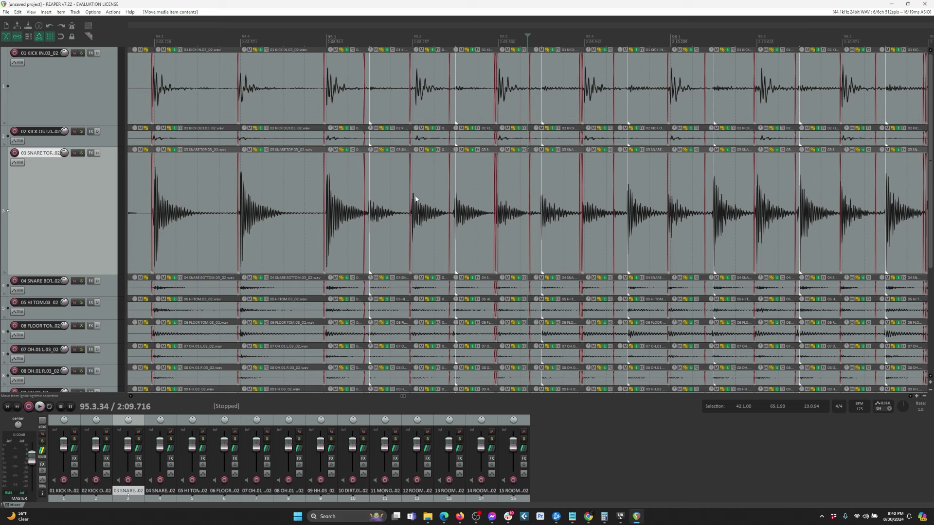
click(411, 221)
scroll(422, 220, up, 2)
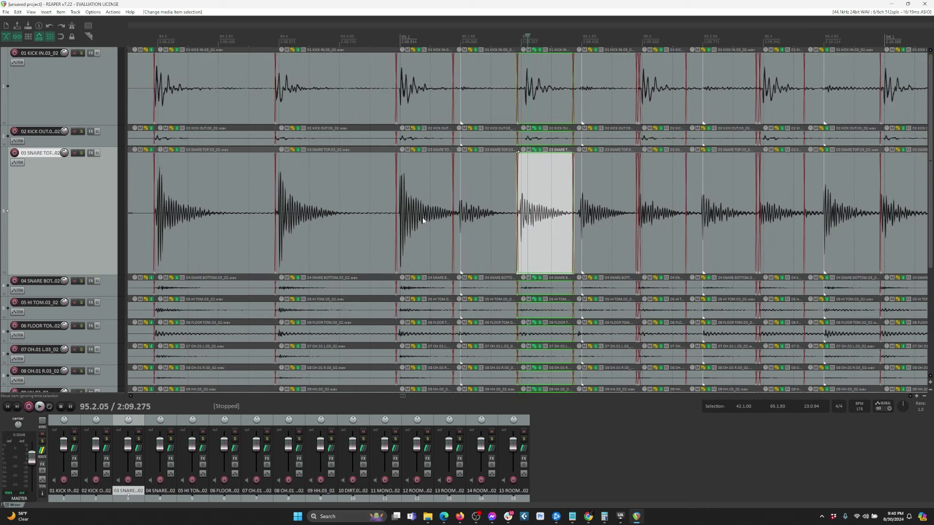
scroll(423, 220, up, 5)
click(556, 100)
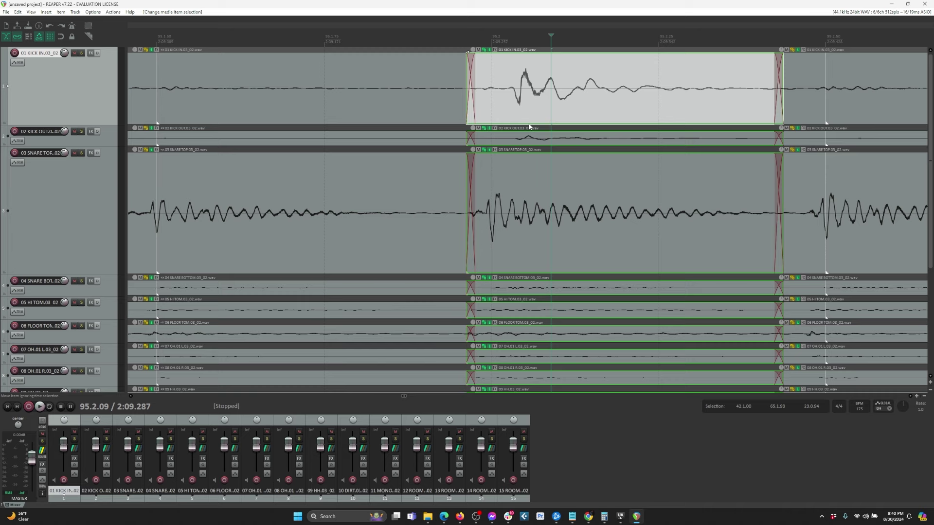
click(510, 221)
click(540, 107)
ctrl+click(529, 142)
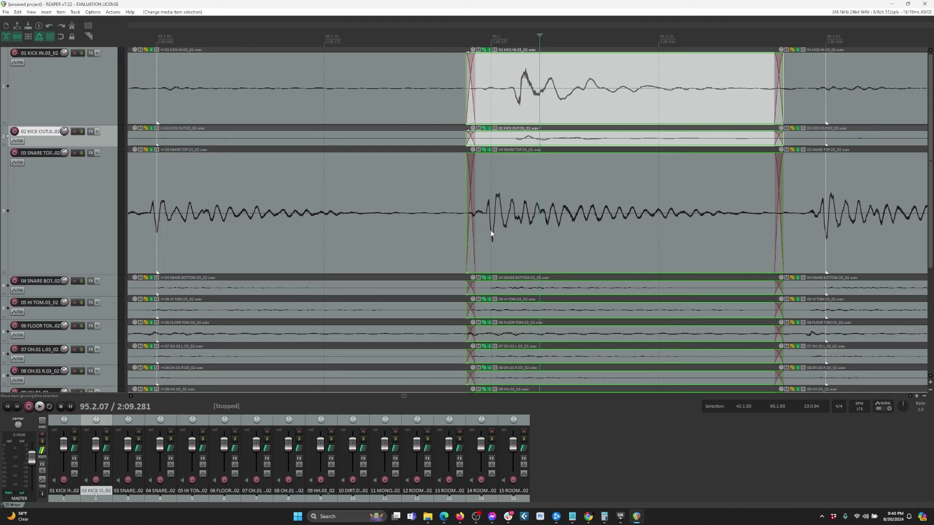
Try to slip the selected kick slices' contents earlier to 95.2 with item grouping on, and undo the shift.
click(518, 106)
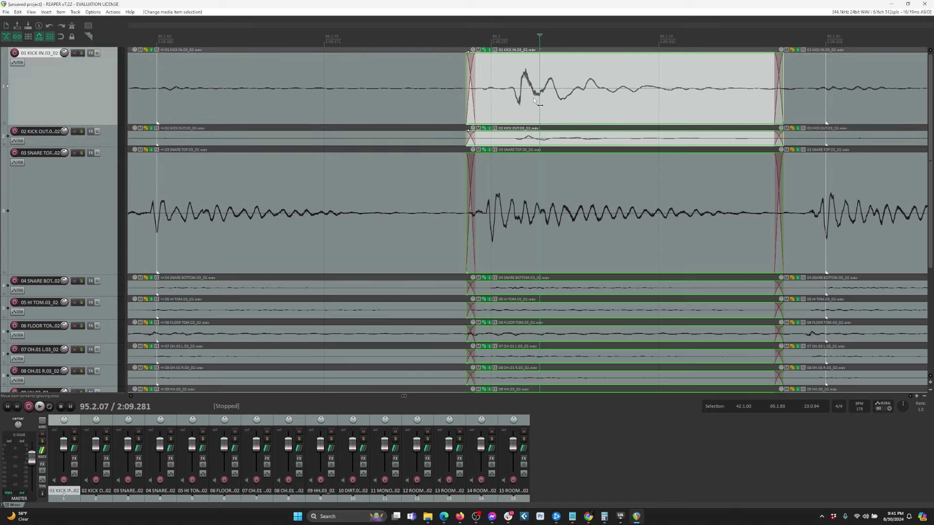
drag(534, 100, 502, 105)
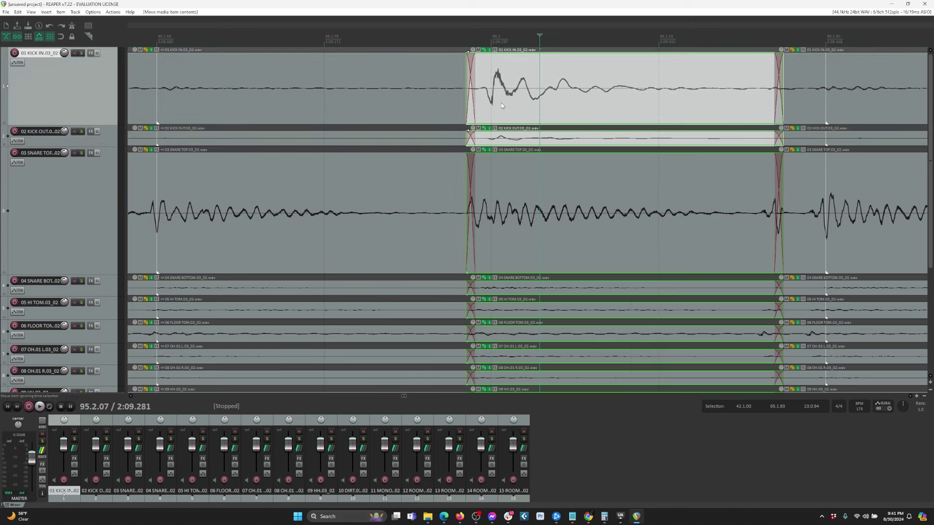
key(ctrl+z)
Disable item grouping and slip only the two kick slices' contents earlier toward the 95.2 grid line.
click(17, 36)
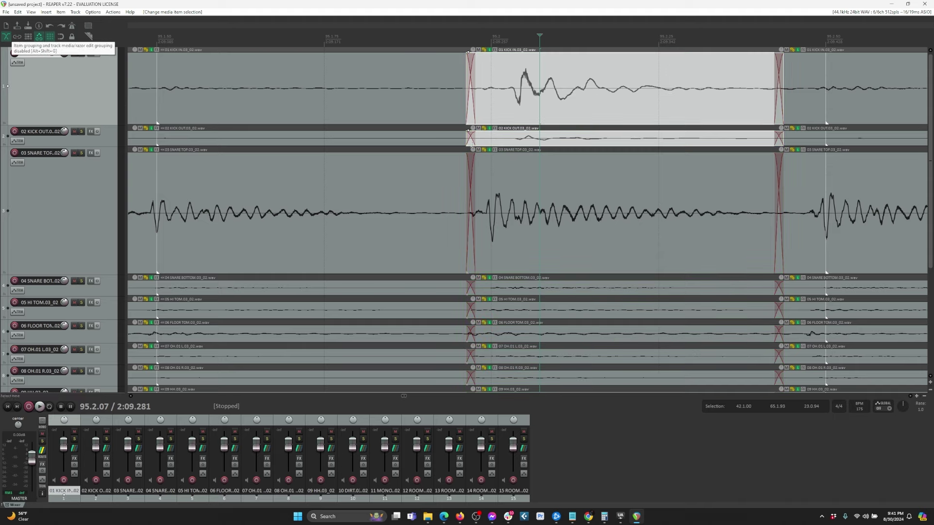
drag(544, 108, 519, 108)
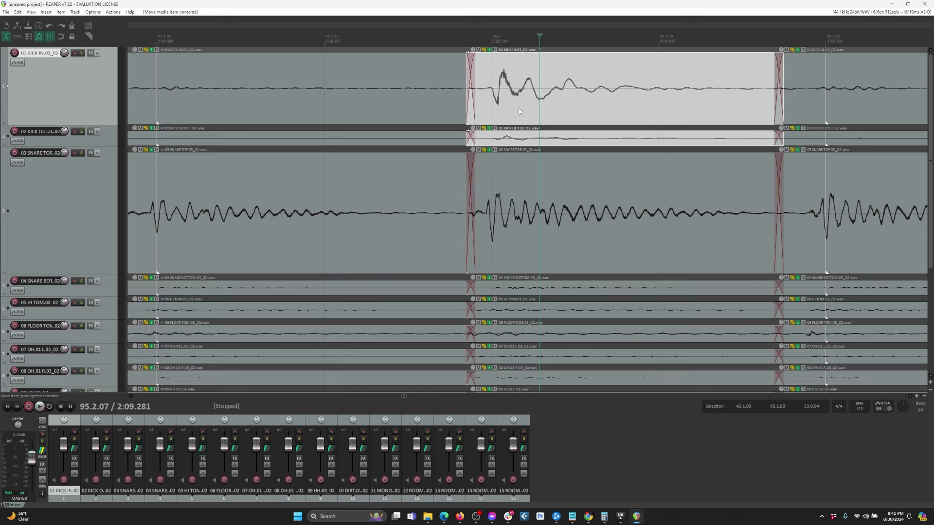
Select the 01 KICK IN and 02 KICK OUT slices at 96.2 and slip their contents earlier toward the 96.2 grid line.
scroll(518, 109, right, 5)
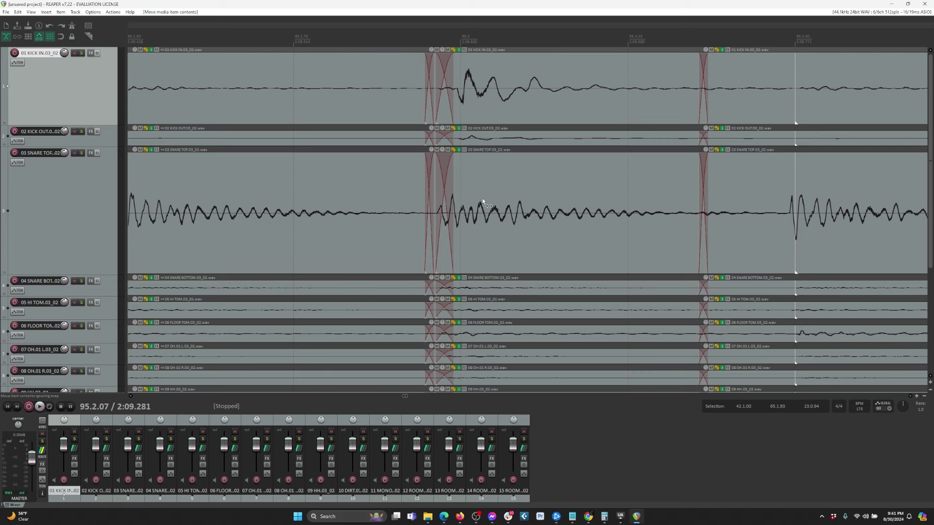
scroll(484, 199, right, 5)
scroll(484, 214, right, 6)
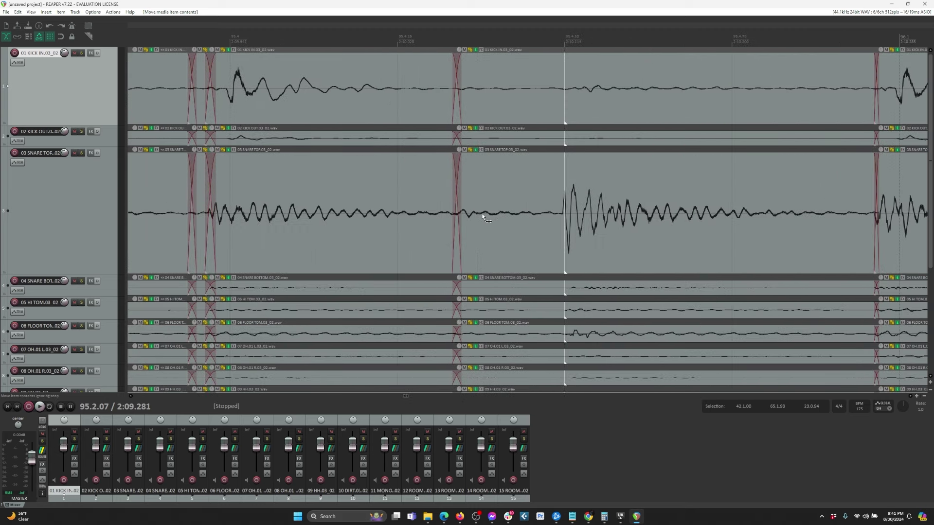
scroll(484, 220, right, 7)
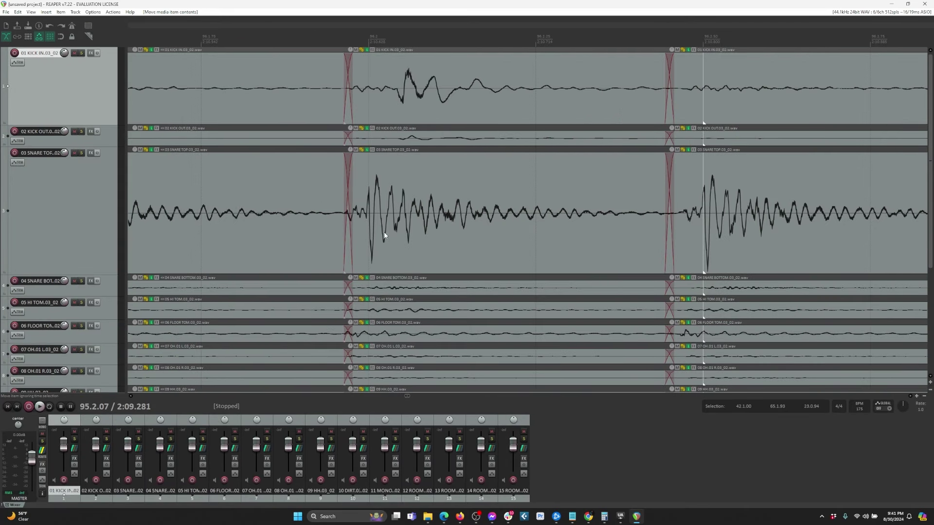
click(421, 91)
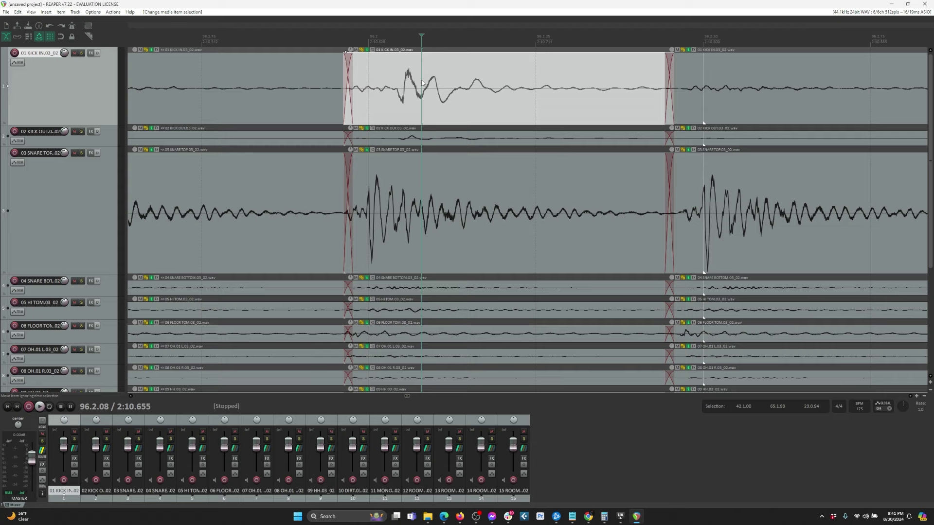
ctrl+click(425, 141)
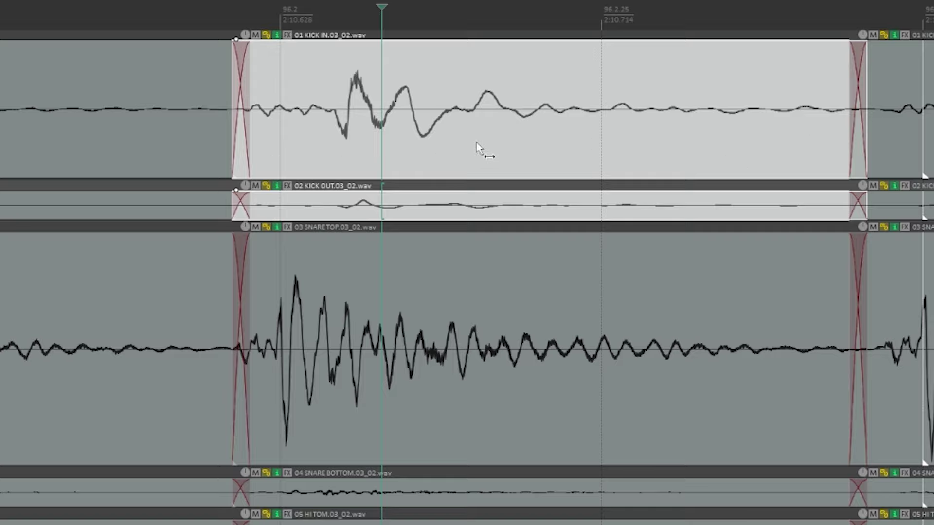
drag(511, 141, 449, 144)
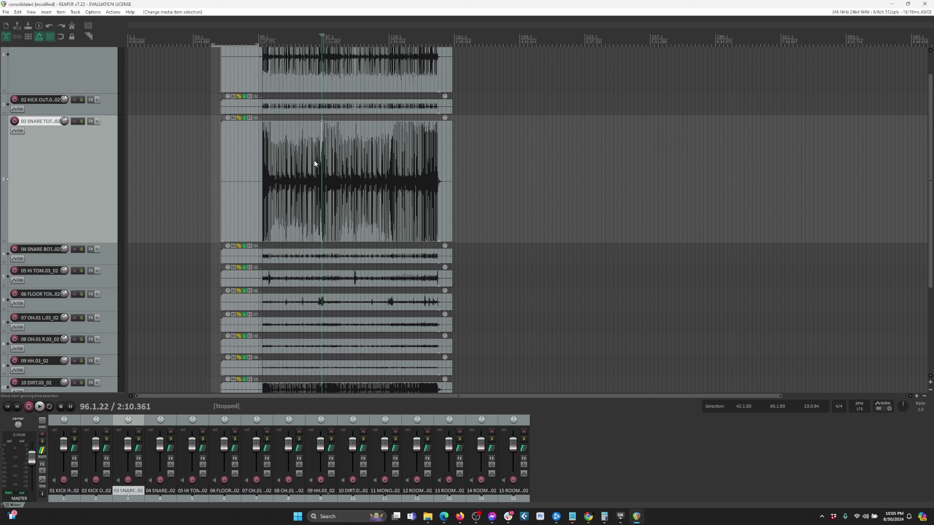
scroll(311, 159, up, 3)
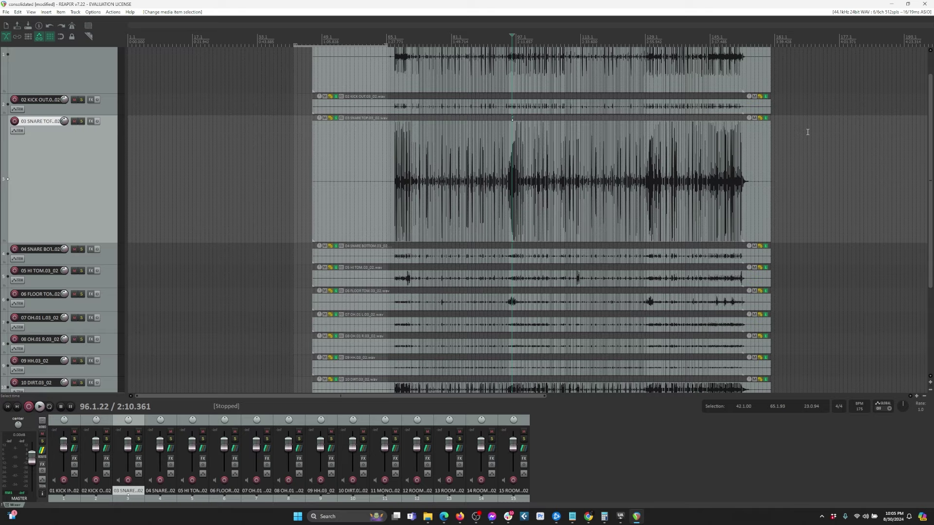
drag(929, 240, 926, 220)
scroll(440, 98, up, 10)
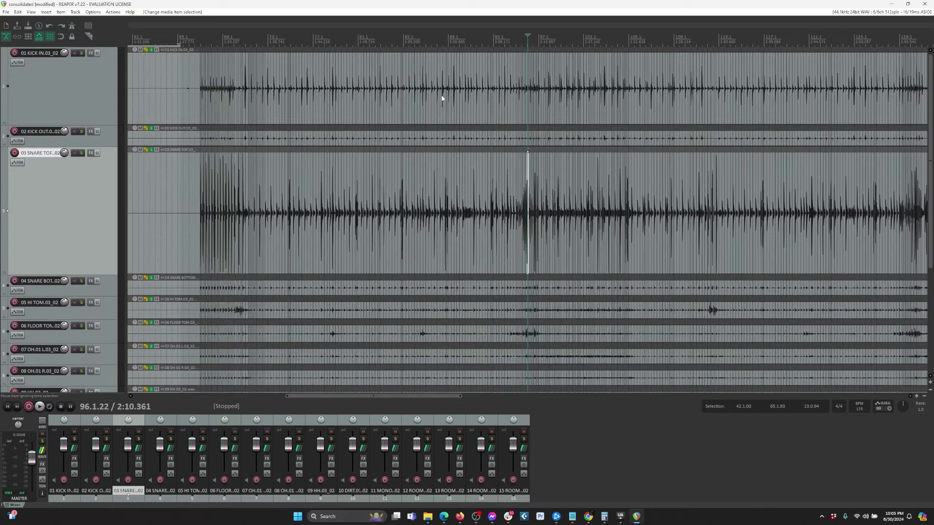
scroll(429, 116, down, 4)
scroll(438, 119, down, 5)
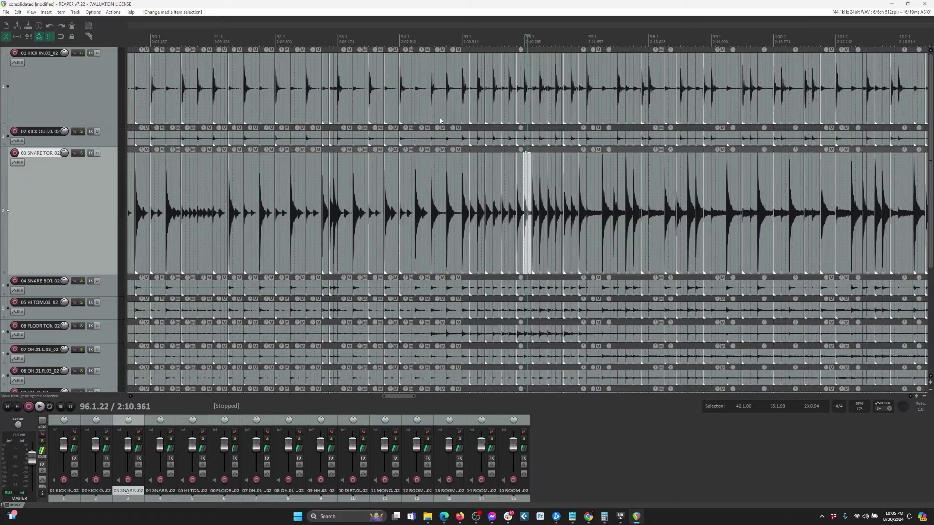
Select all the edited drum slices on every track and glue them into consolidated items.
scroll(441, 123, down, 3)
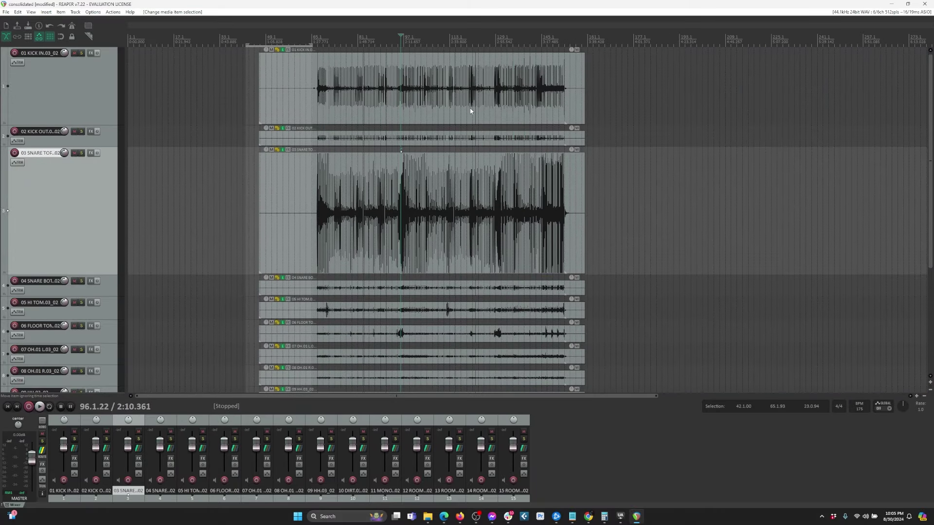
key(ctrl+a)
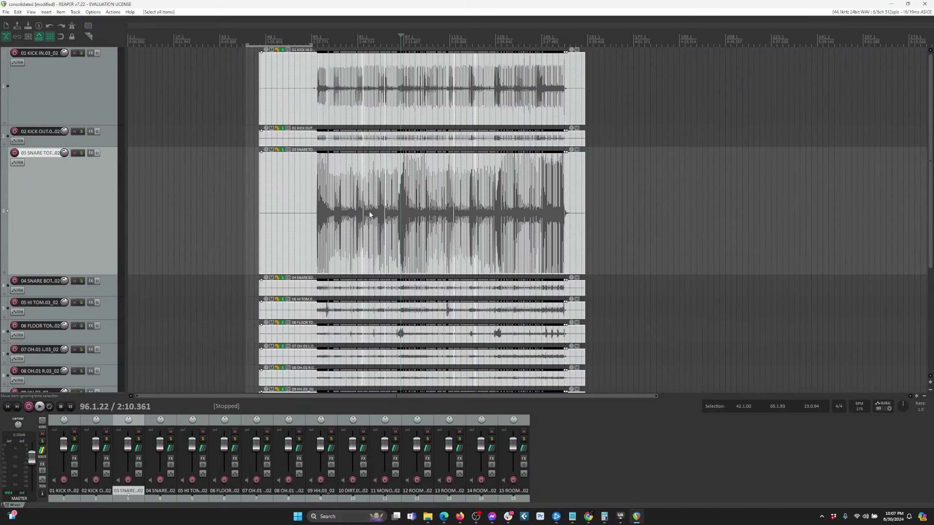
scroll(362, 234, up, 8)
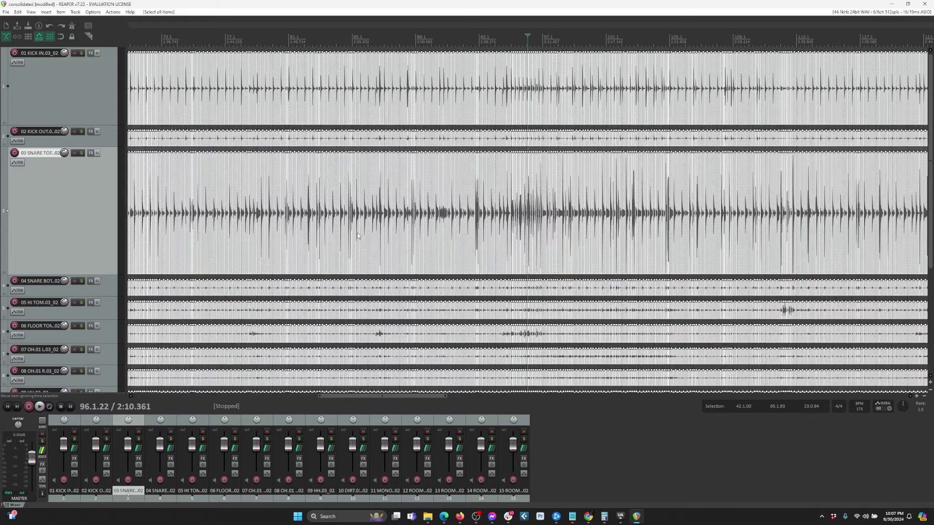
scroll(362, 235, up, 4)
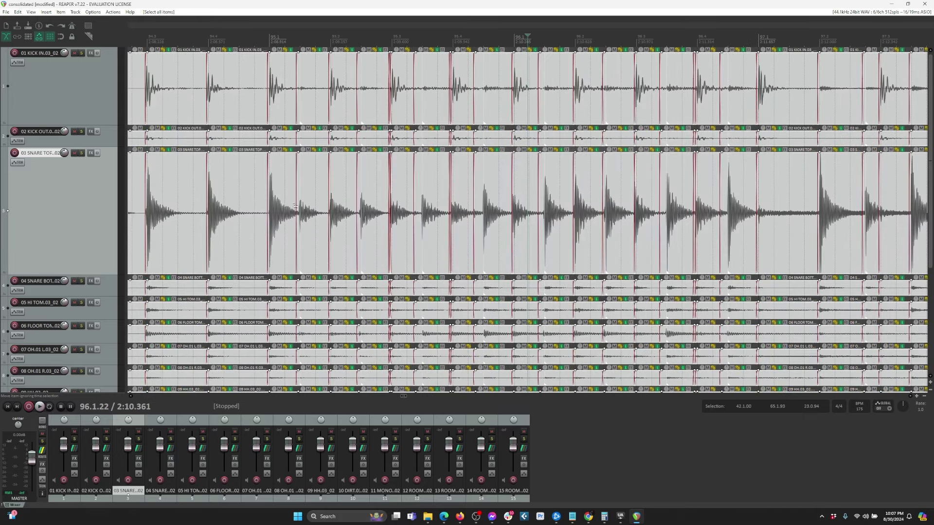
right_click(247, 205)
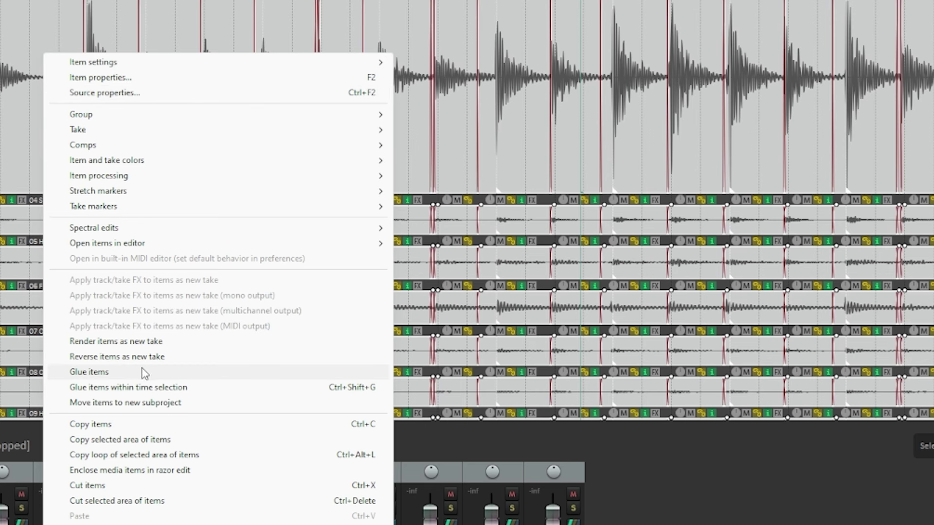
click(124, 375)
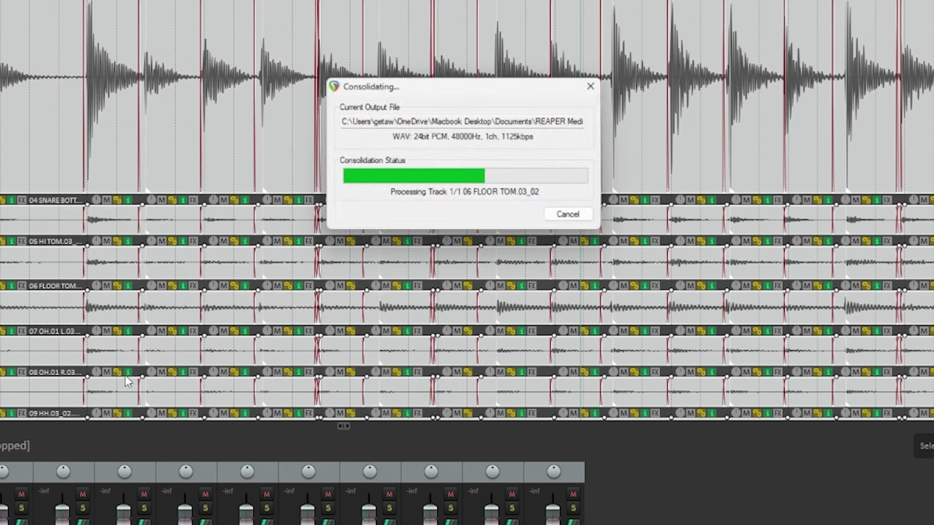